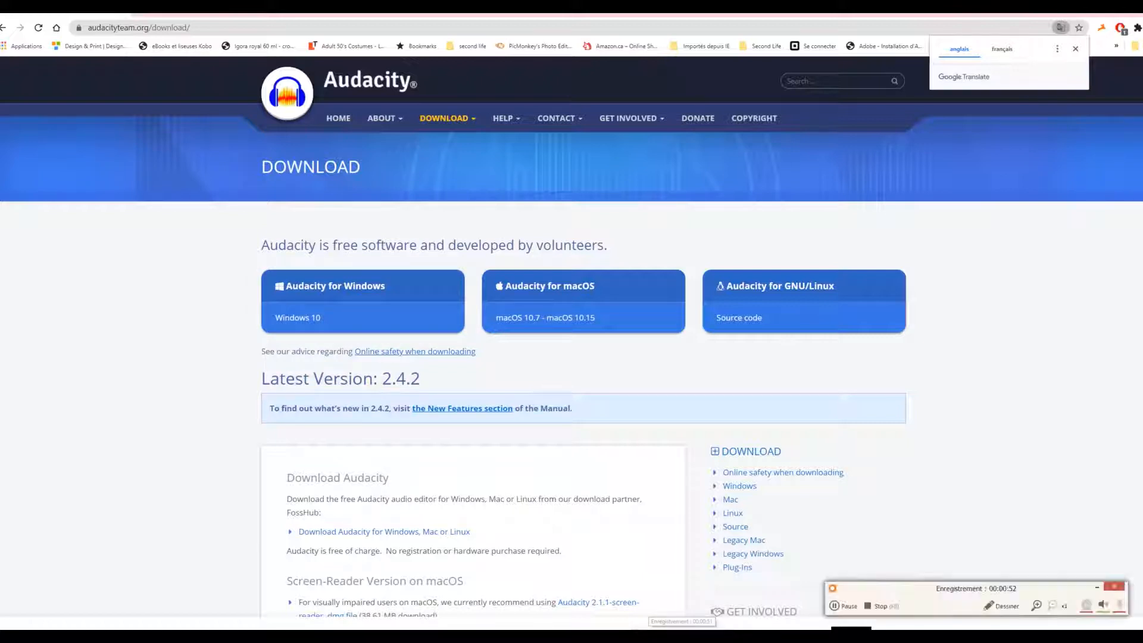
click(835, 607)
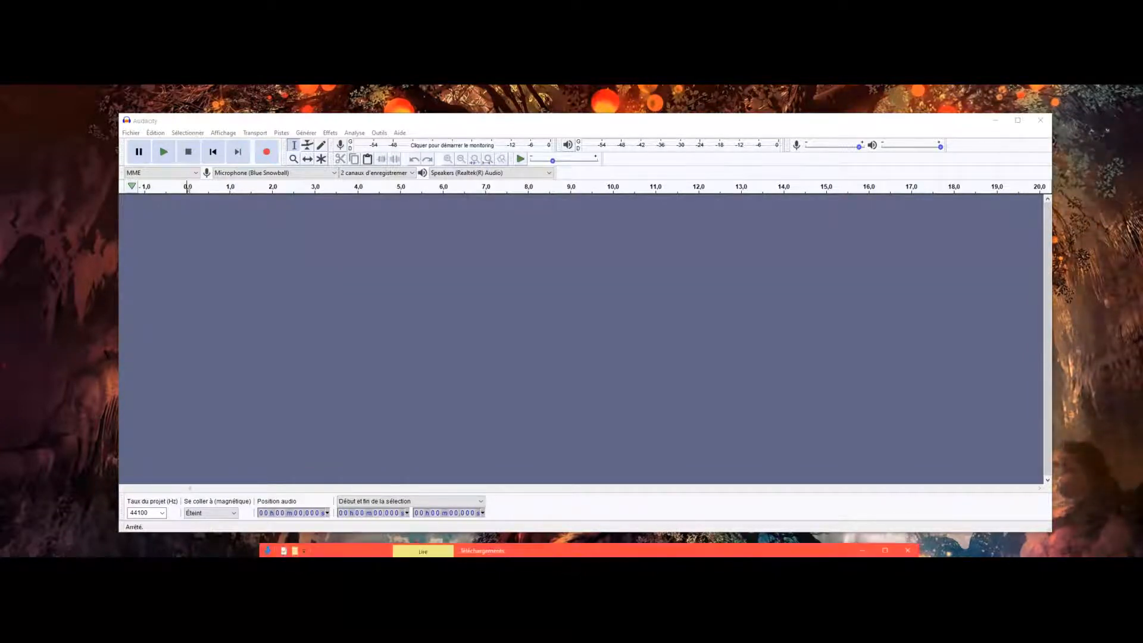
Import "Nocturne - Asher Fulero.mp3" from the Téléchargements folder into Audacity and move the folder window out of the way.
drag(649, 553, 844, 369)
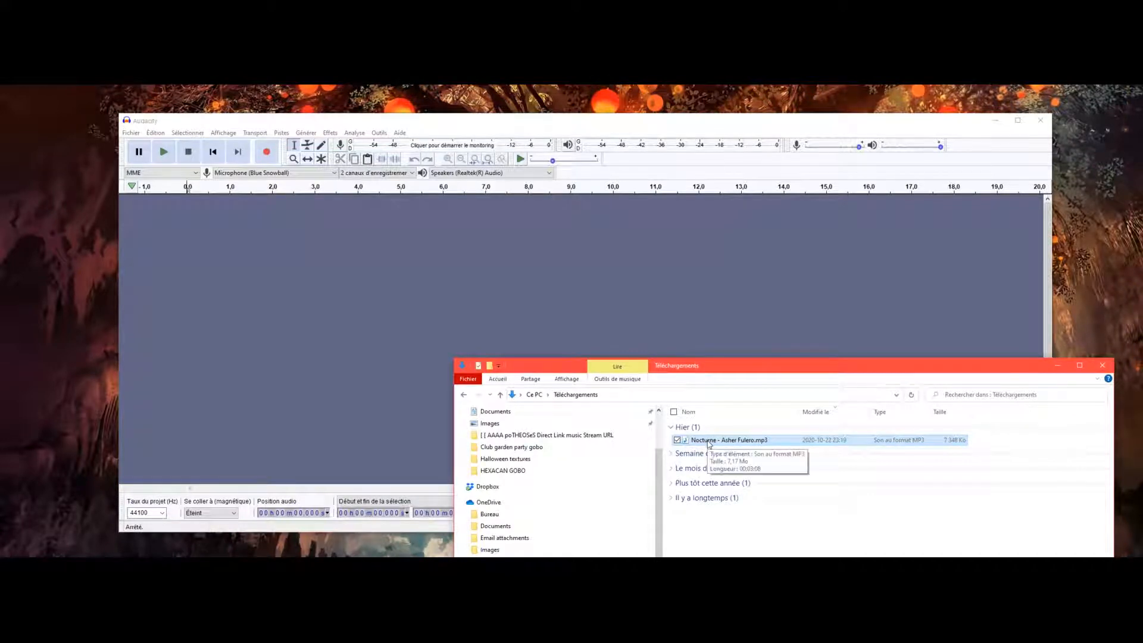
drag(709, 443, 431, 395)
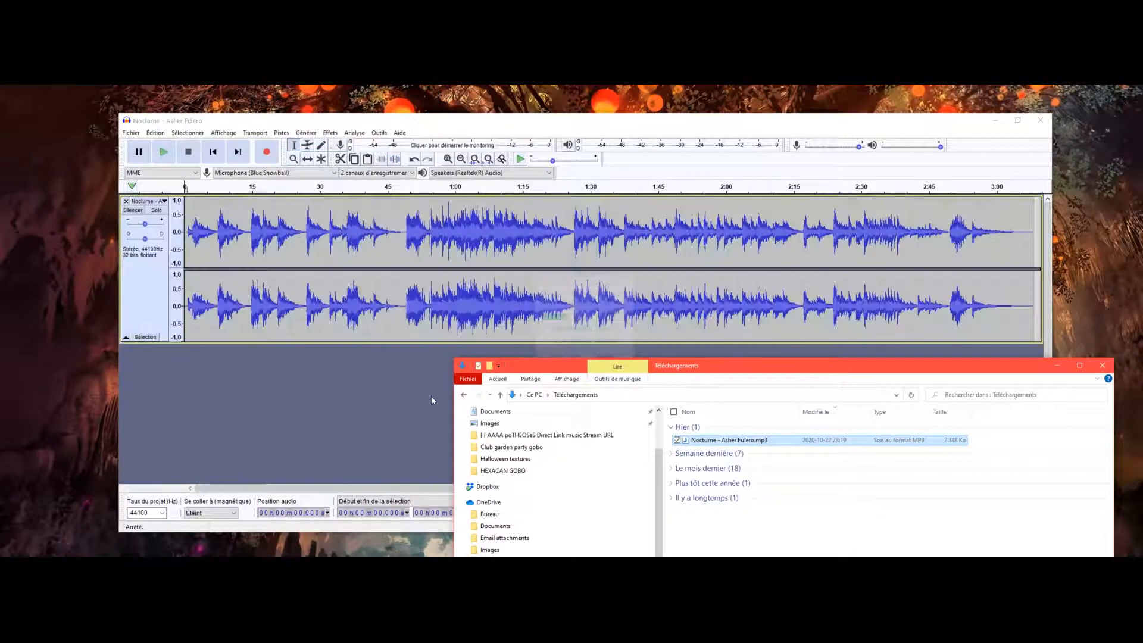
drag(793, 368, 726, 586)
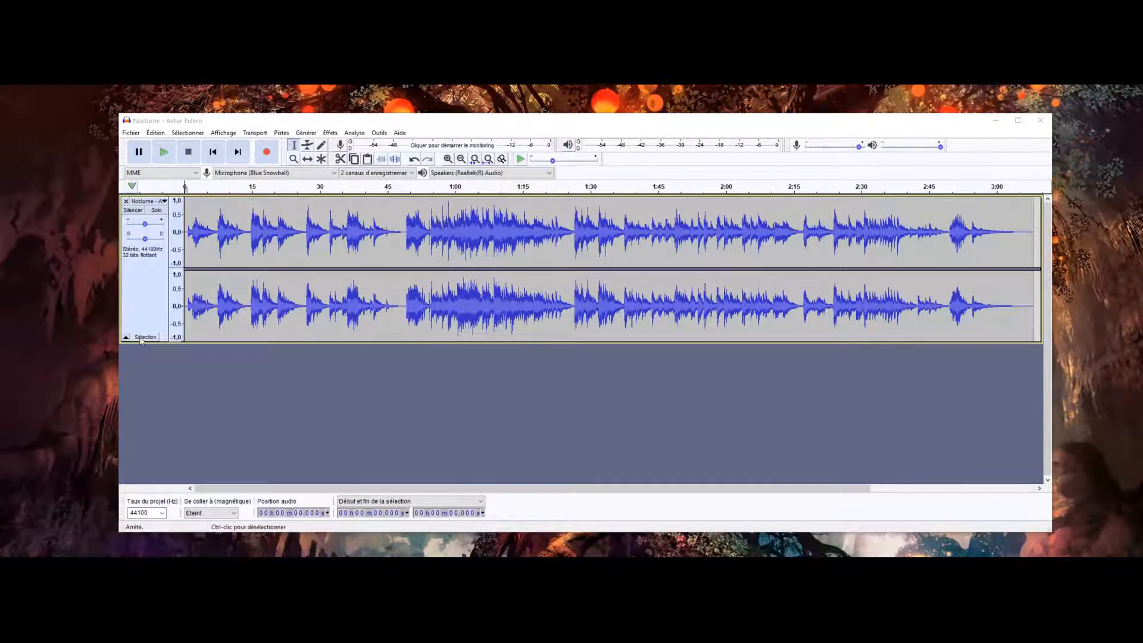
Try amplifying the entire track by 11,2 dB with clipping allowed.
click(141, 338)
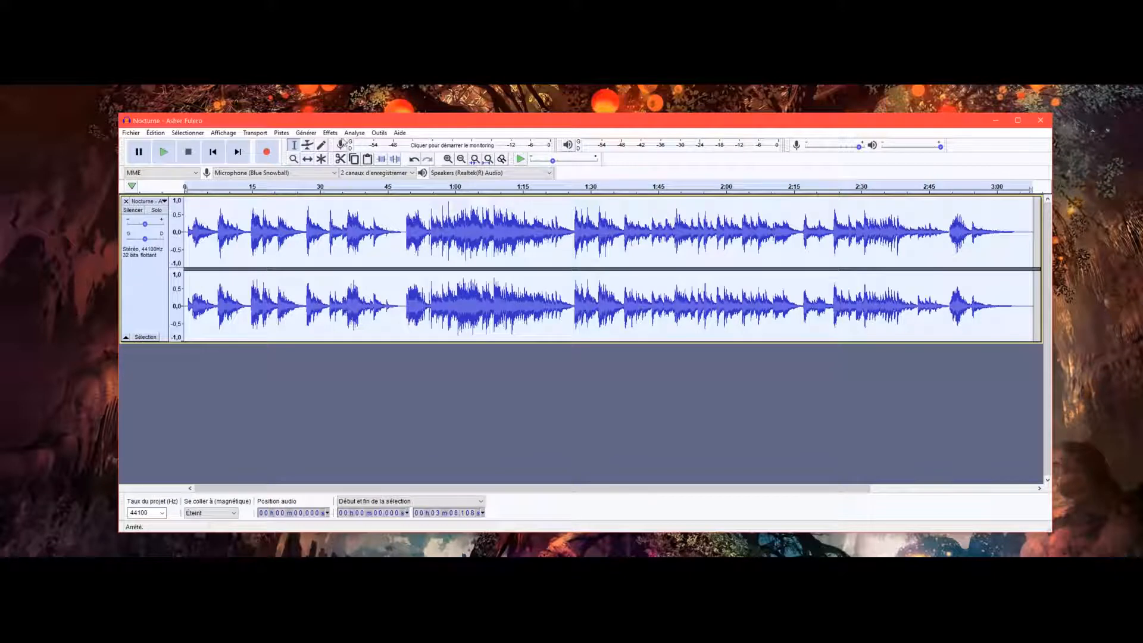
click(330, 134)
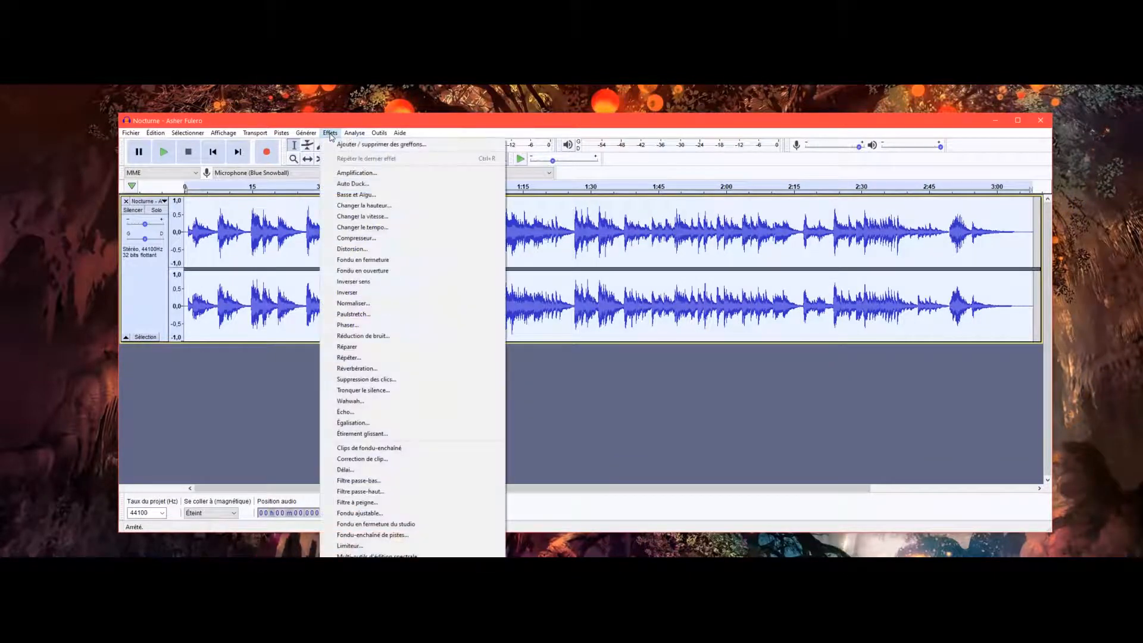
click(356, 173)
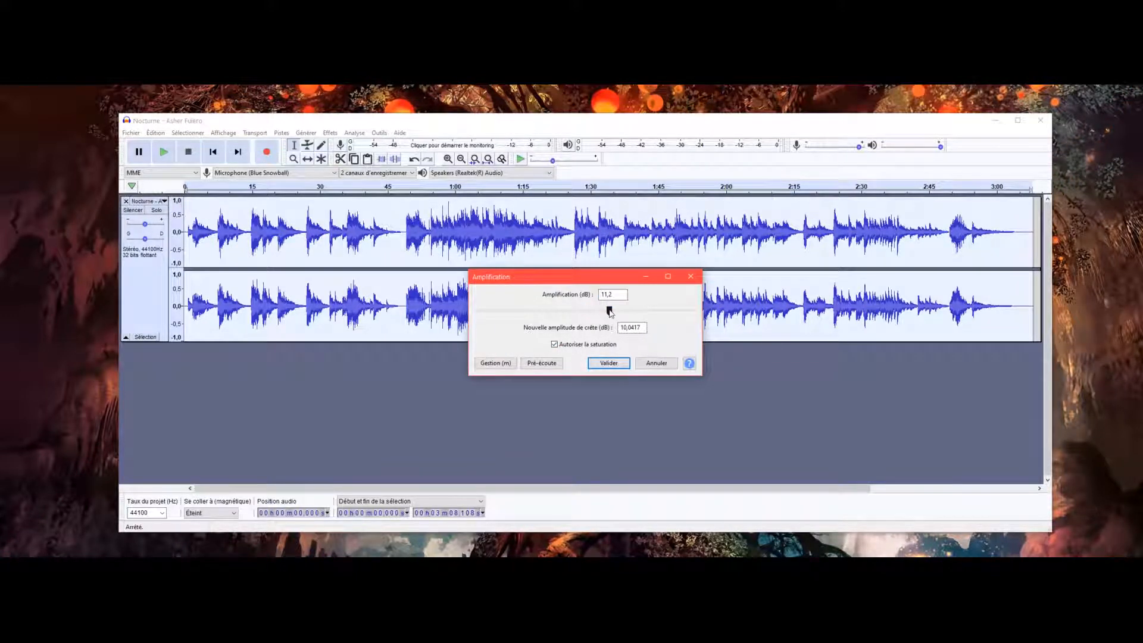
click(604, 363)
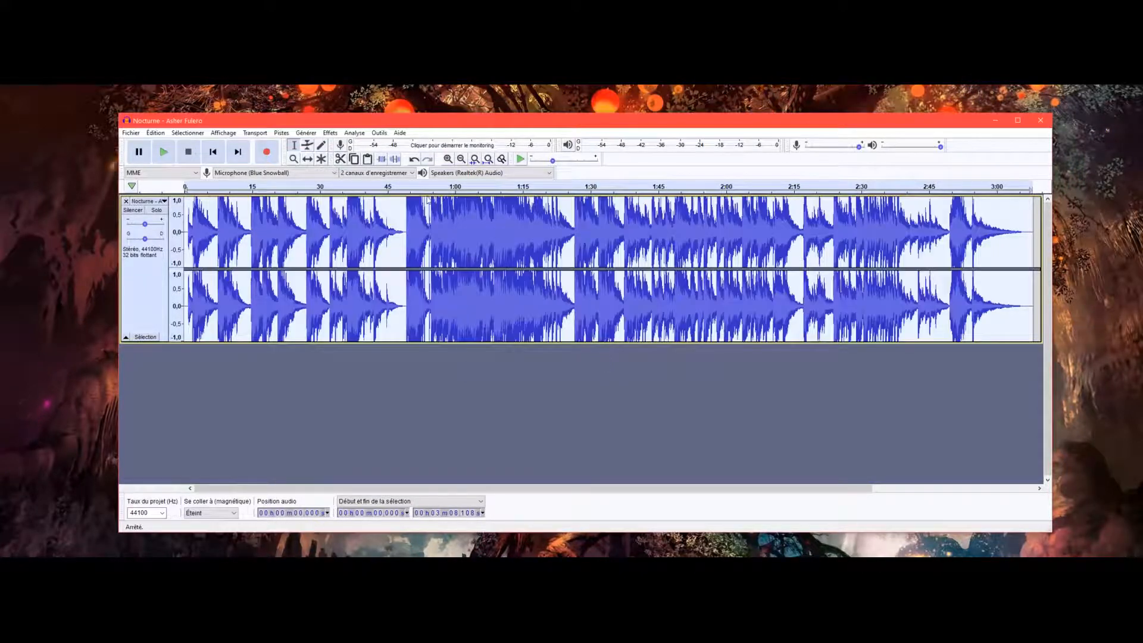
Listen to the start of the amplified track and undo the amplification.
click(163, 154)
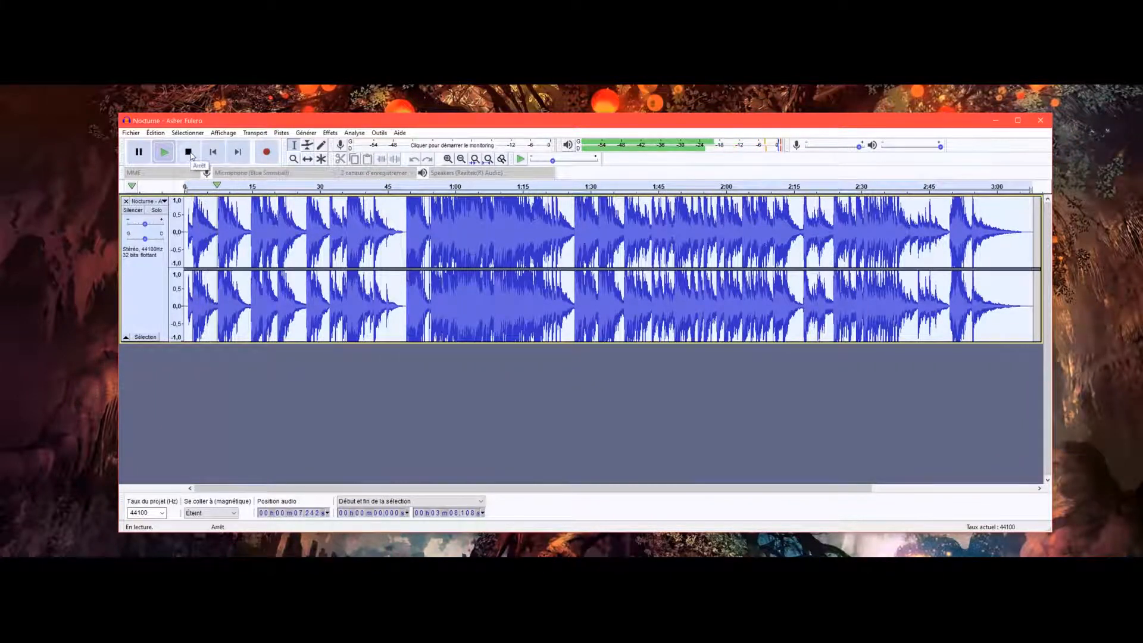
click(188, 152)
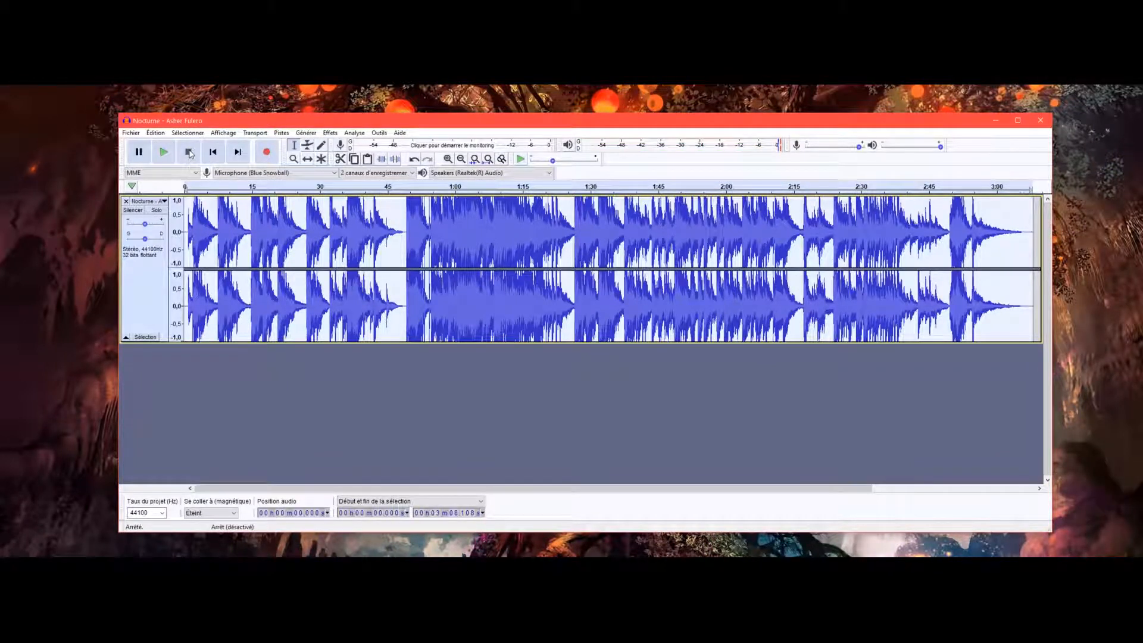
click(155, 133)
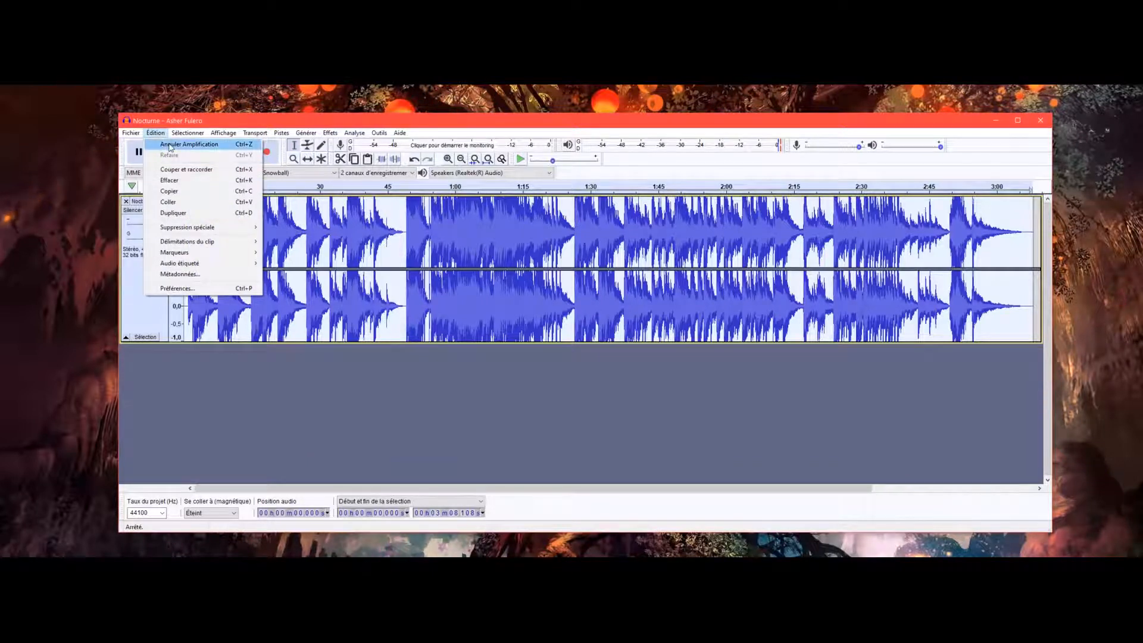
click(170, 145)
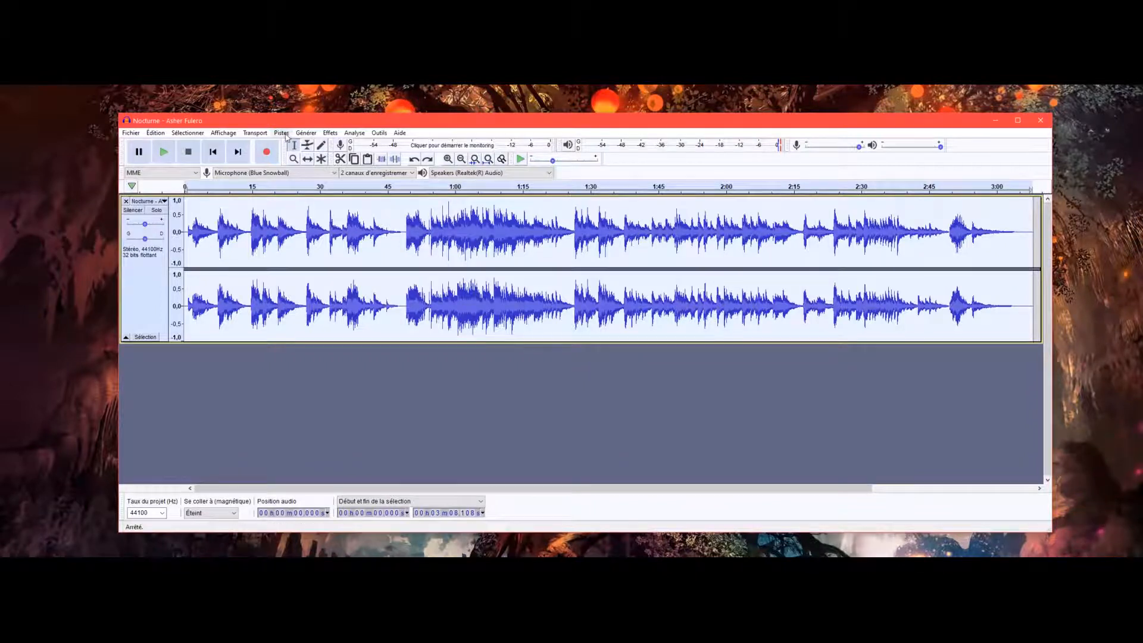
Amplify the whole track by 2,1 dB with clipping allowed and play back its beginning to check the sound.
click(330, 133)
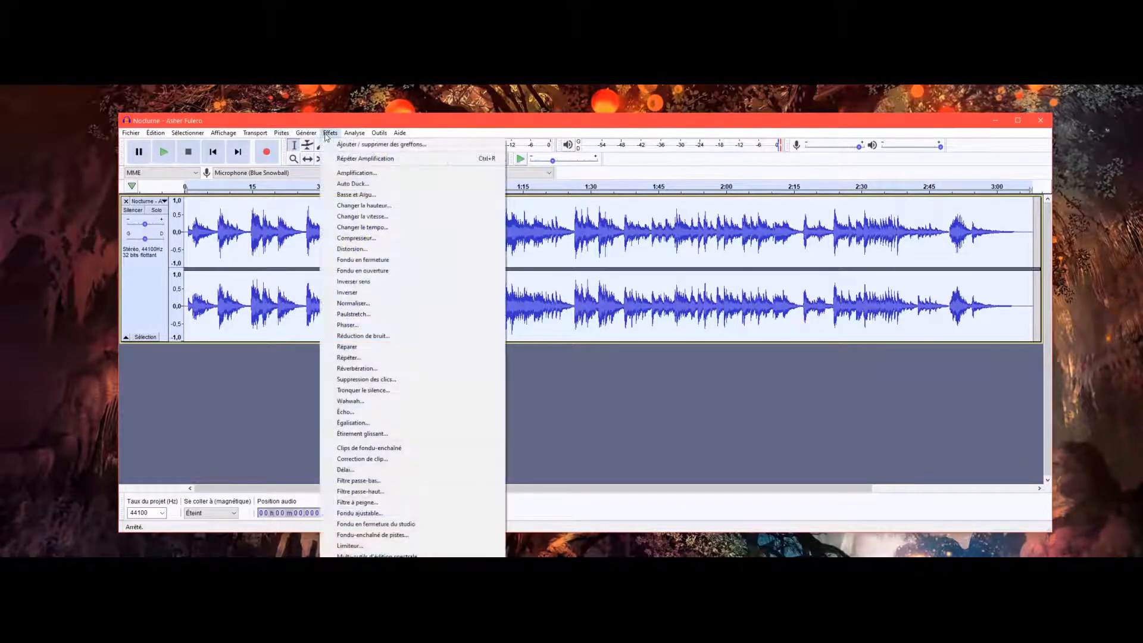
click(356, 173)
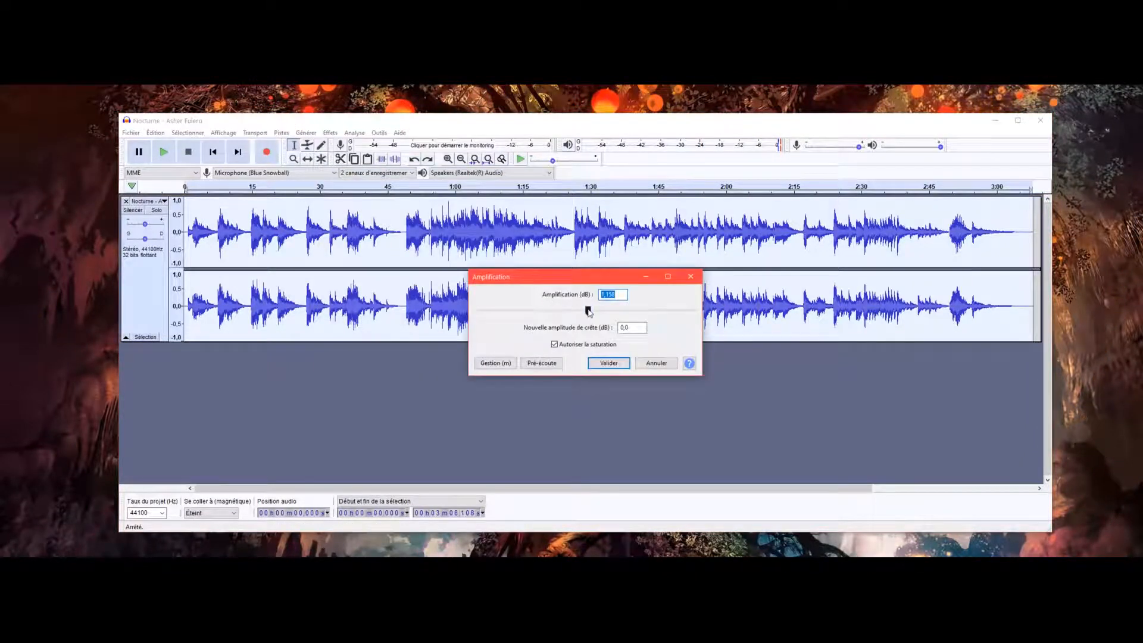
click(609, 363)
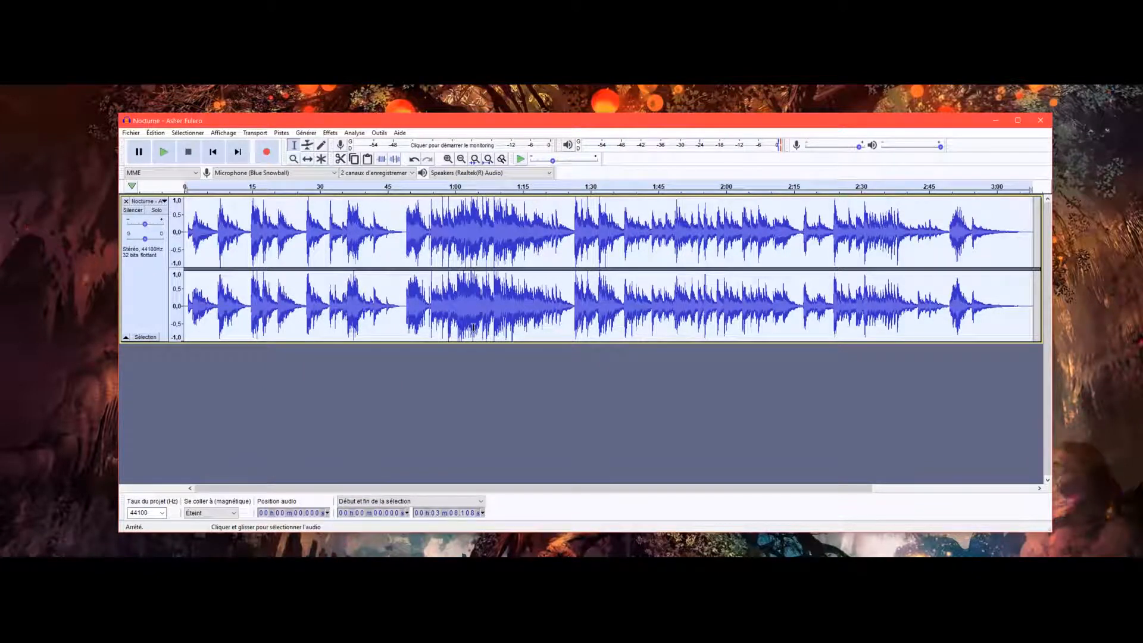
click(163, 152)
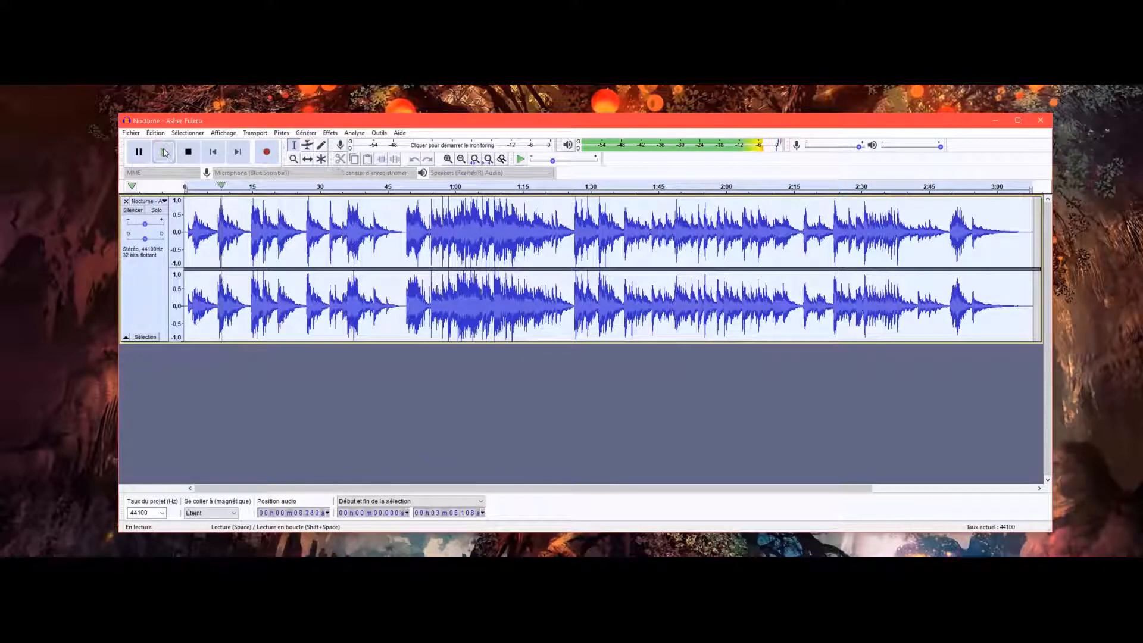
click(189, 153)
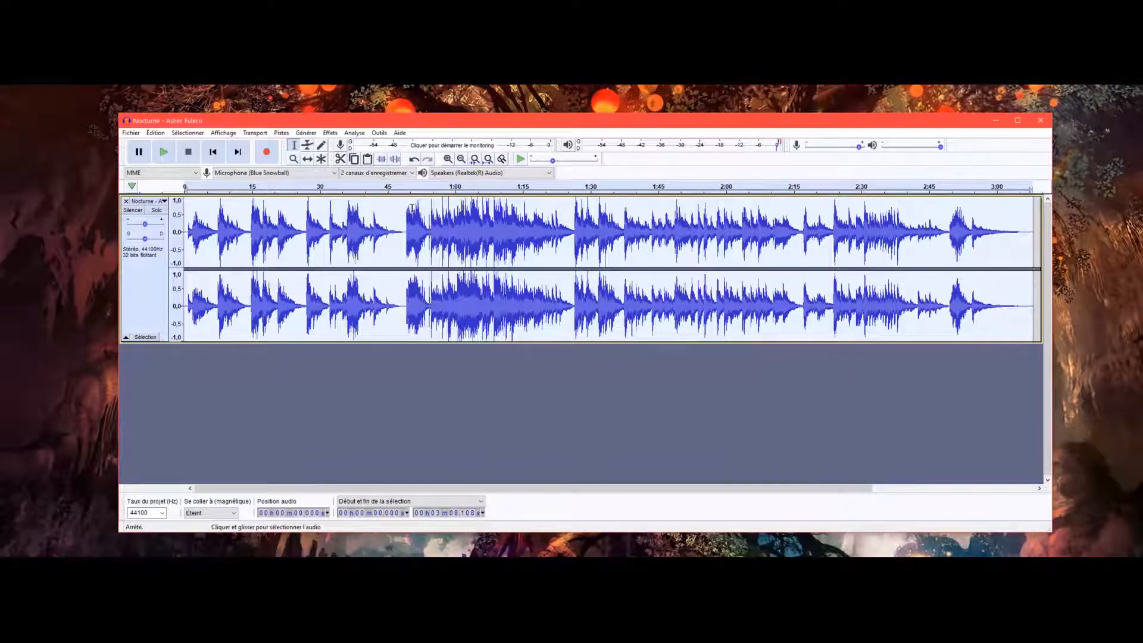
Cut the silence at the end of the track, from about 3 min 4.9 s to the end of the clip.
click(447, 159)
click(448, 159)
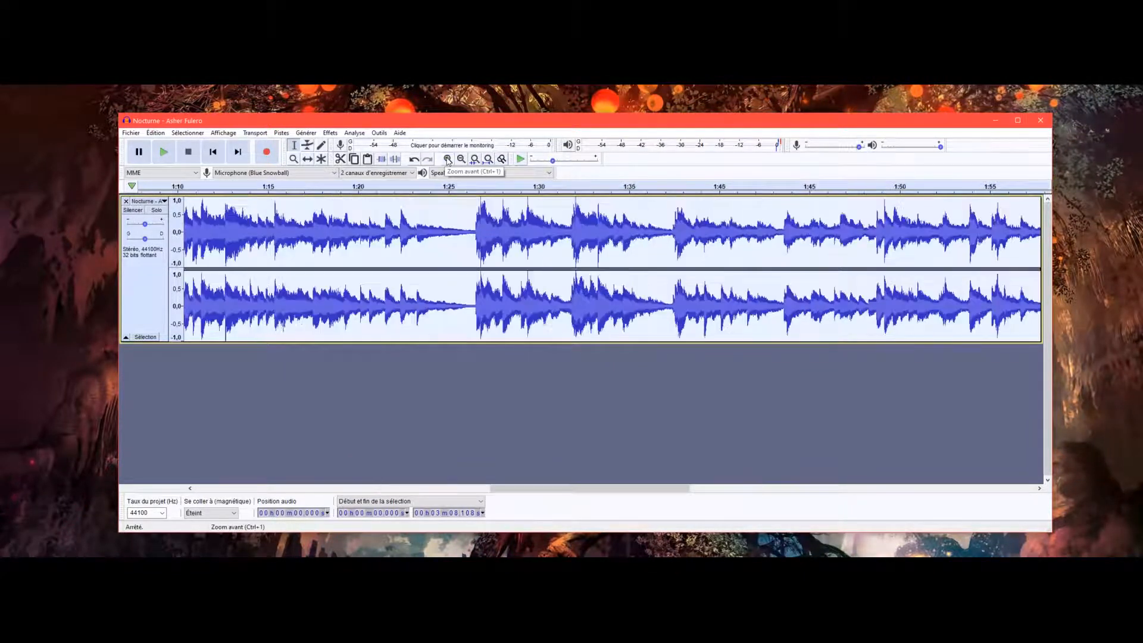
drag(514, 489, 846, 484)
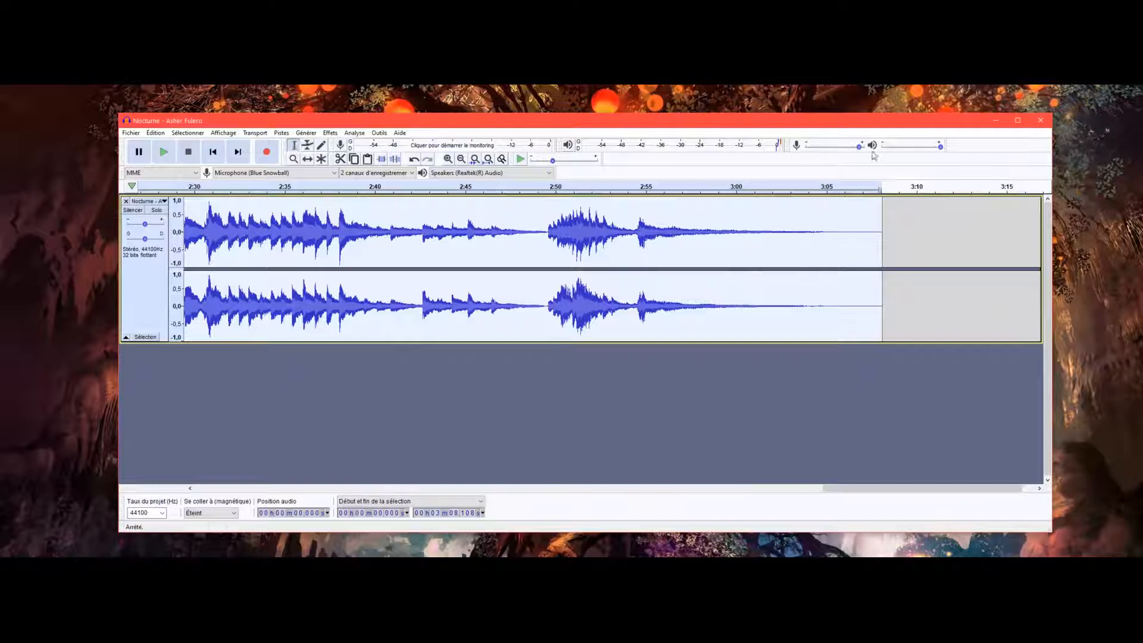
click(825, 200)
drag(825, 200, 880, 206)
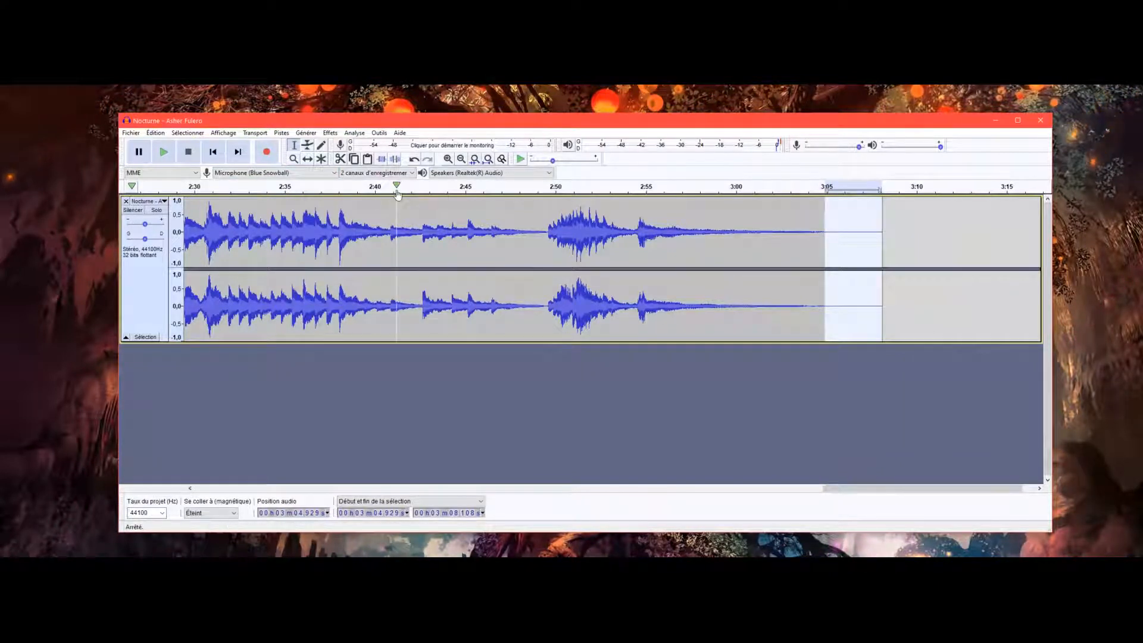
click(341, 160)
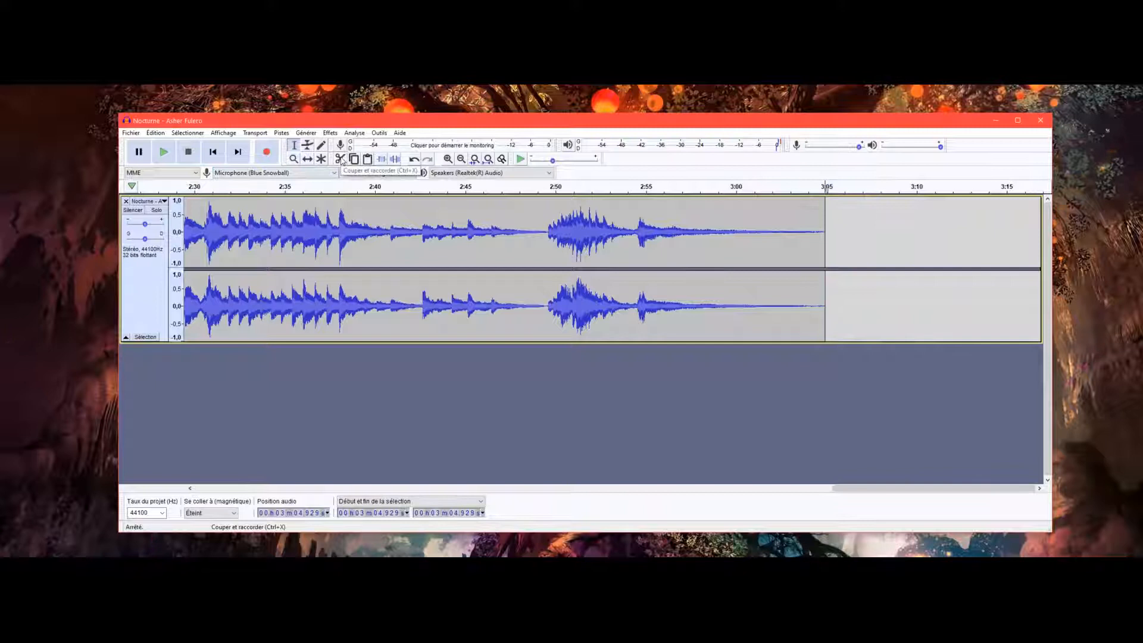
Cut about 0.9 s of silence from the very start of the track and play back the new beginning.
drag(854, 488, 216, 489)
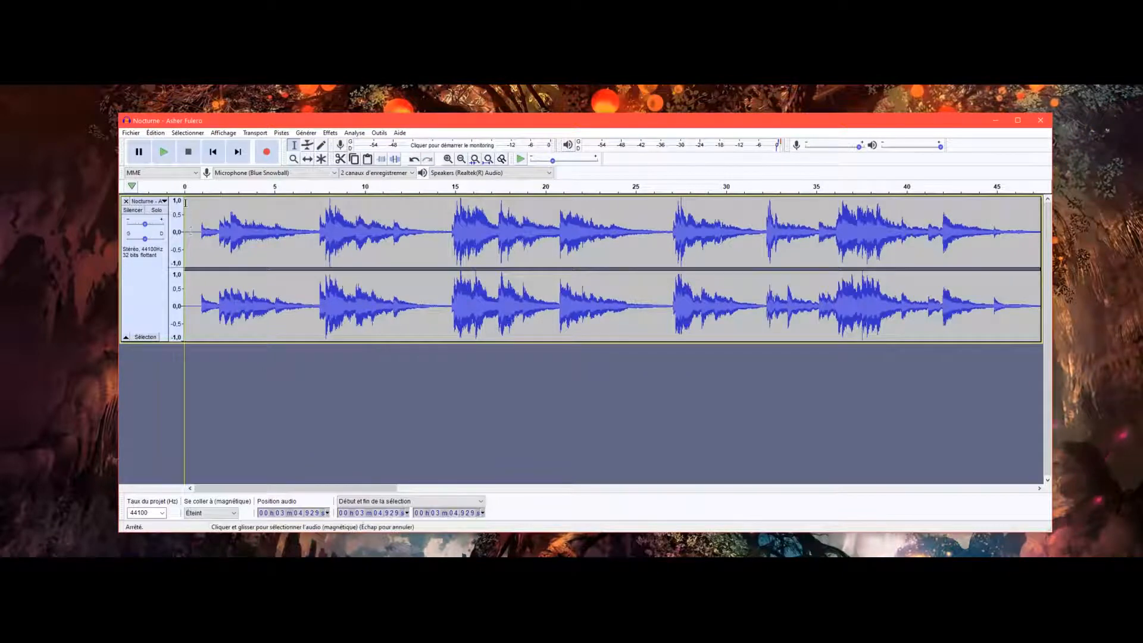
drag(185, 203, 200, 204)
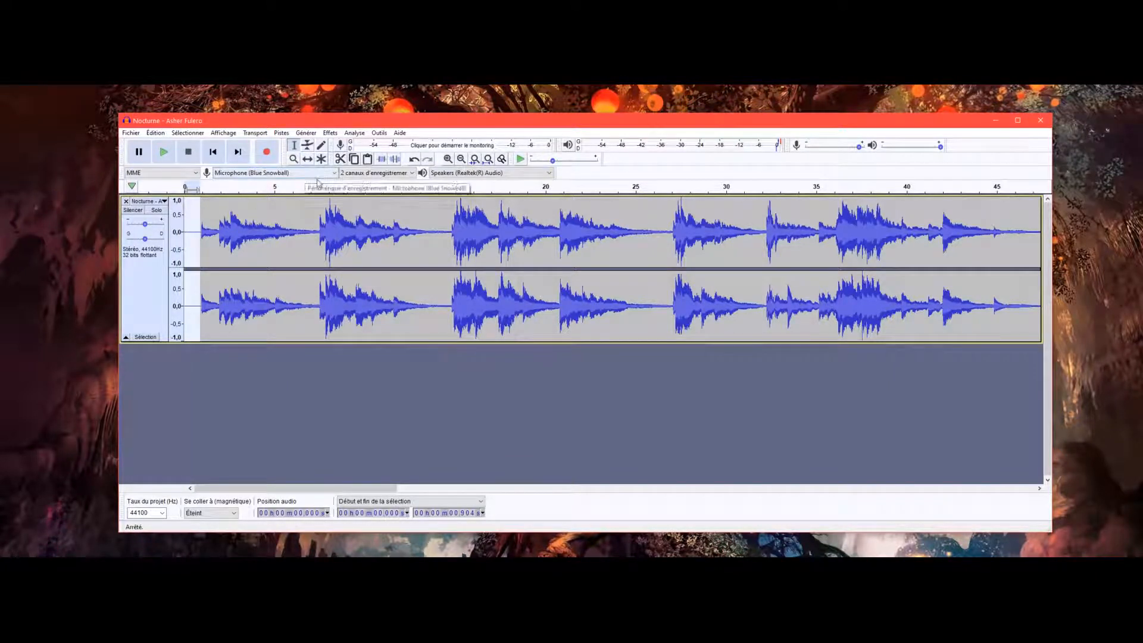
click(341, 160)
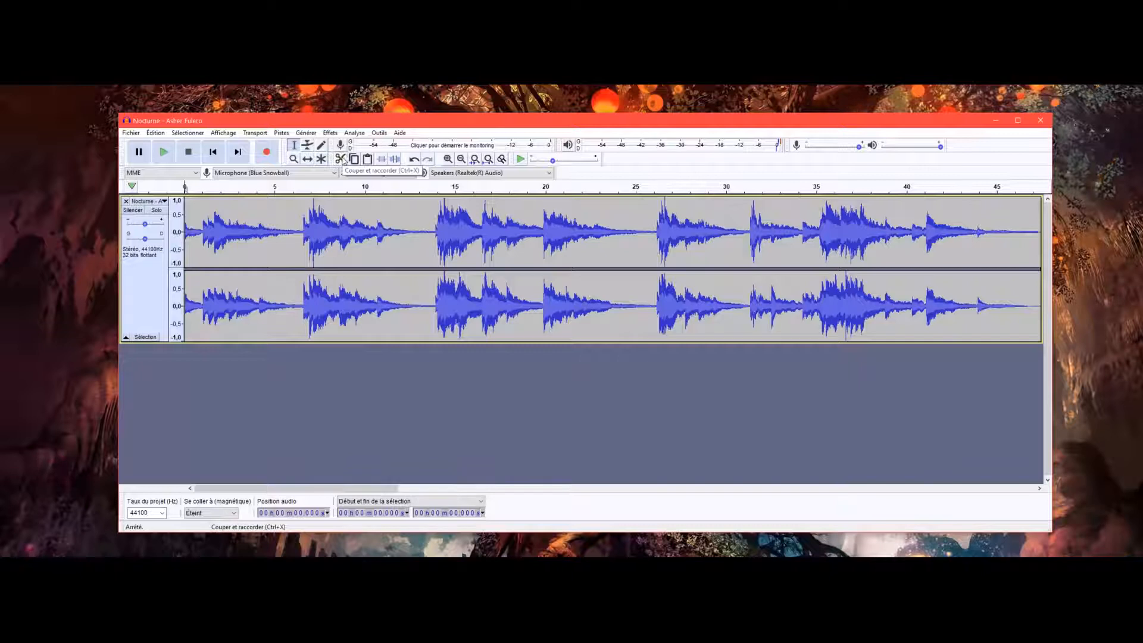
click(164, 152)
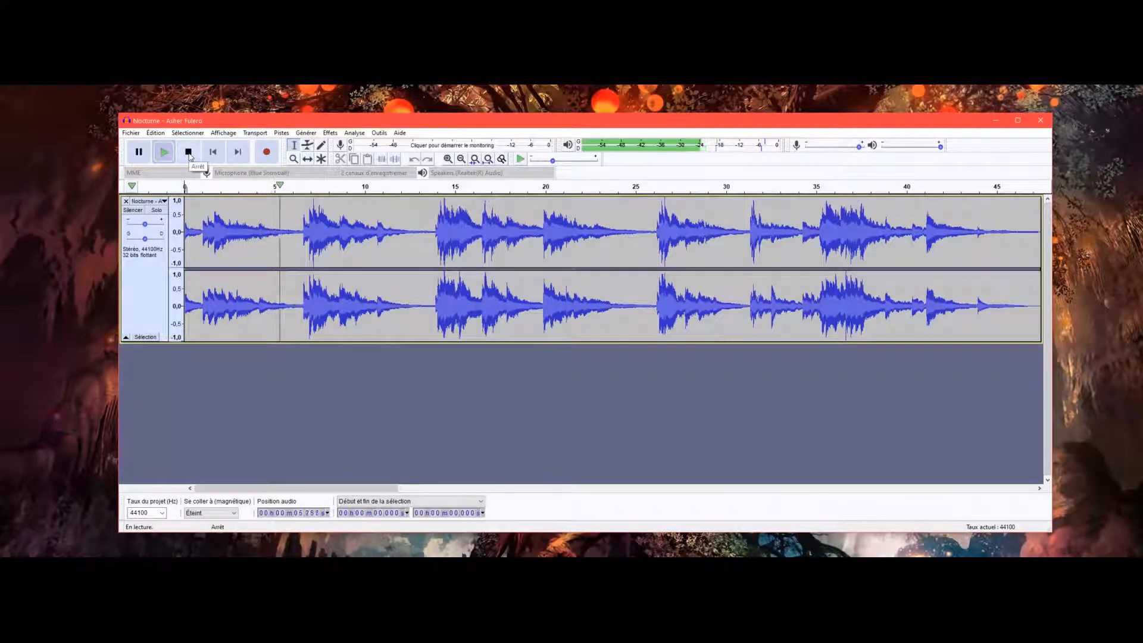
click(188, 152)
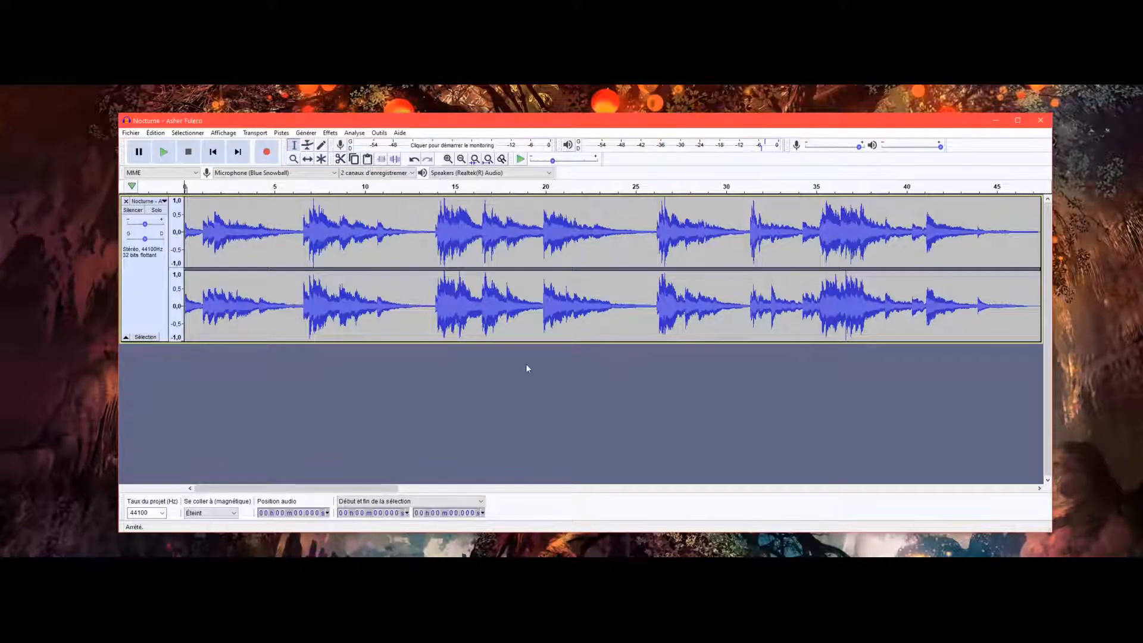
Add regular interval markers to the entire track, based on marker interval, every 10,0 seconds with marker text M.
click(146, 337)
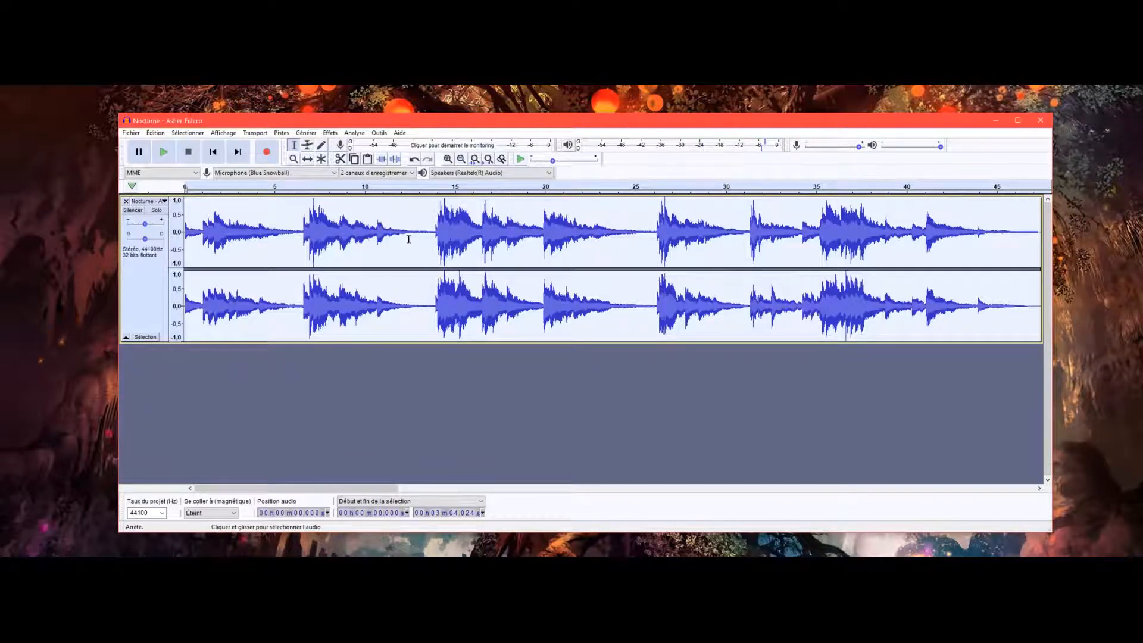
click(384, 135)
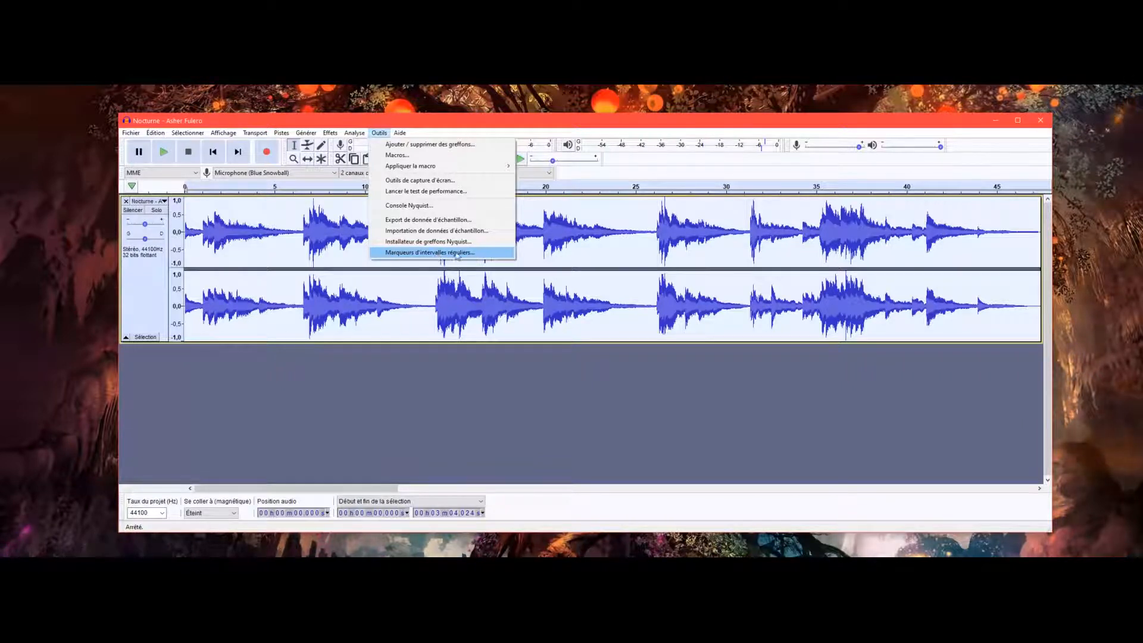
click(431, 253)
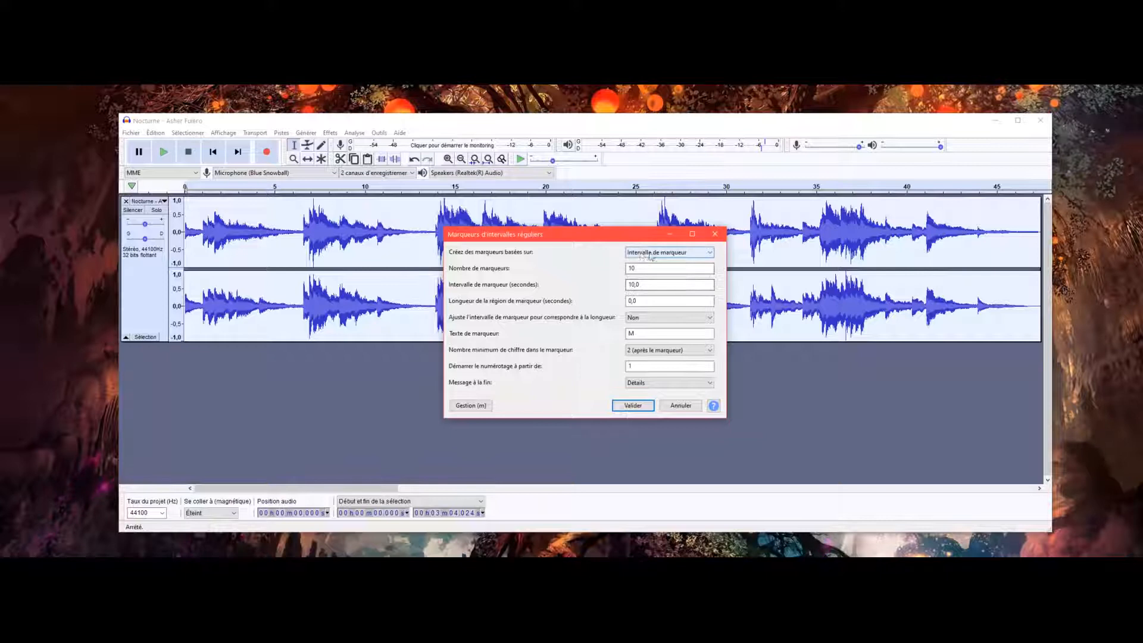
click(687, 254)
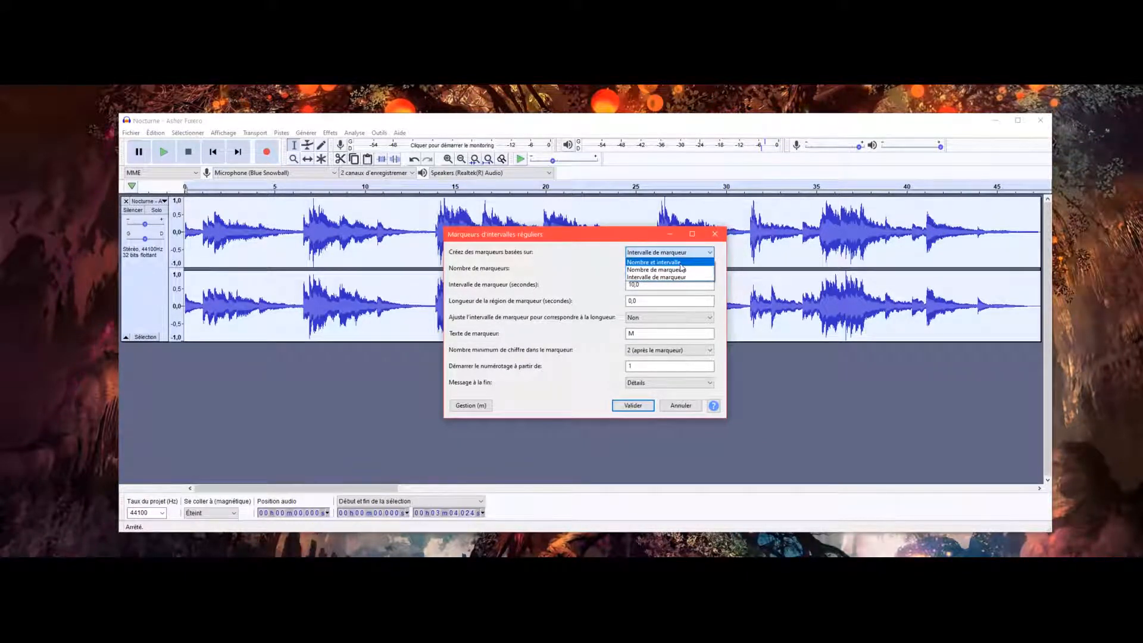
click(647, 278)
click(633, 285)
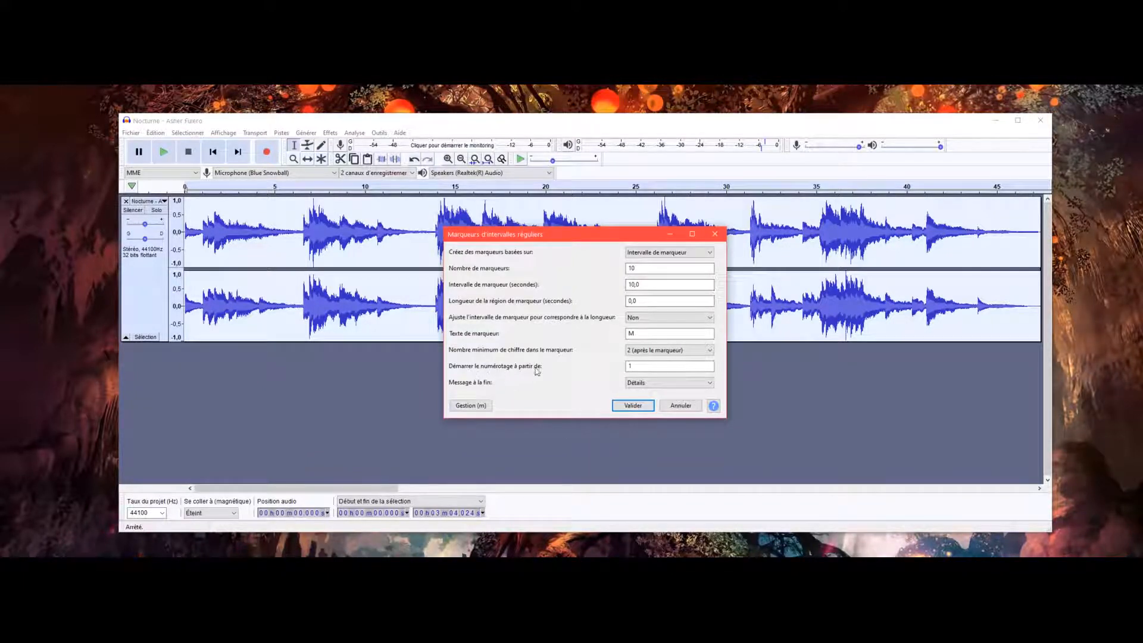
click(633, 405)
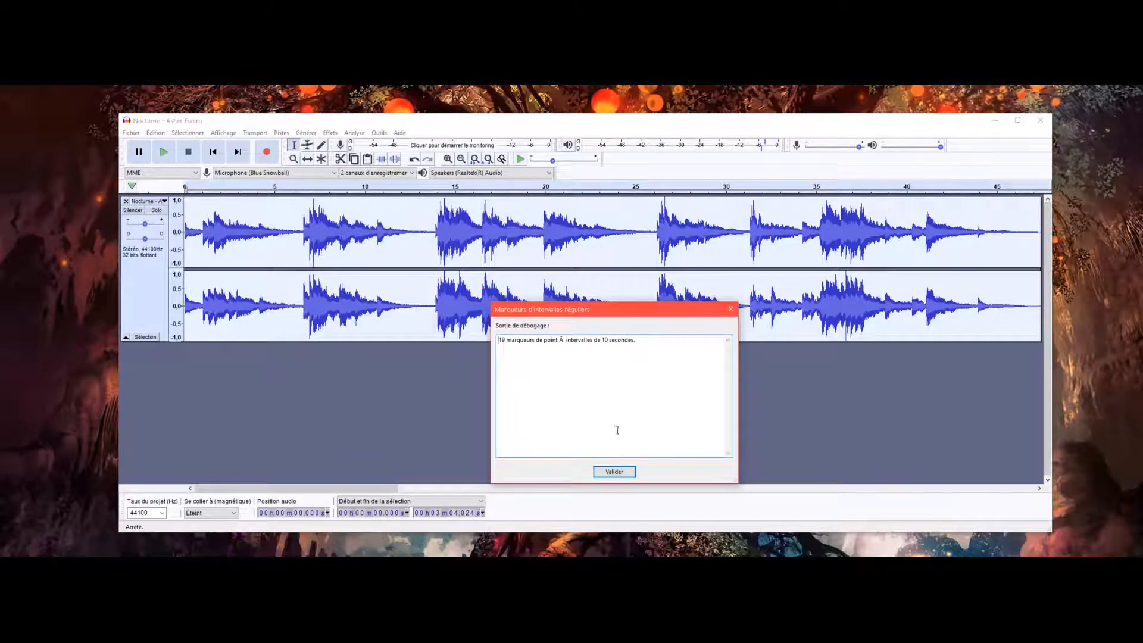
click(614, 473)
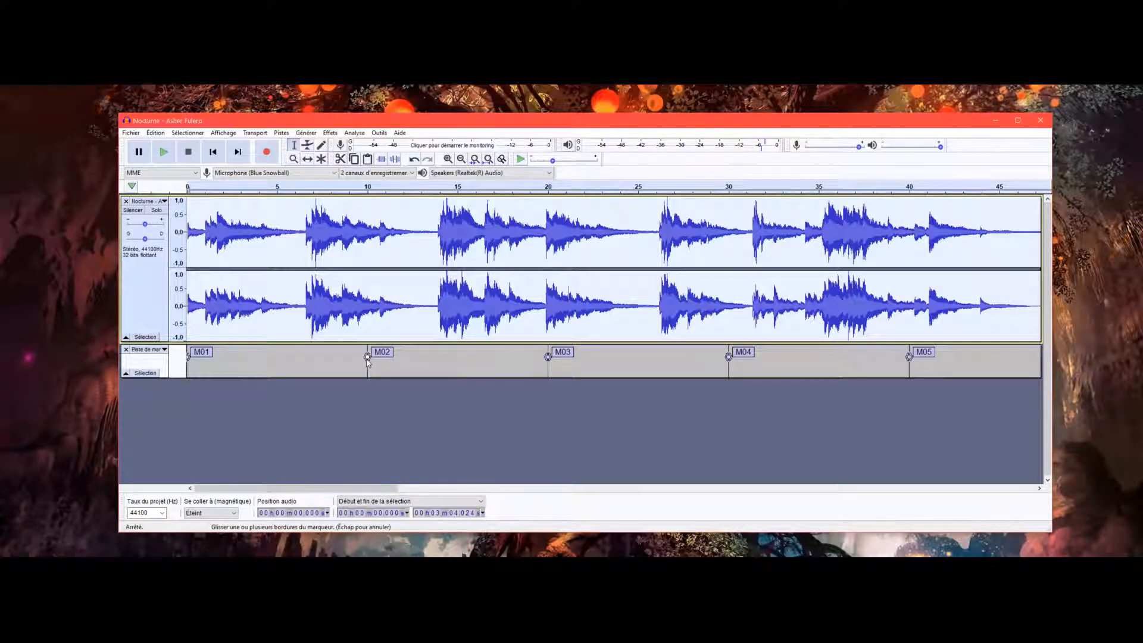
Start a multiple export and set its destination to a new folder named "Nocturne Youtube free right" inside Joyeuse anniversaire.
click(129, 134)
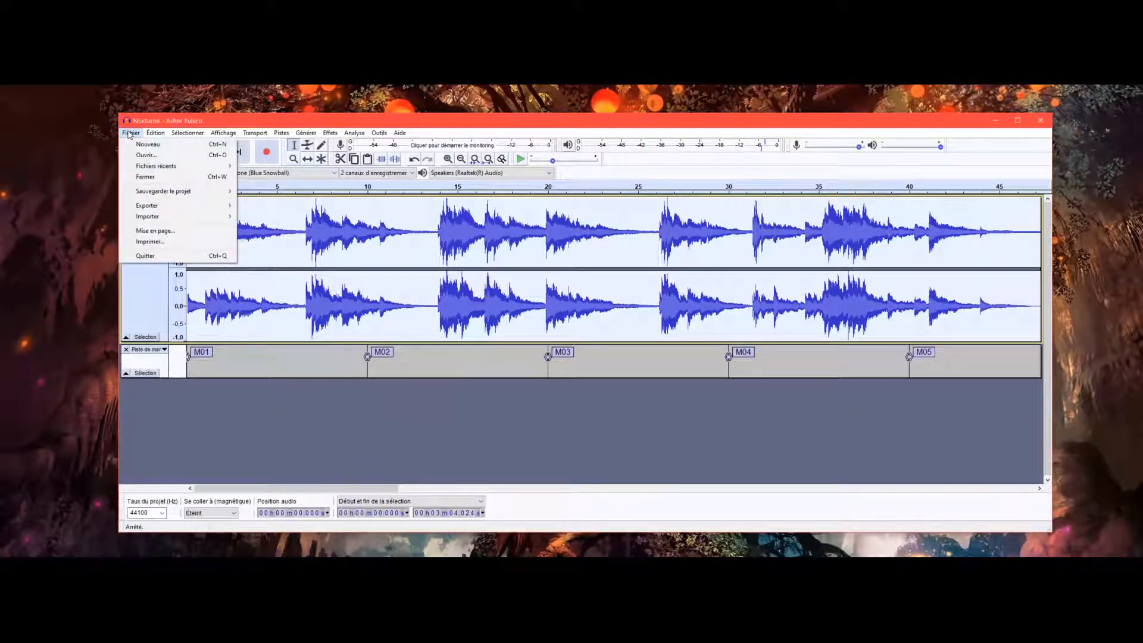
mouse_move(158, 210)
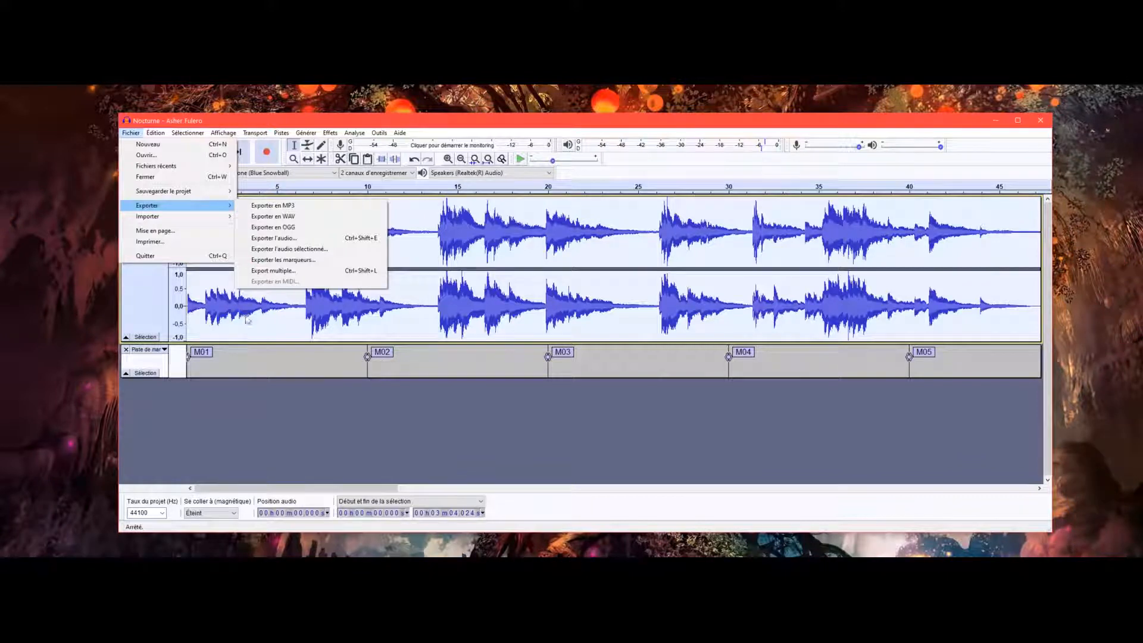
click(270, 272)
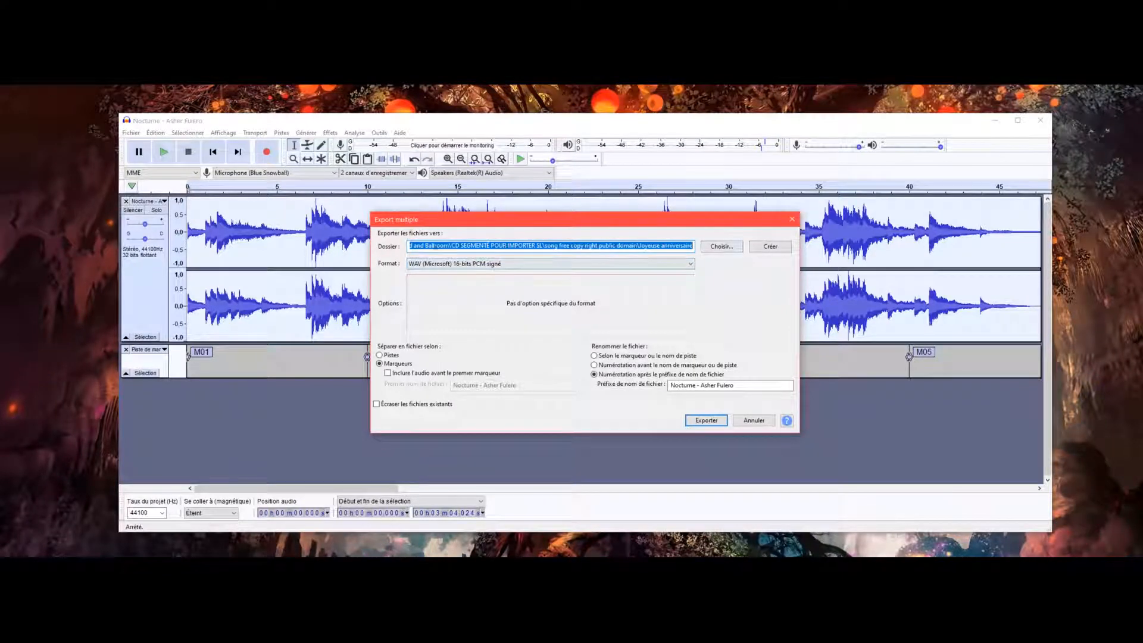
click(717, 249)
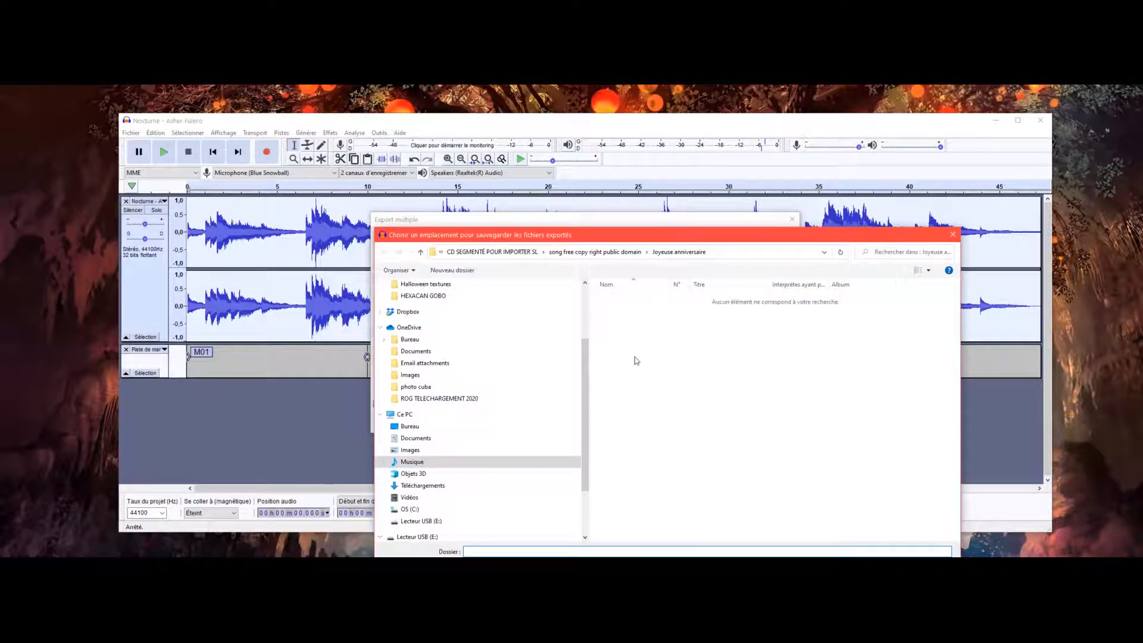
right_click(612, 359)
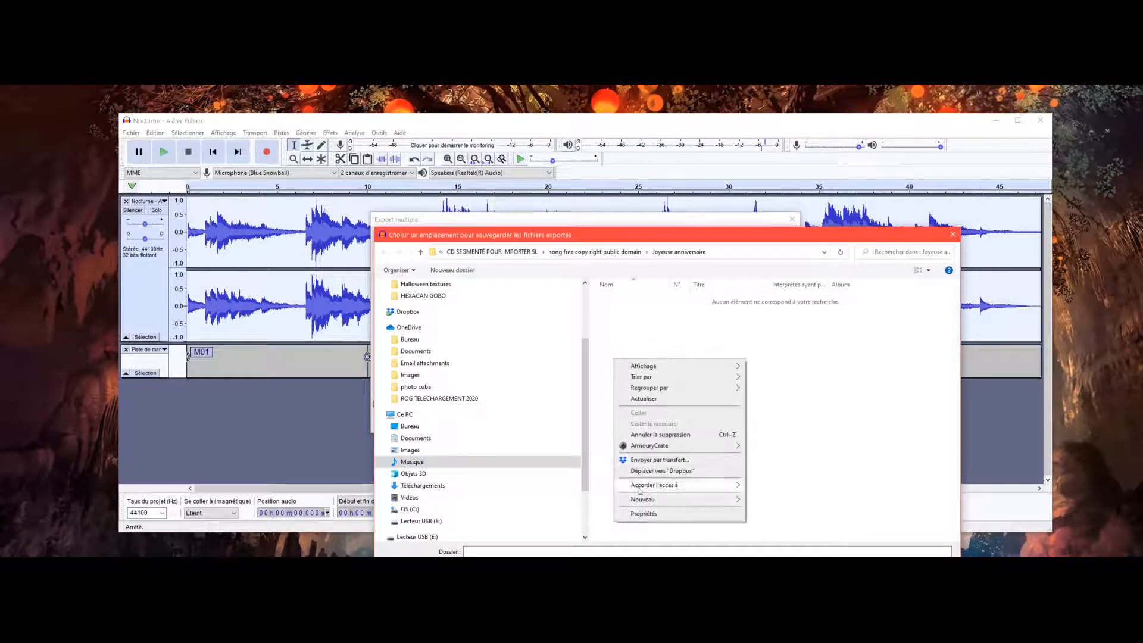
mouse_move(638, 500)
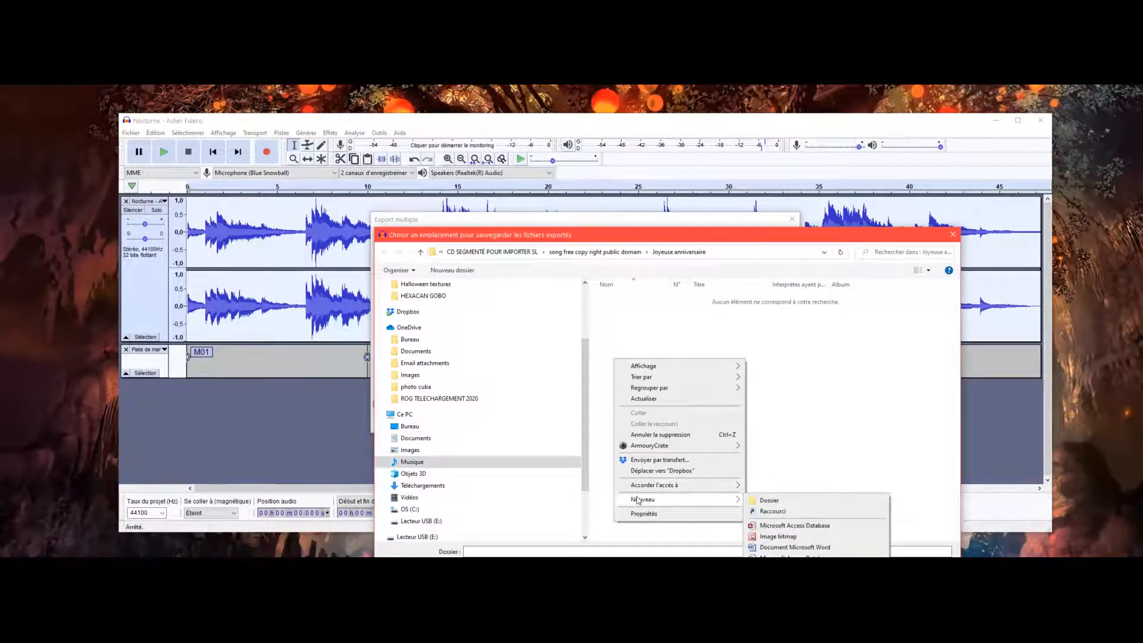
click(769, 501)
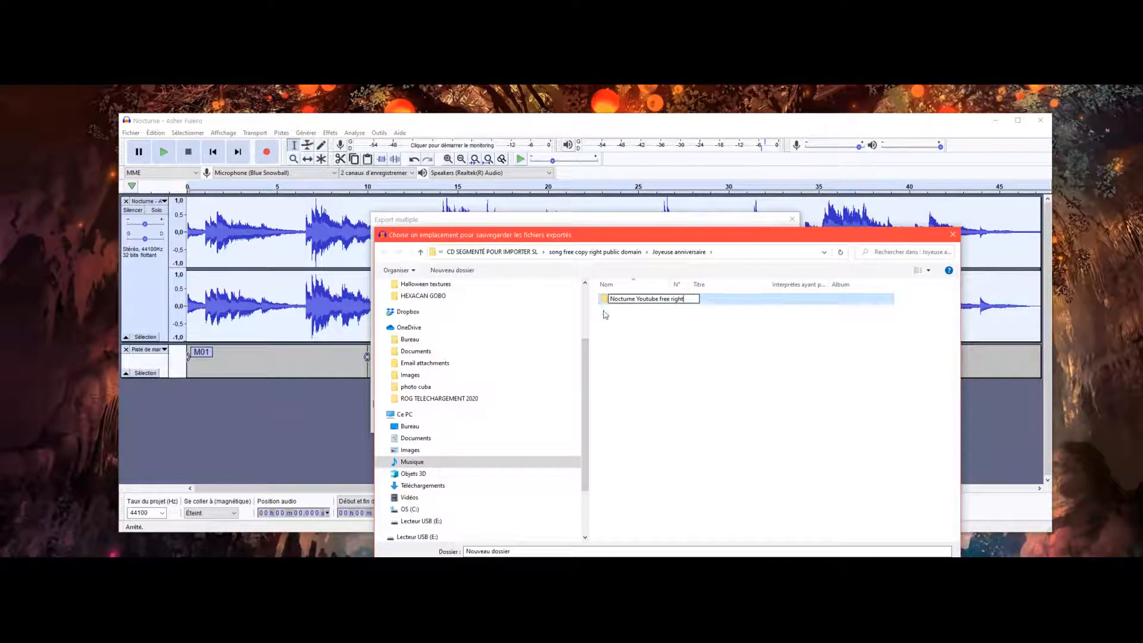
click(627, 337)
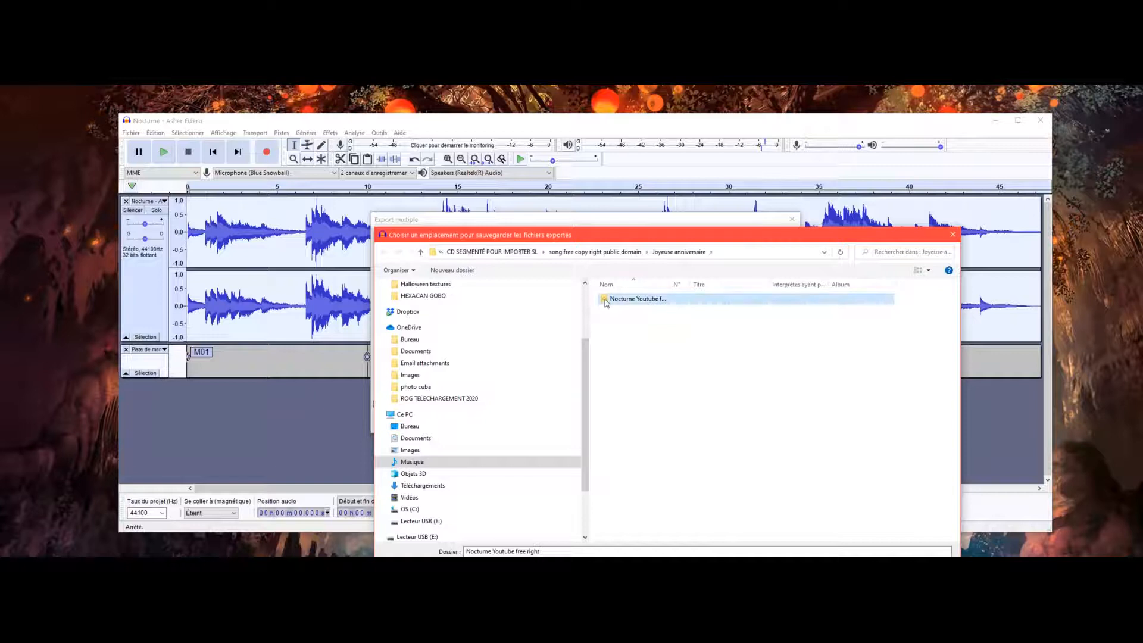
double_click(606, 299)
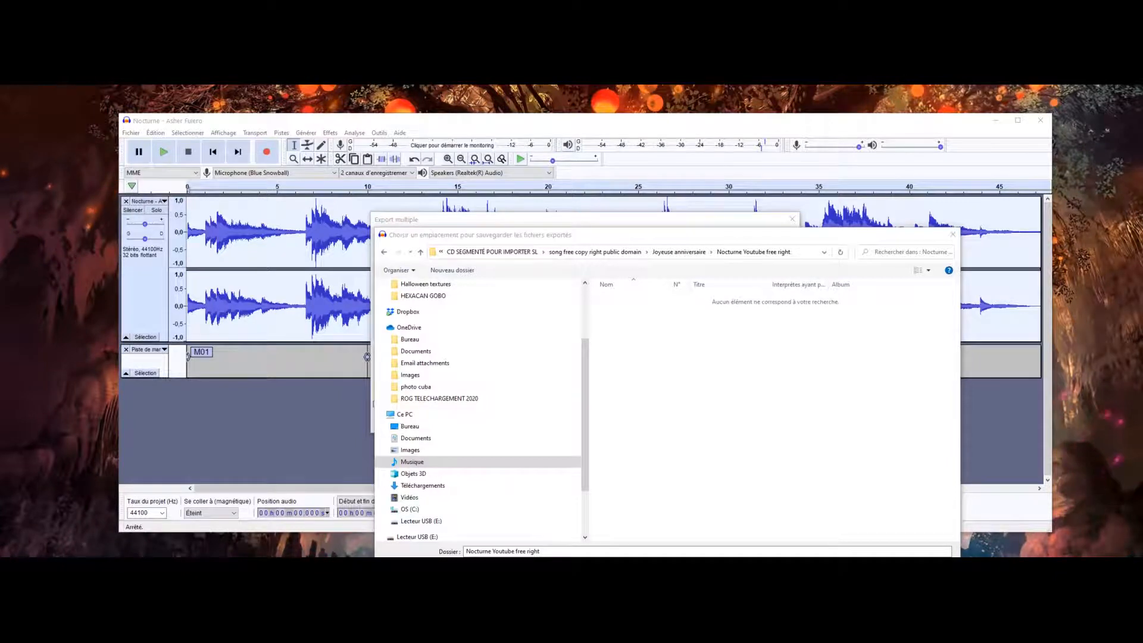
click(860, 571)
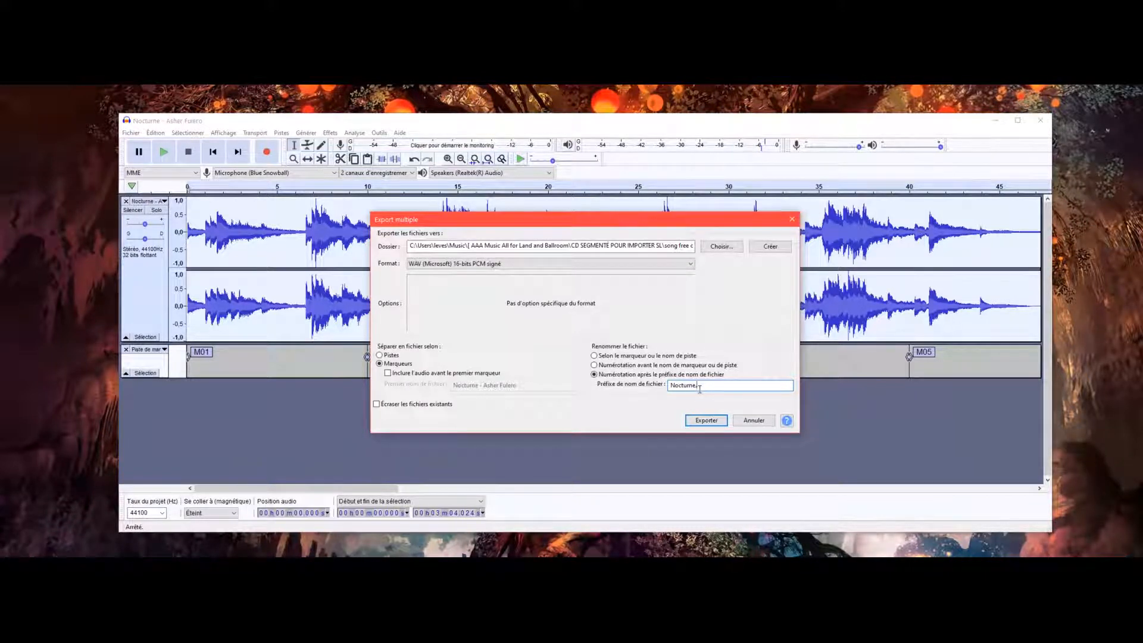
Export the marker segments as 16-bit WAV files numbered after the prefix "Nocturne.", accepting the metadata tags of every segment unchanged.
click(699, 421)
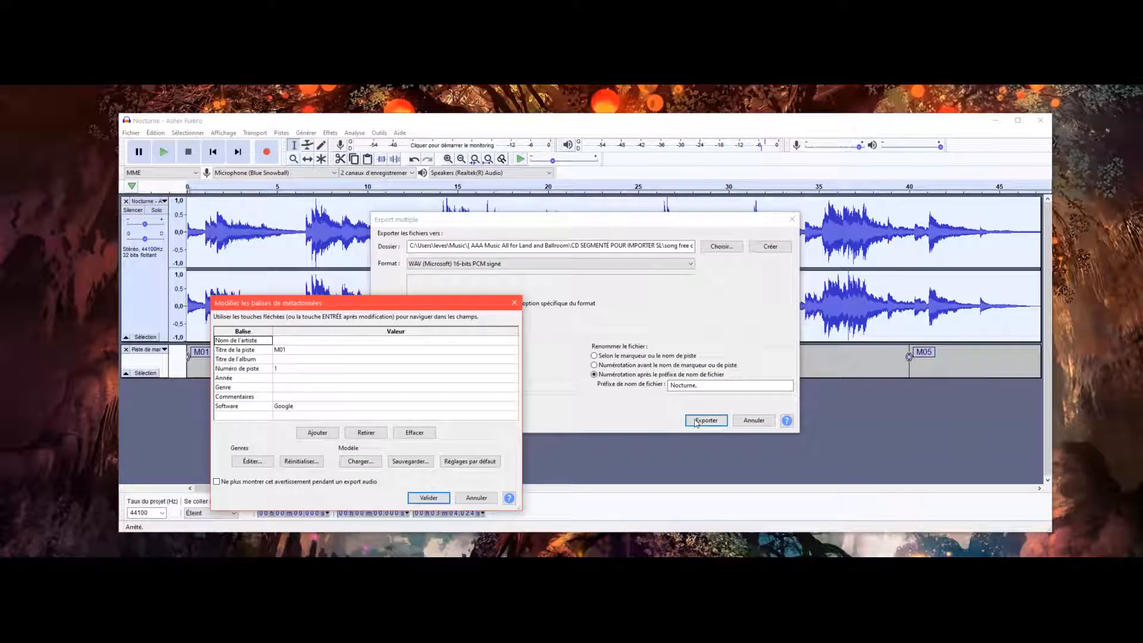
drag(335, 309, 480, 283)
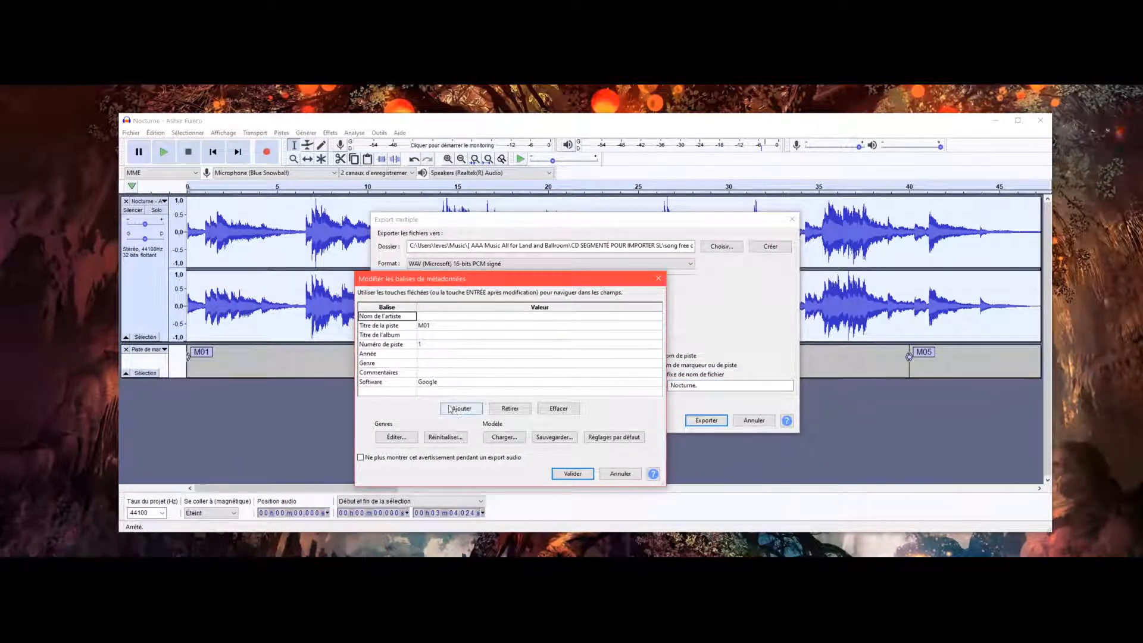
click(569, 475)
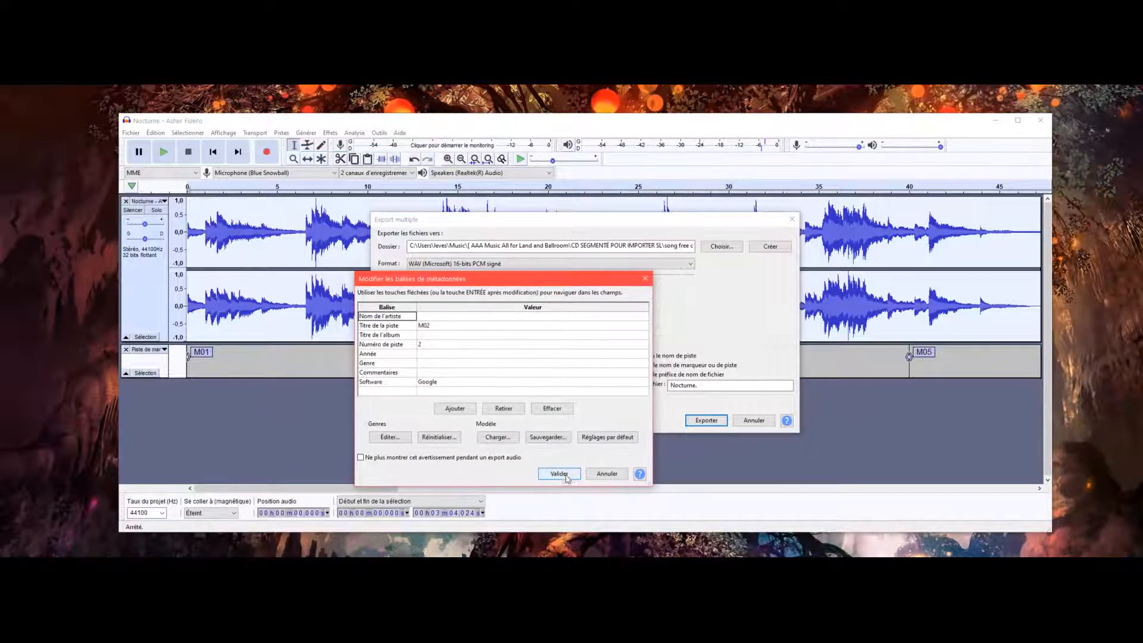
click(562, 473)
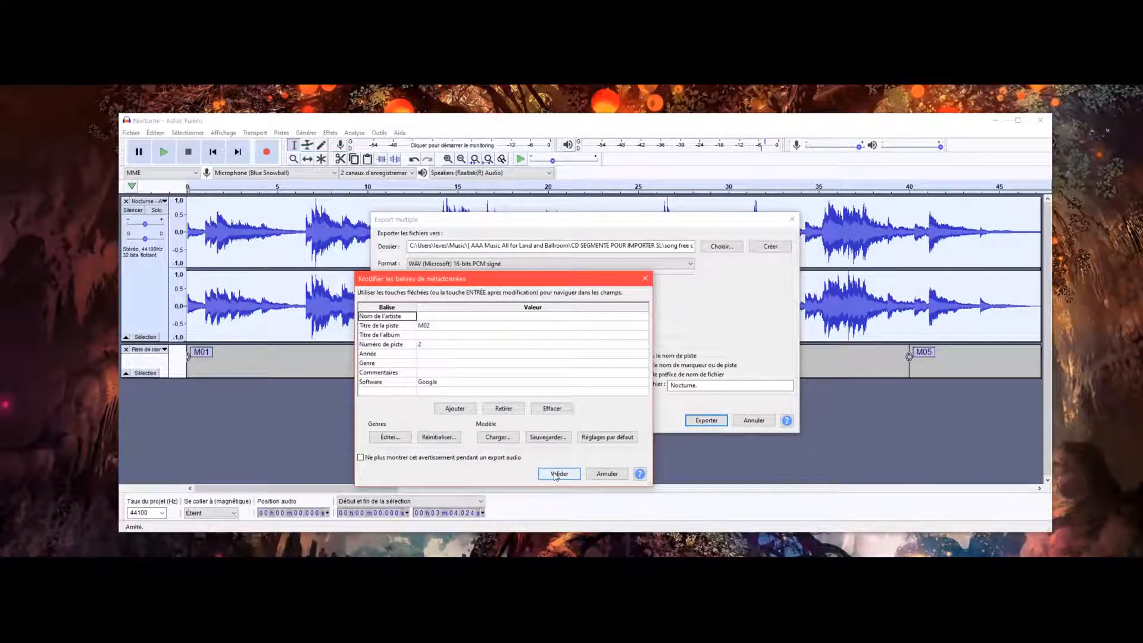
click(557, 476)
click(556, 476)
click(556, 477)
click(556, 477)
click(556, 476)
click(555, 477)
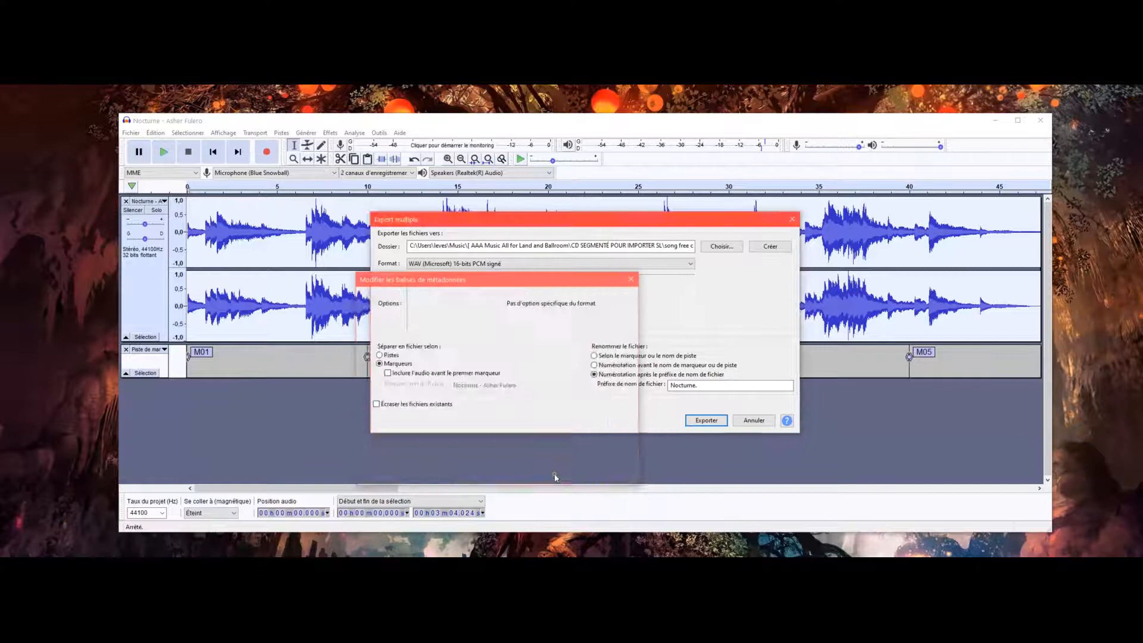
click(555, 476)
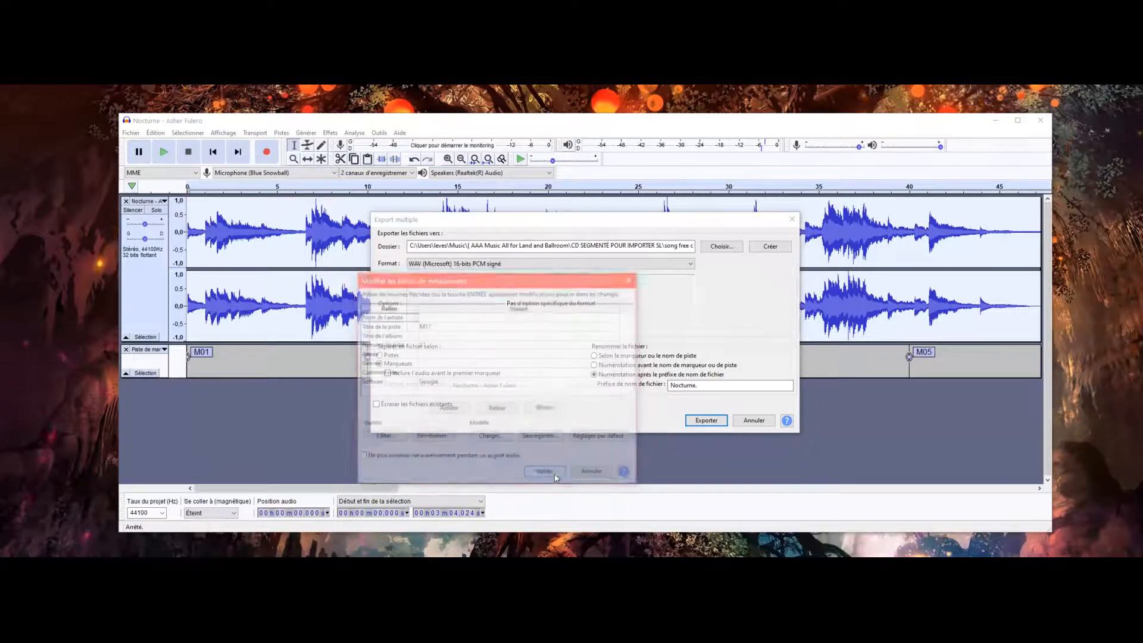
click(556, 477)
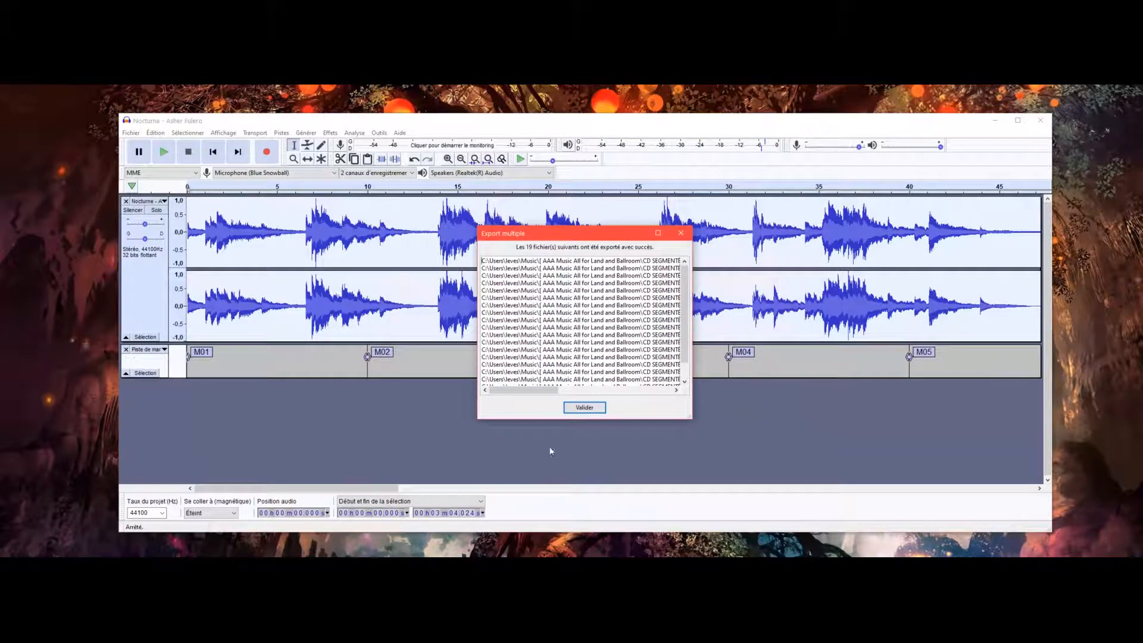
click(585, 409)
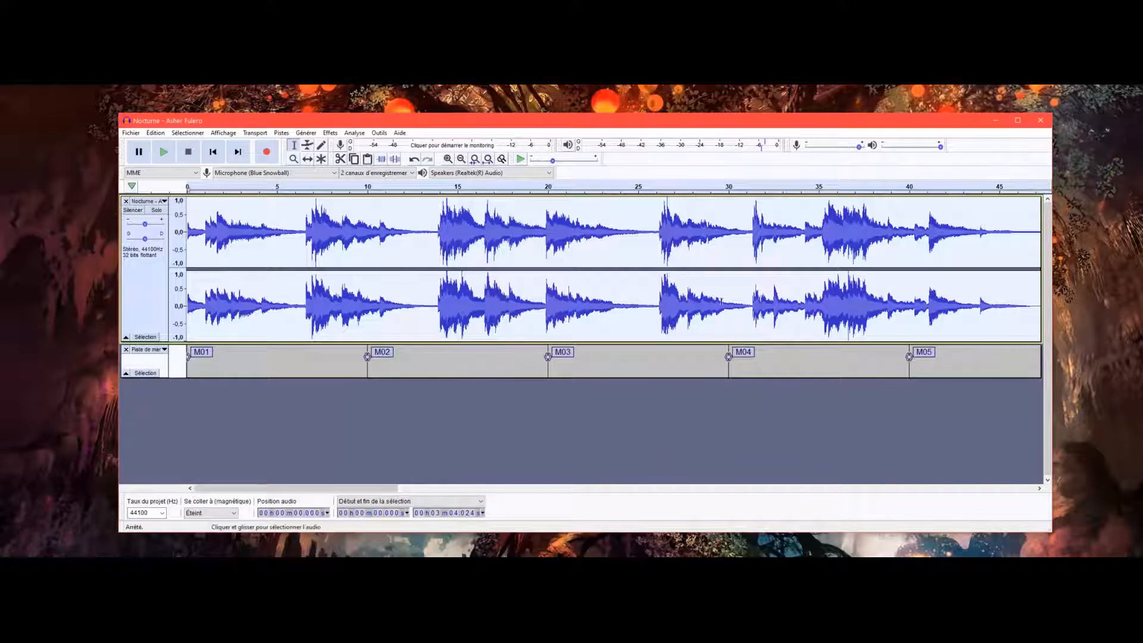
Switch to File Explorer and check the exported files in the Nocturne Youtube free right folder within FREE RIGHT YOUTUBE.
click(997, 122)
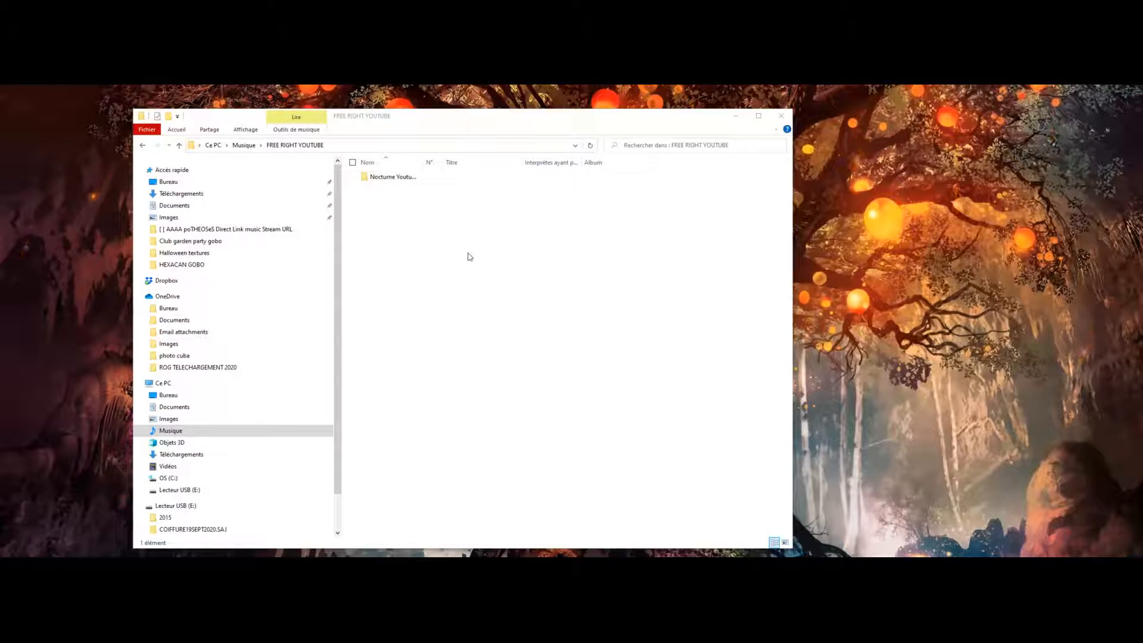
double_click(373, 177)
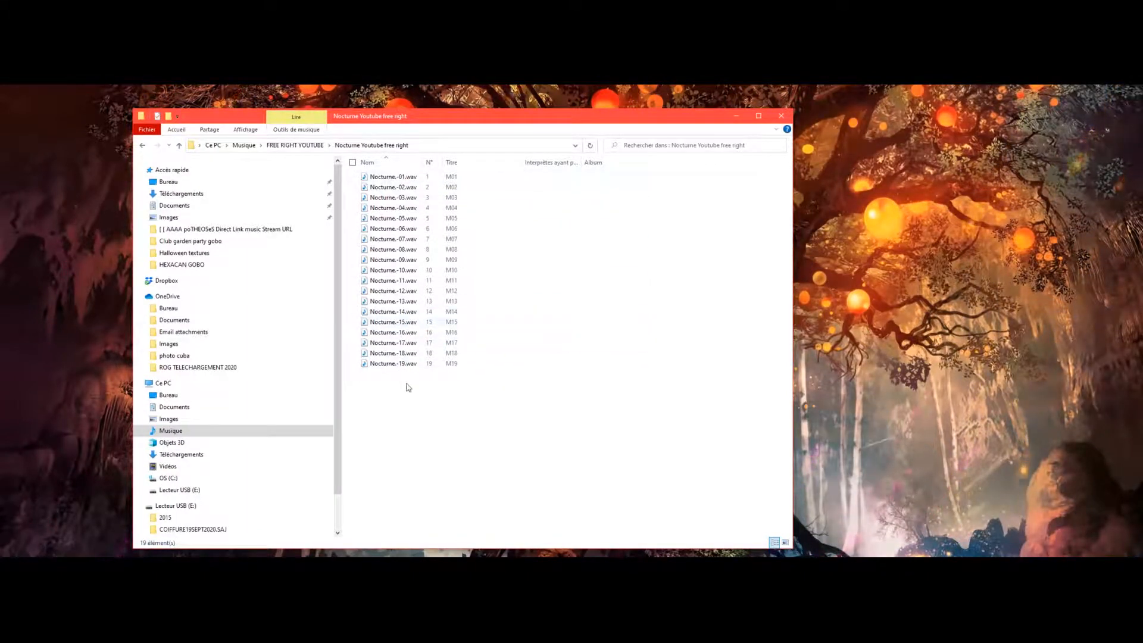
mouse_move(413, 363)
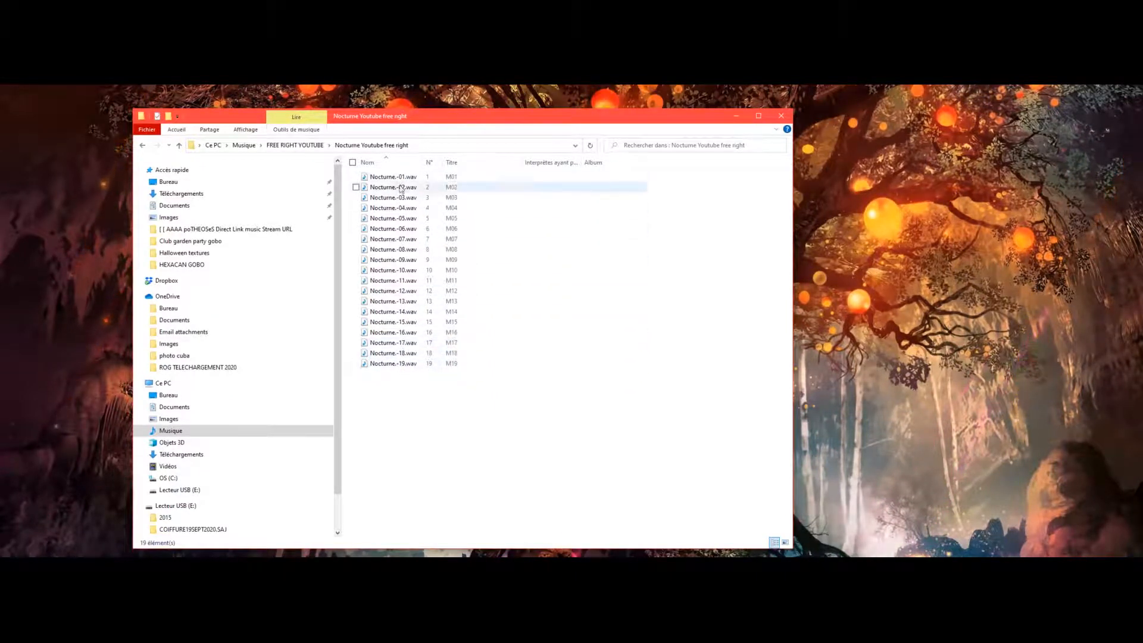
mouse_move(398, 181)
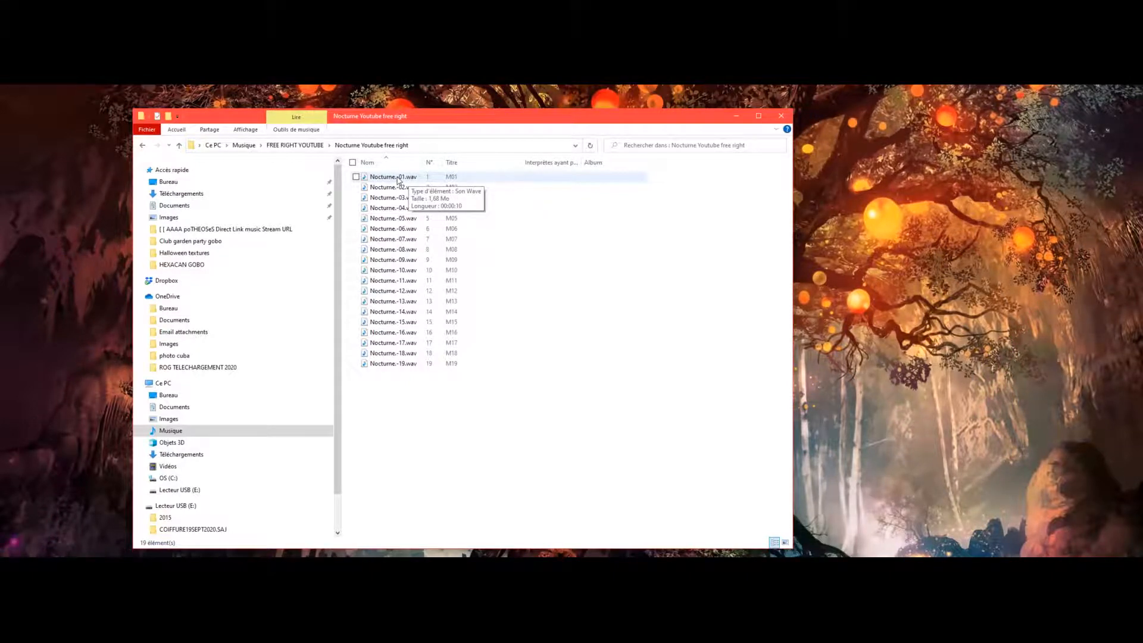
Rename the first exported segment as Nocturne.01.wav, removing the hyphen before the number.
click(397, 178)
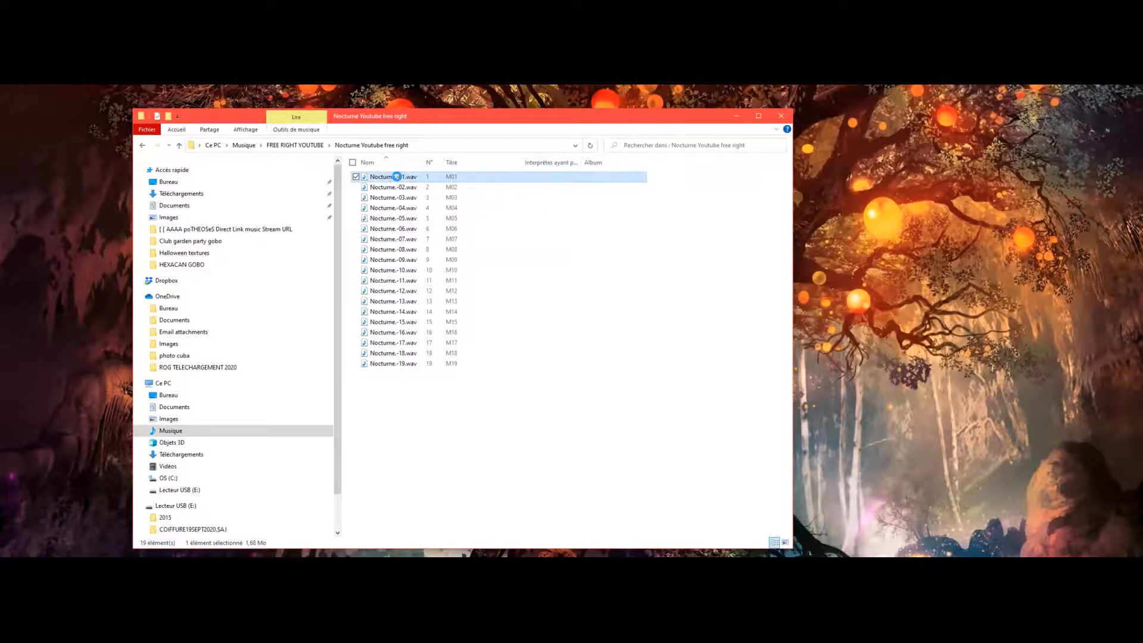
right_click(397, 177)
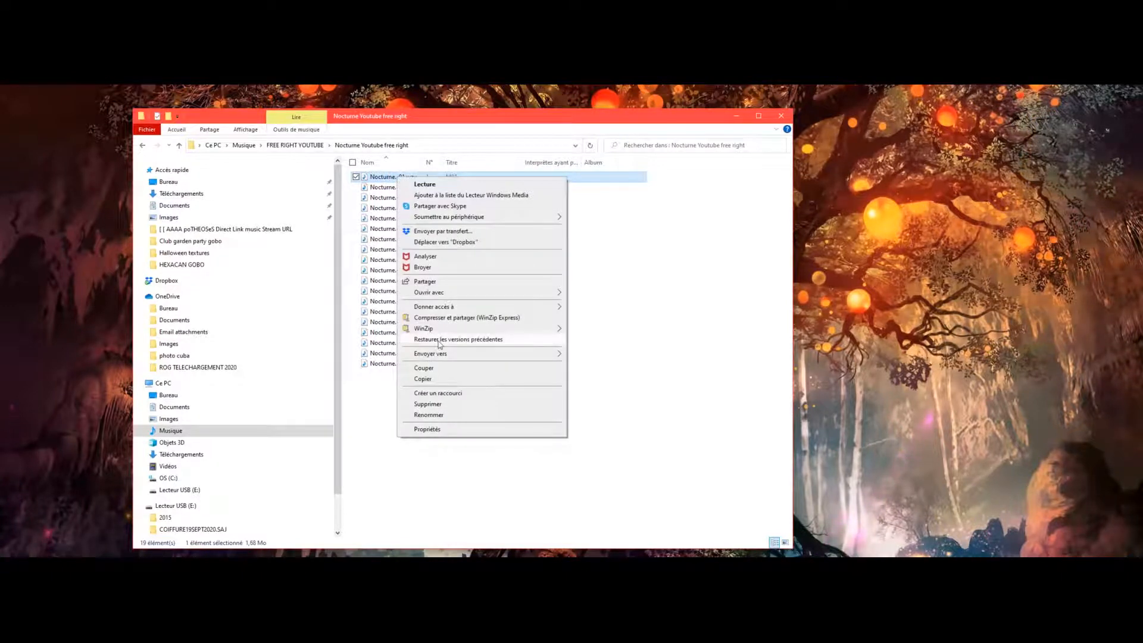
click(428, 415)
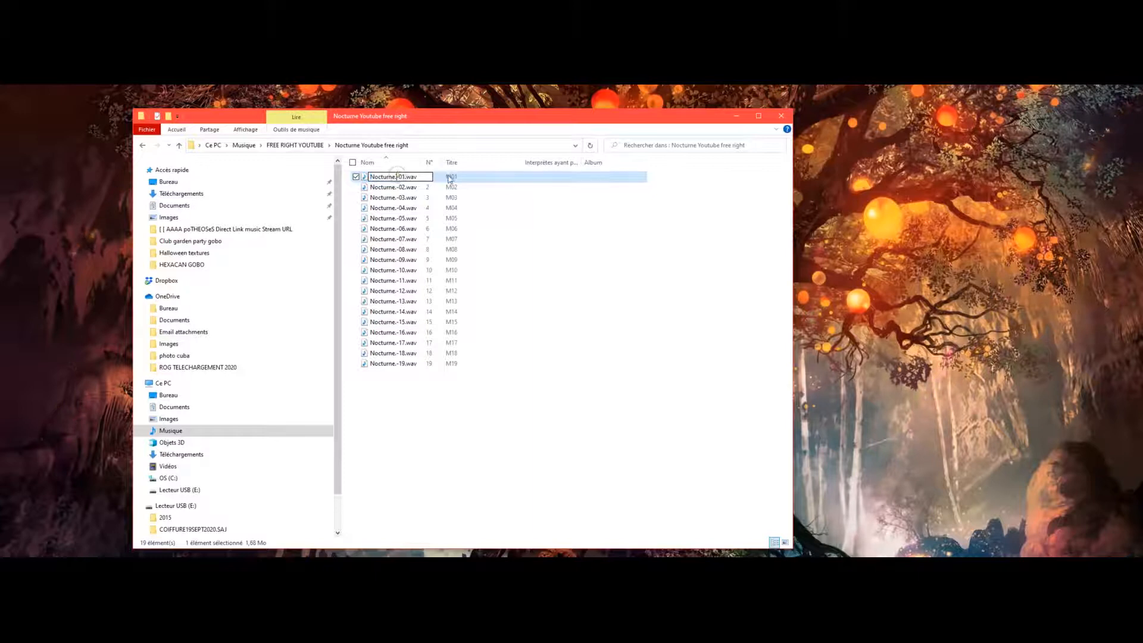
key(Delete)
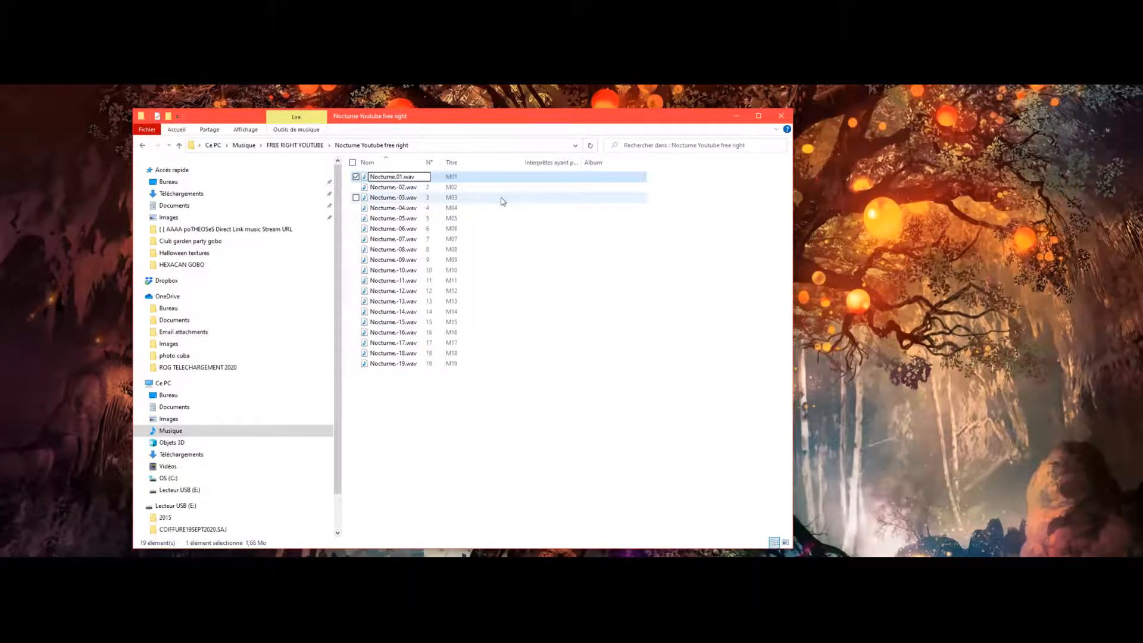
click(410, 189)
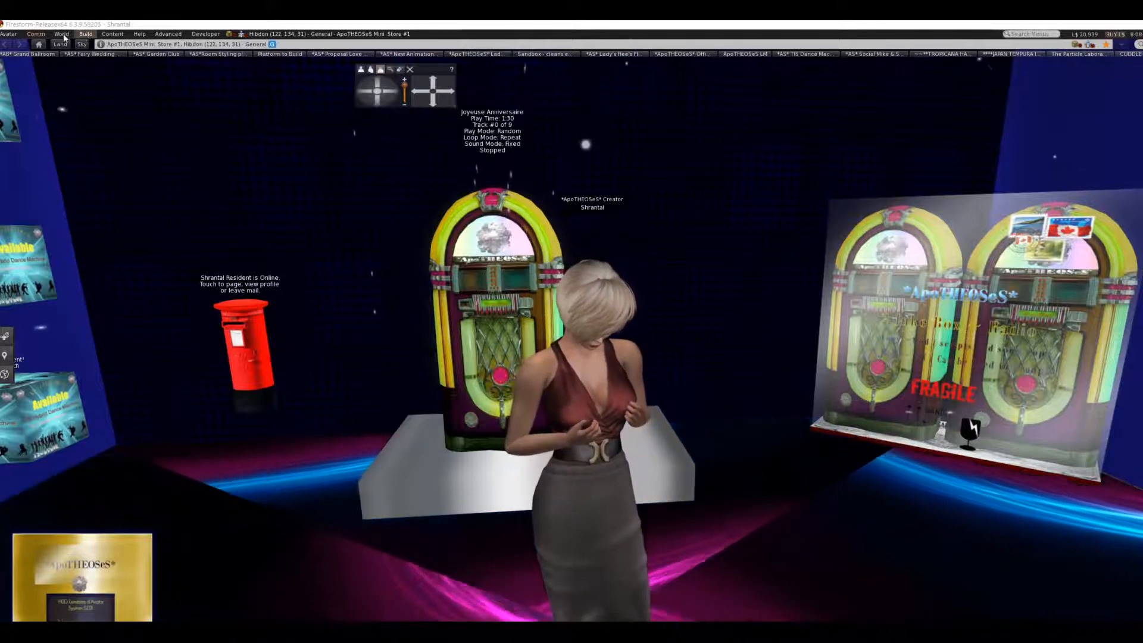
Switch to Firestorm and upload Nocturne.02.wav as a sound for L$10, keeping the name Nocturne.02.
click(86, 34)
mouse_move(109, 158)
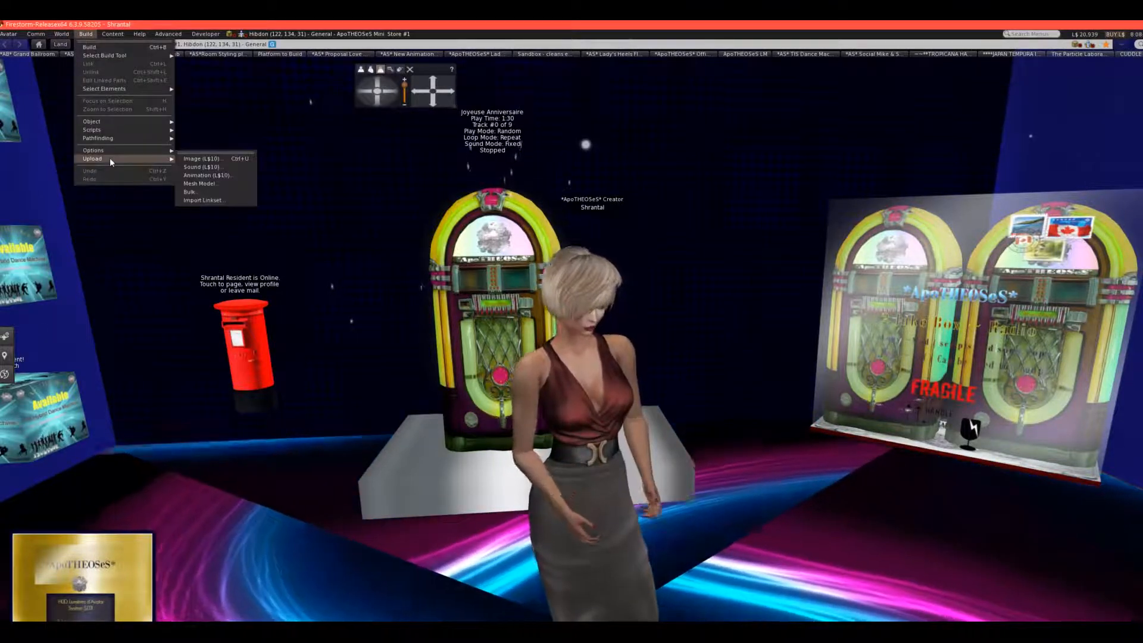
click(196, 168)
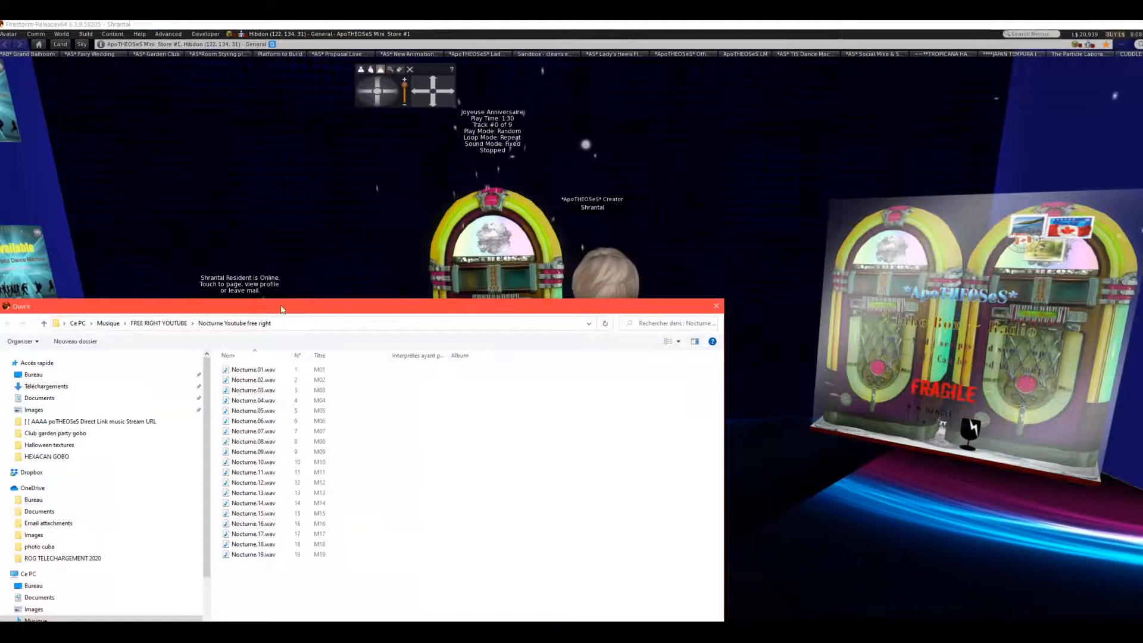
drag(281, 309, 476, 186)
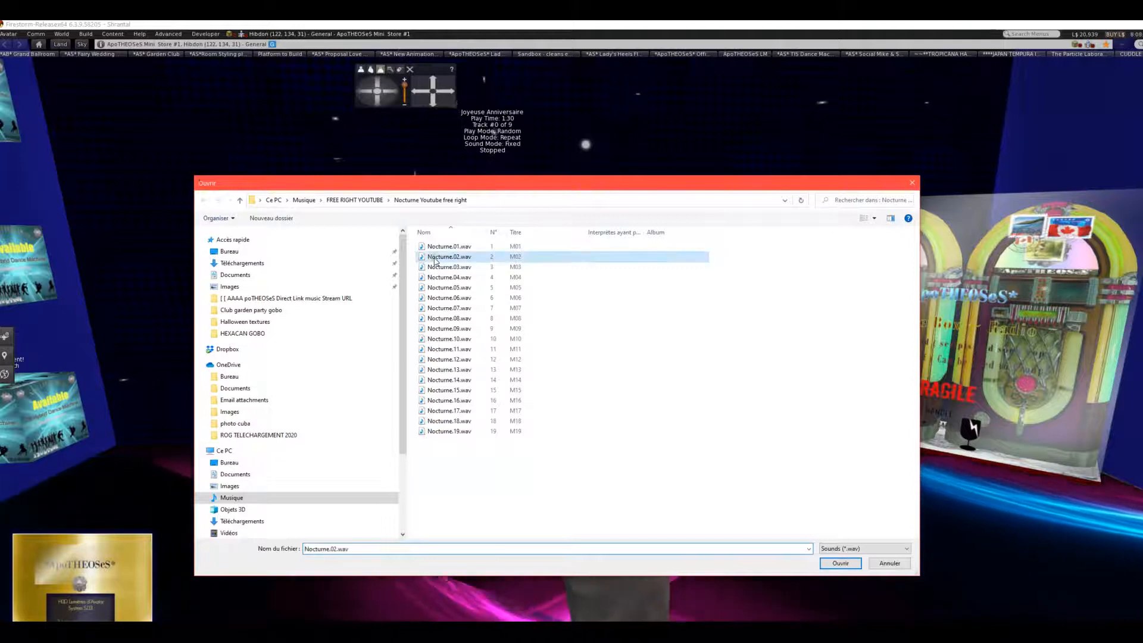
double_click(435, 261)
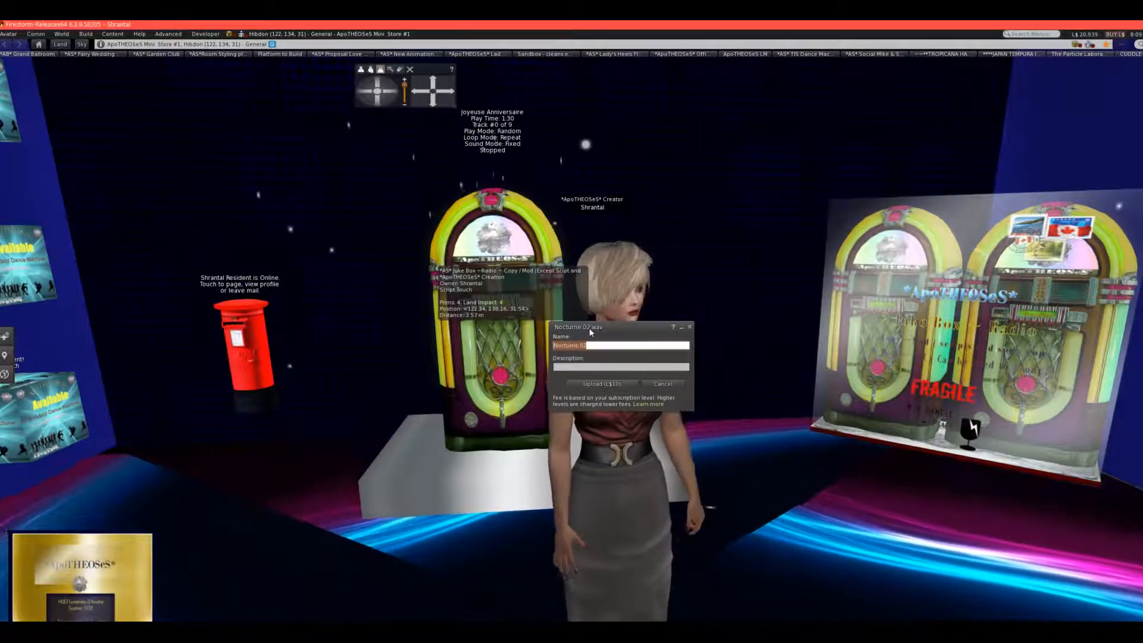
click(601, 383)
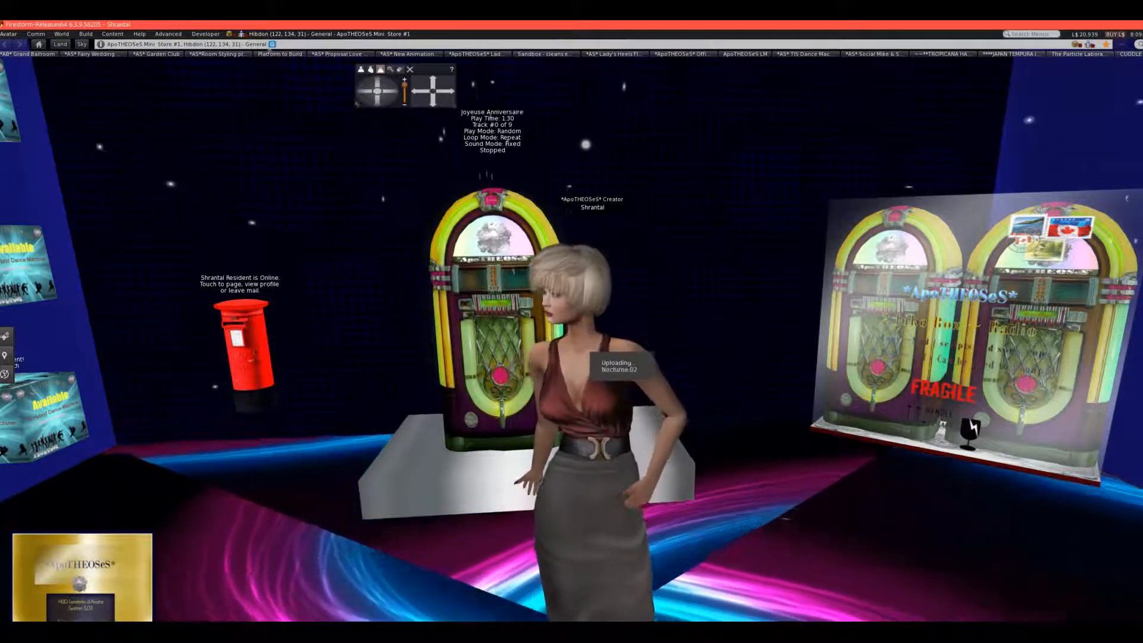
Upload Nocturne.03.wav as a sound for L$10, keeping the suggested name.
click(85, 34)
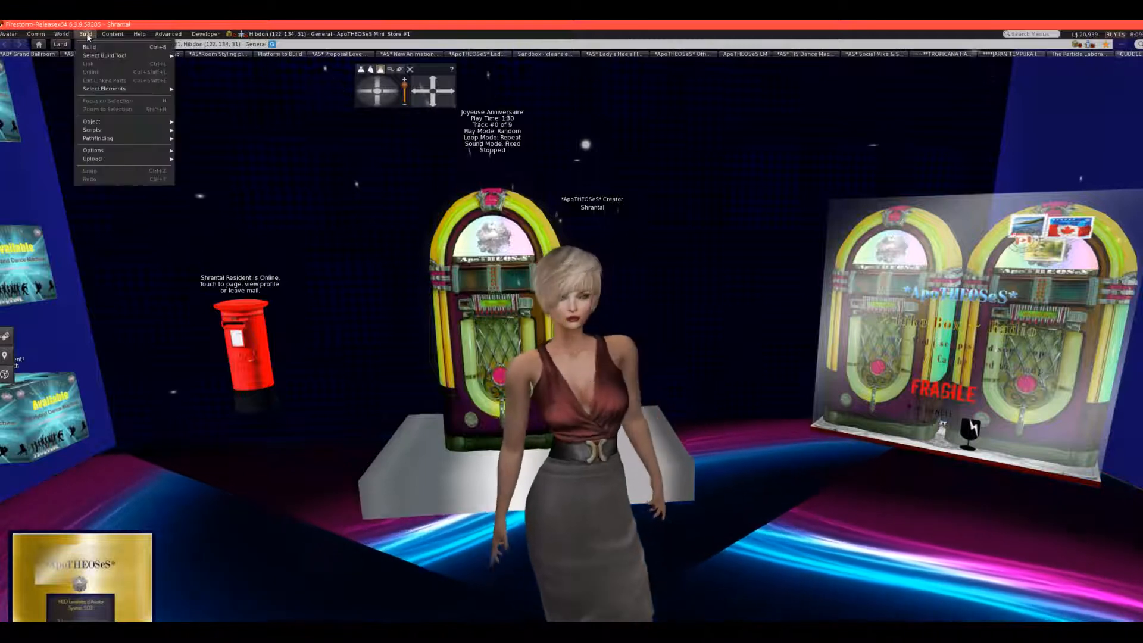
mouse_move(99, 158)
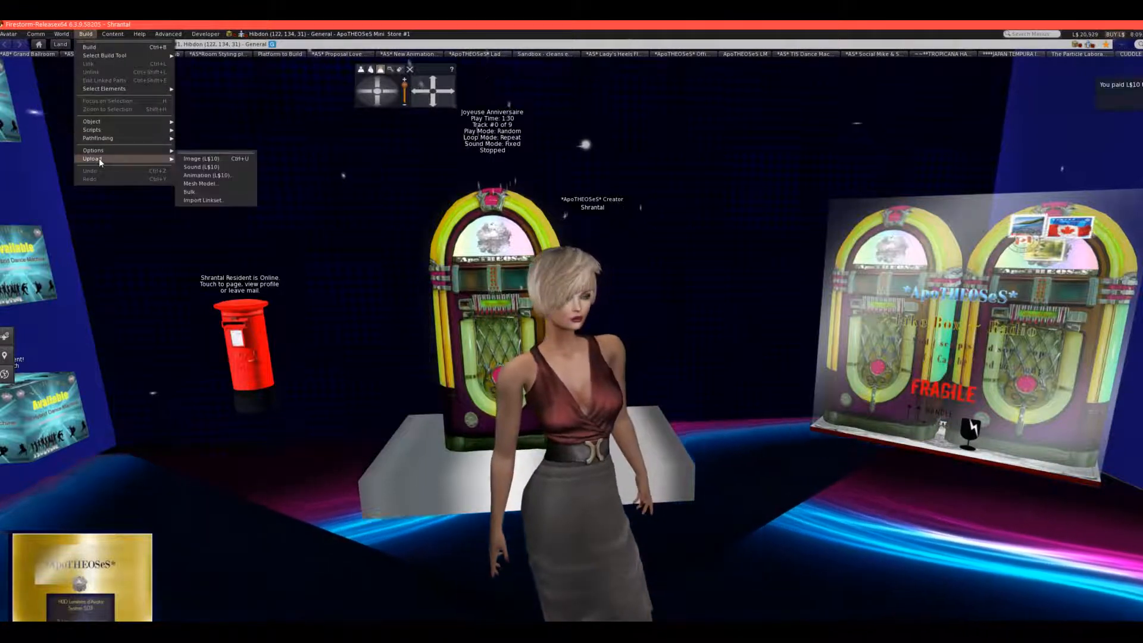
click(205, 166)
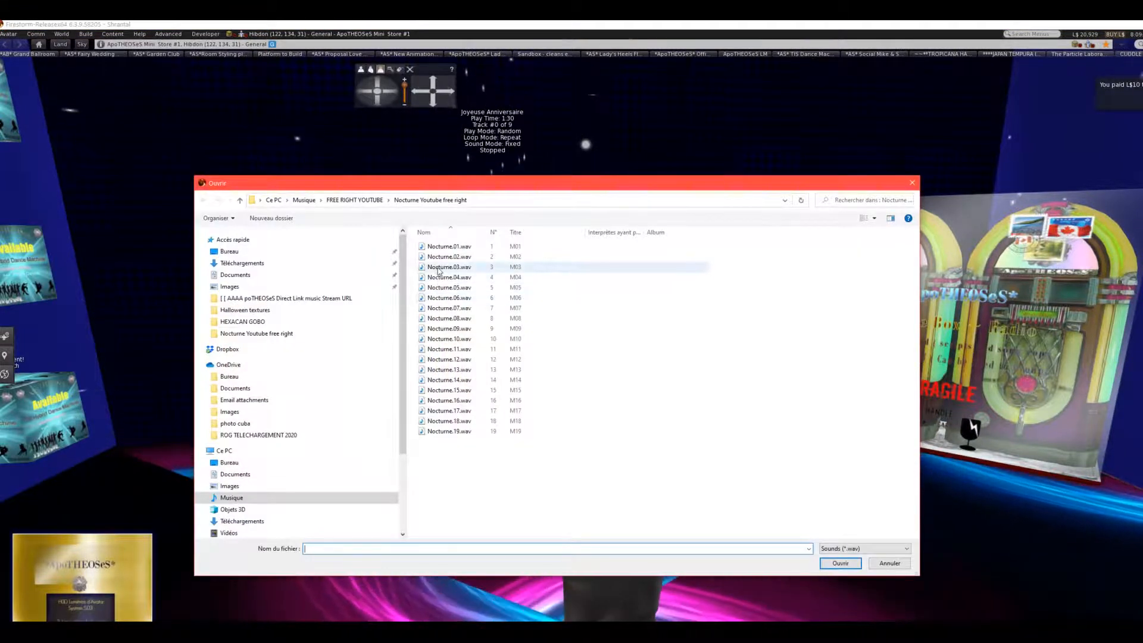
double_click(438, 268)
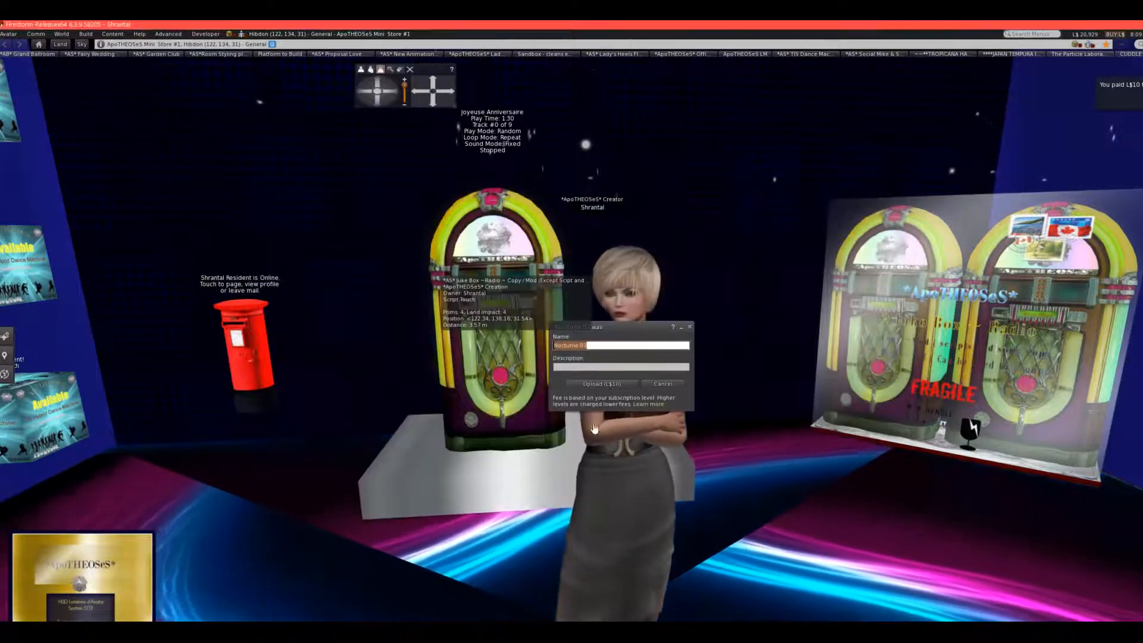
click(612, 382)
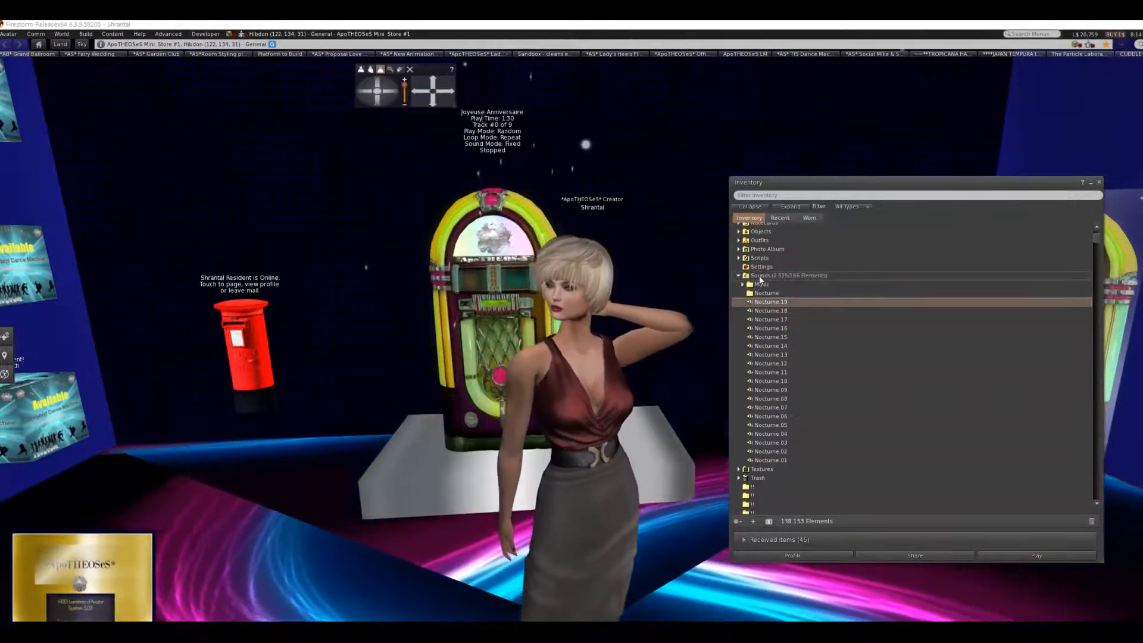
Create a new folder named Nocturne inside the inventory's Sounds folder.
right_click(759, 276)
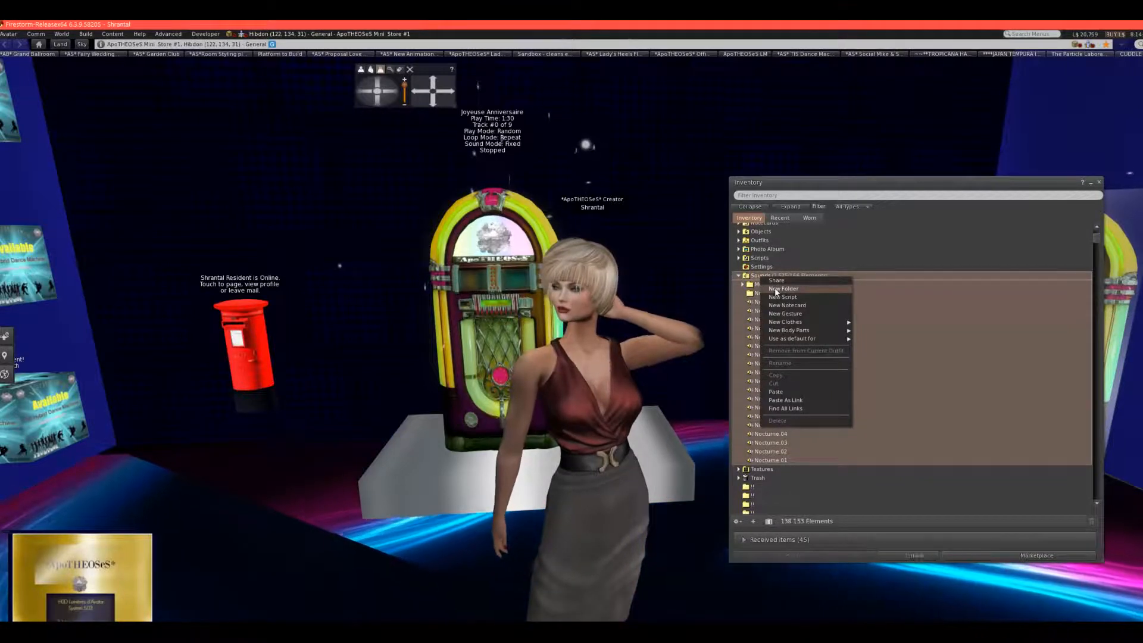
click(776, 289)
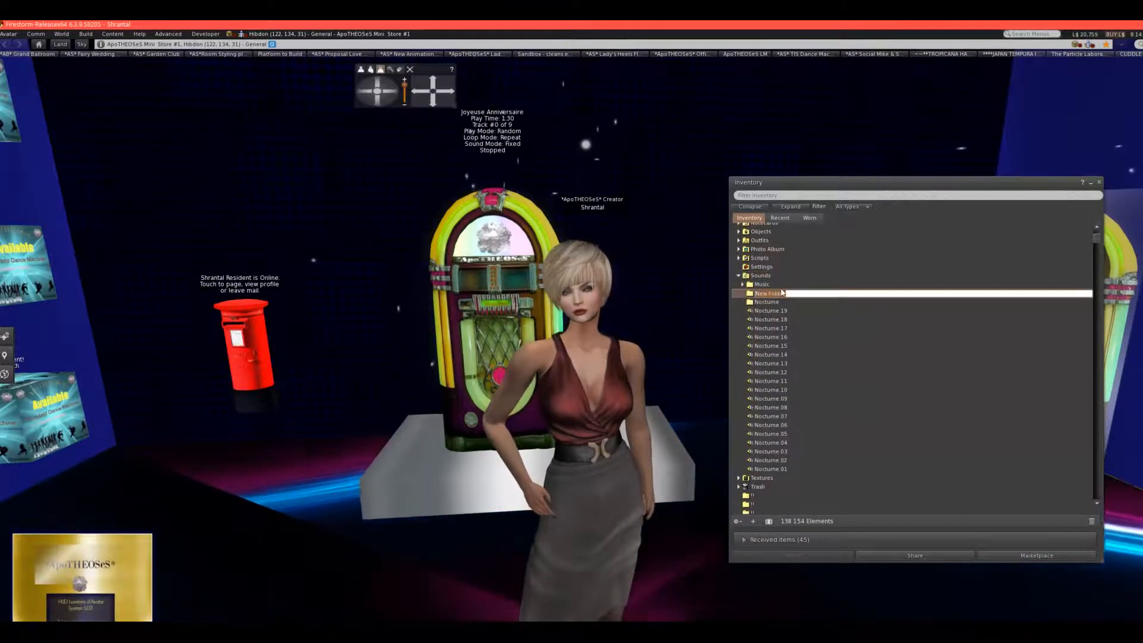
text(N)
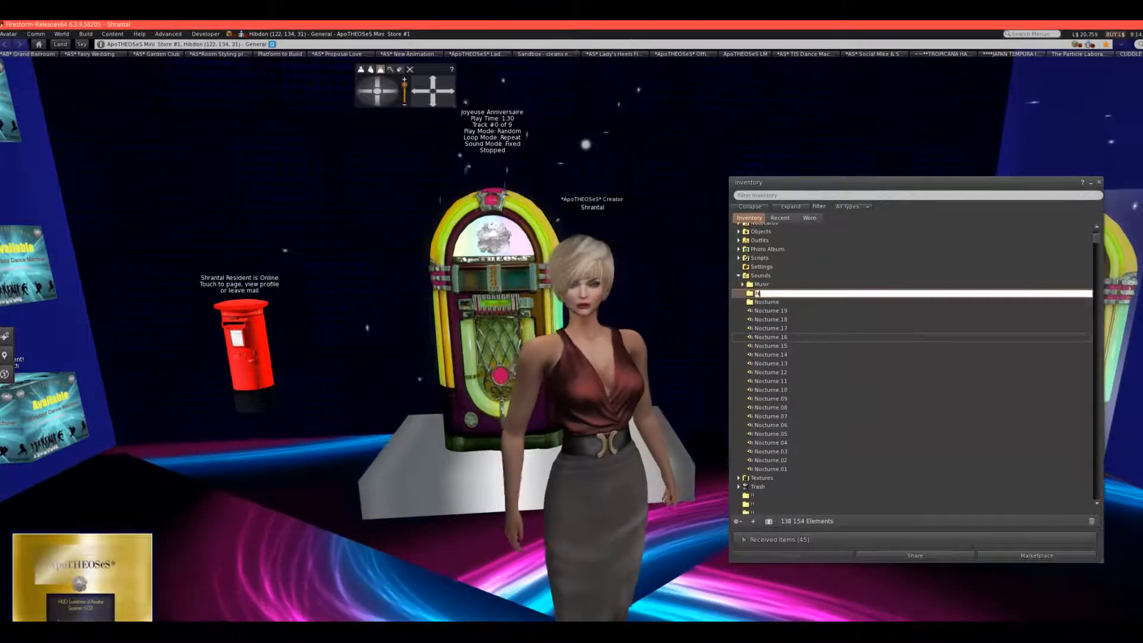
text(octurne)
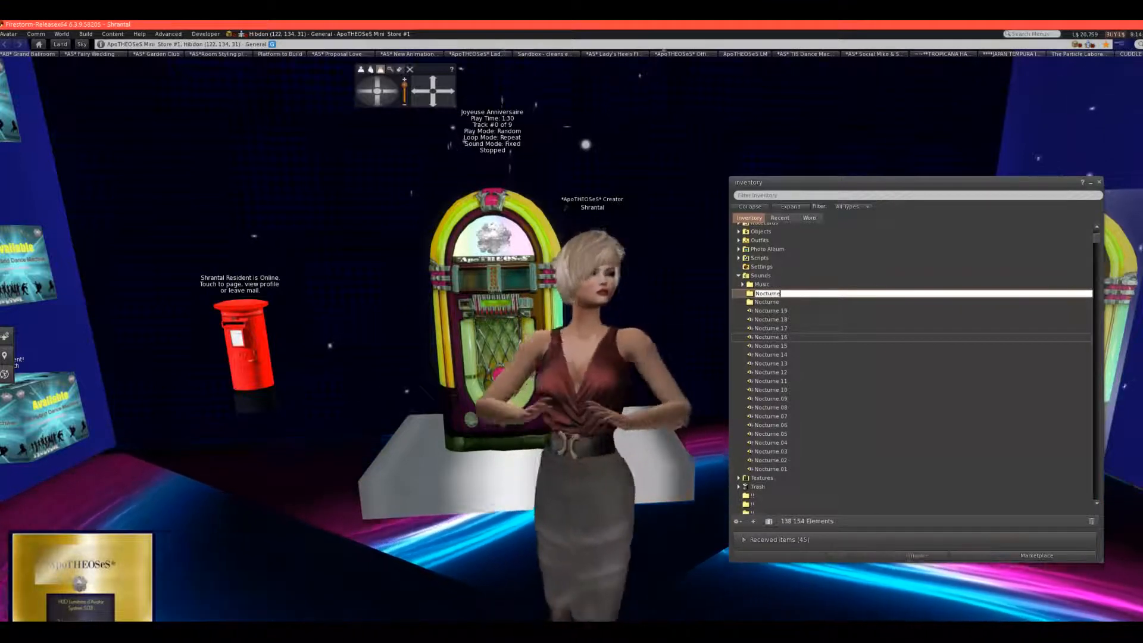
click(951, 373)
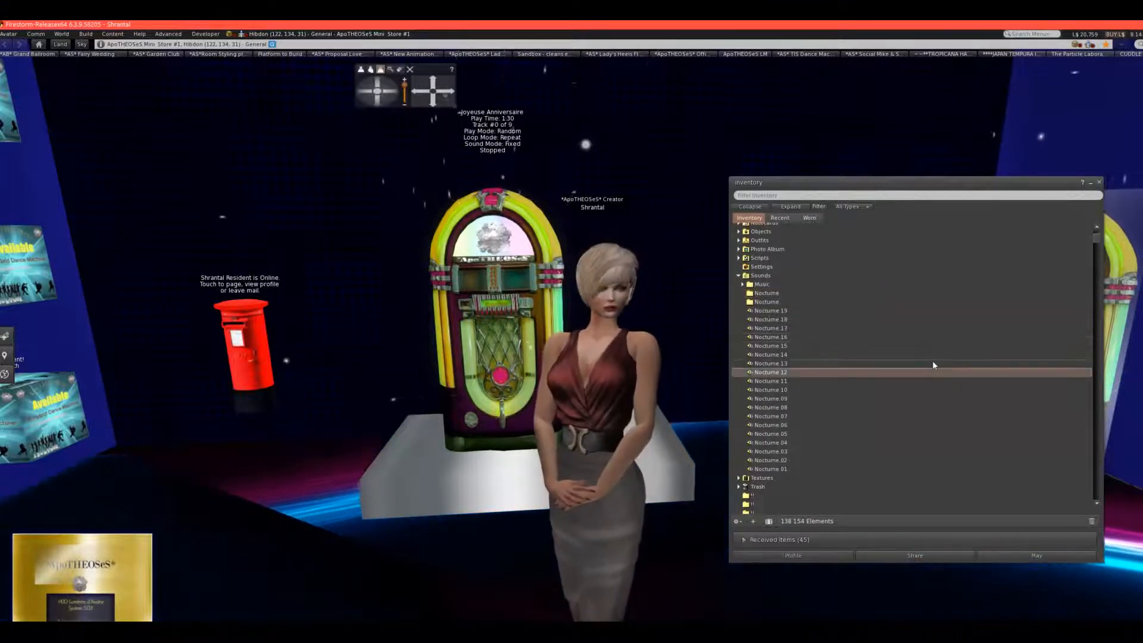
Move the sounds Nocturne.01 through Nocturne.19 by cutting and pasting them into the upper Nocturne folder.
click(777, 310)
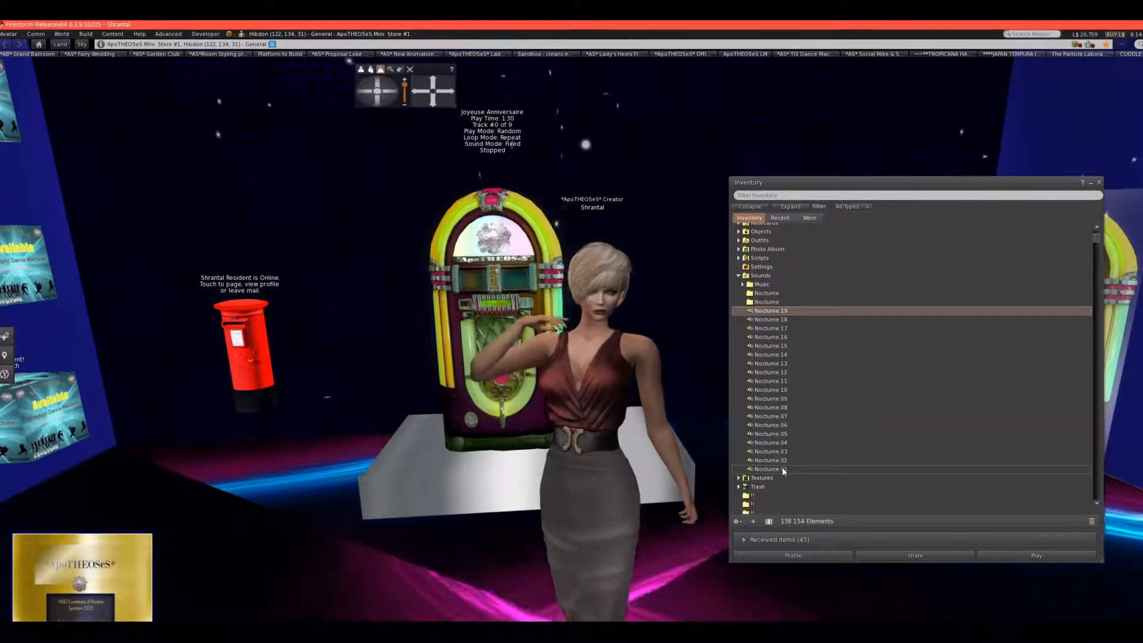
shift+click(782, 468)
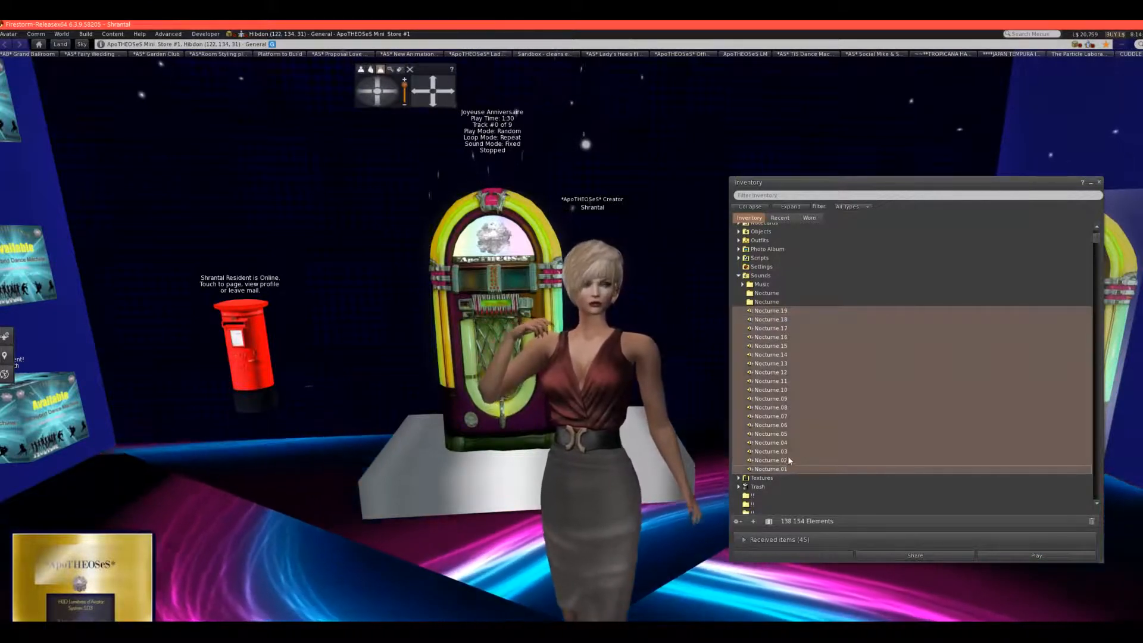
right_click(765, 387)
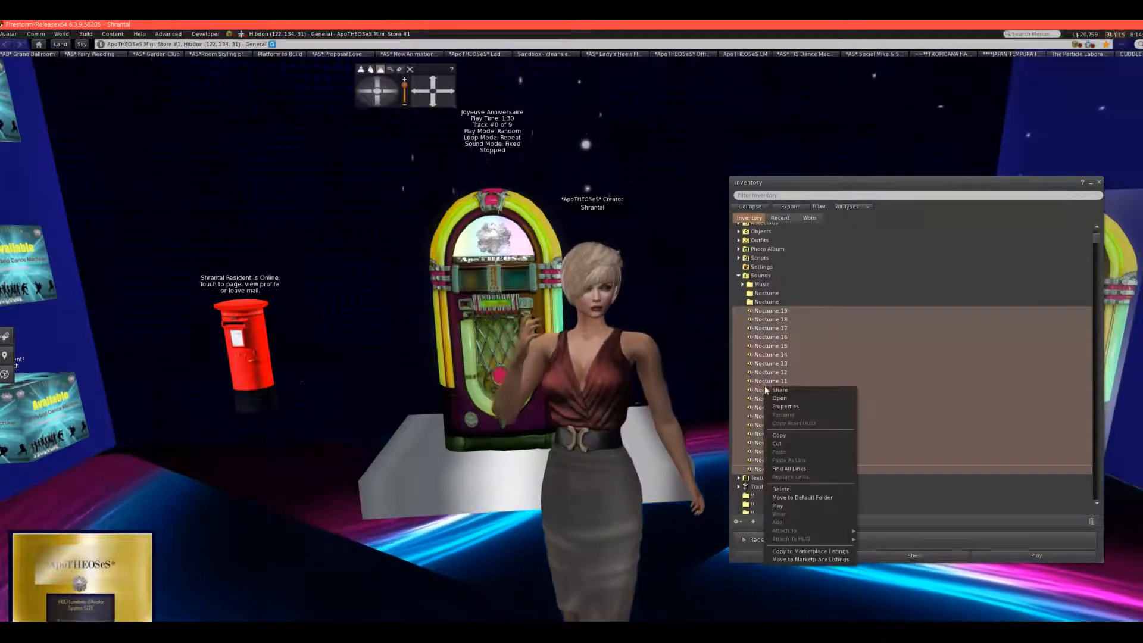
click(780, 443)
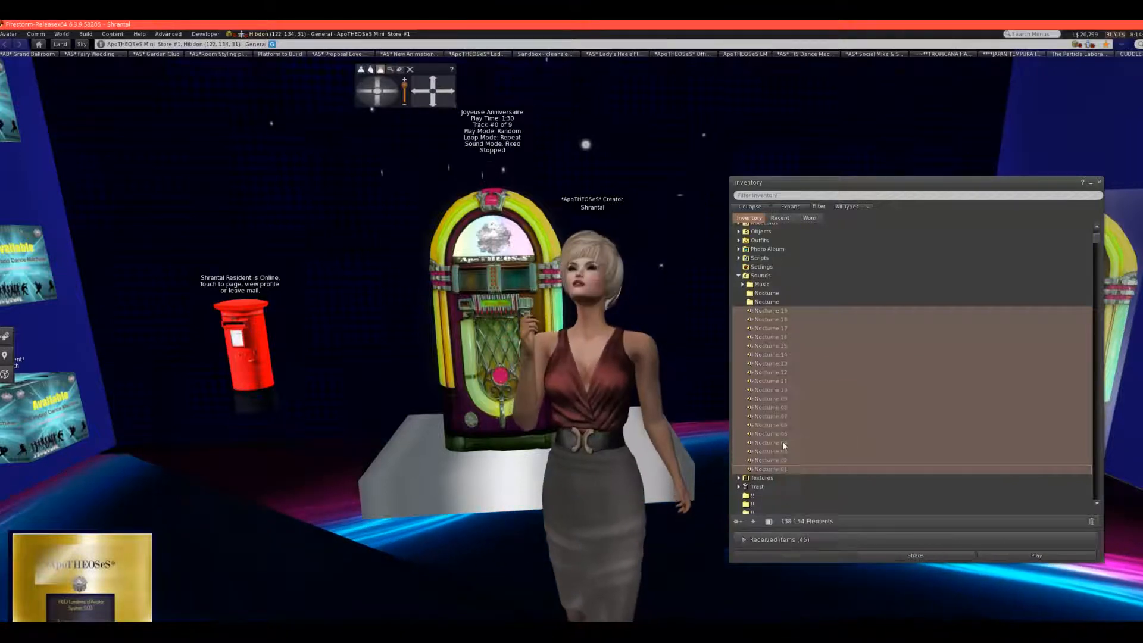
click(760, 293)
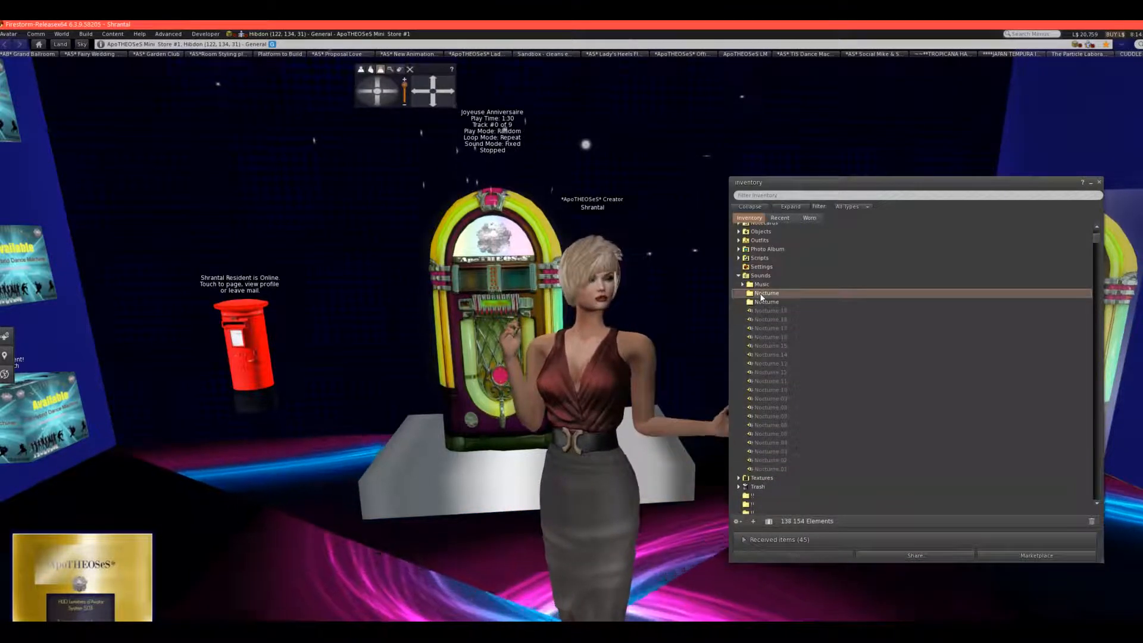
right_click(761, 294)
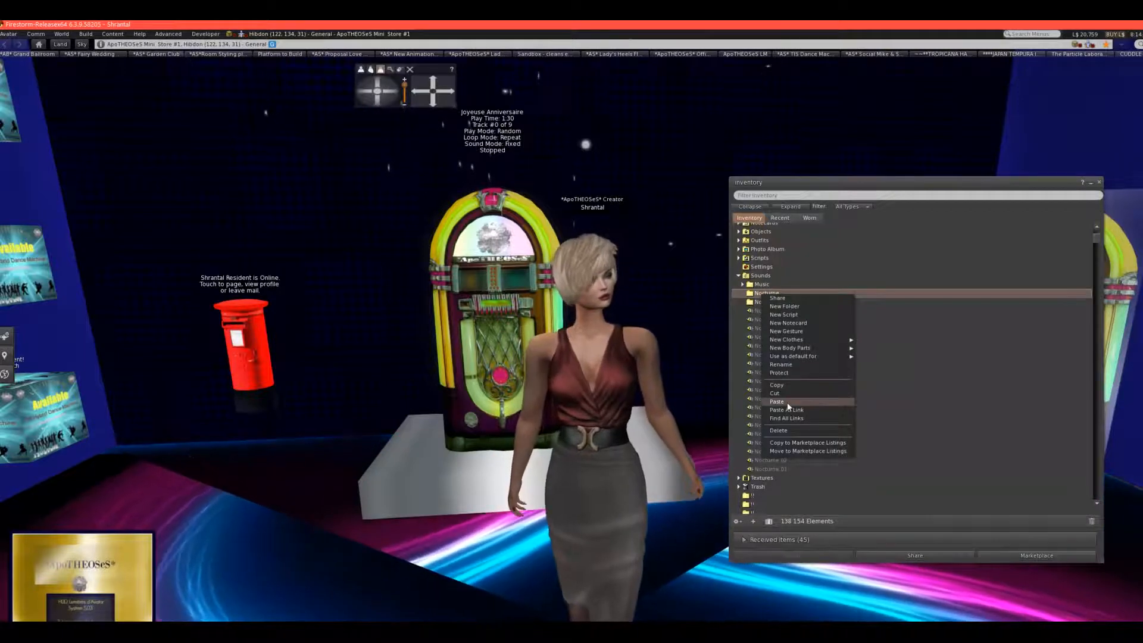
click(776, 401)
Delete the empty duplicate Nocturne folder and expand the remaining one to show its sounds.
click(755, 303)
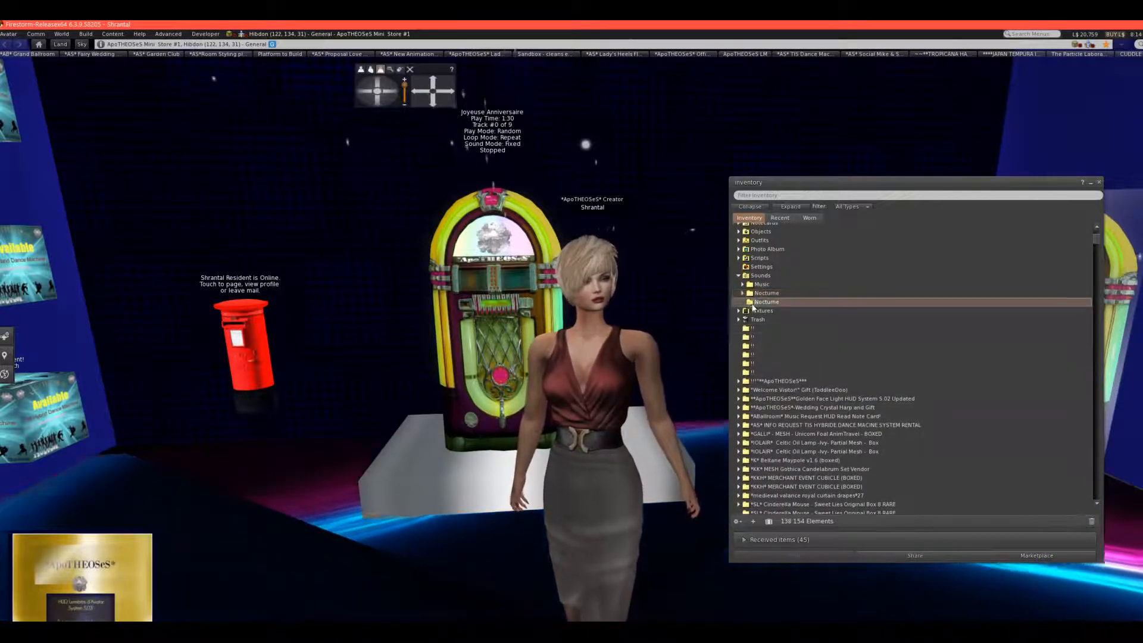
right_click(757, 302)
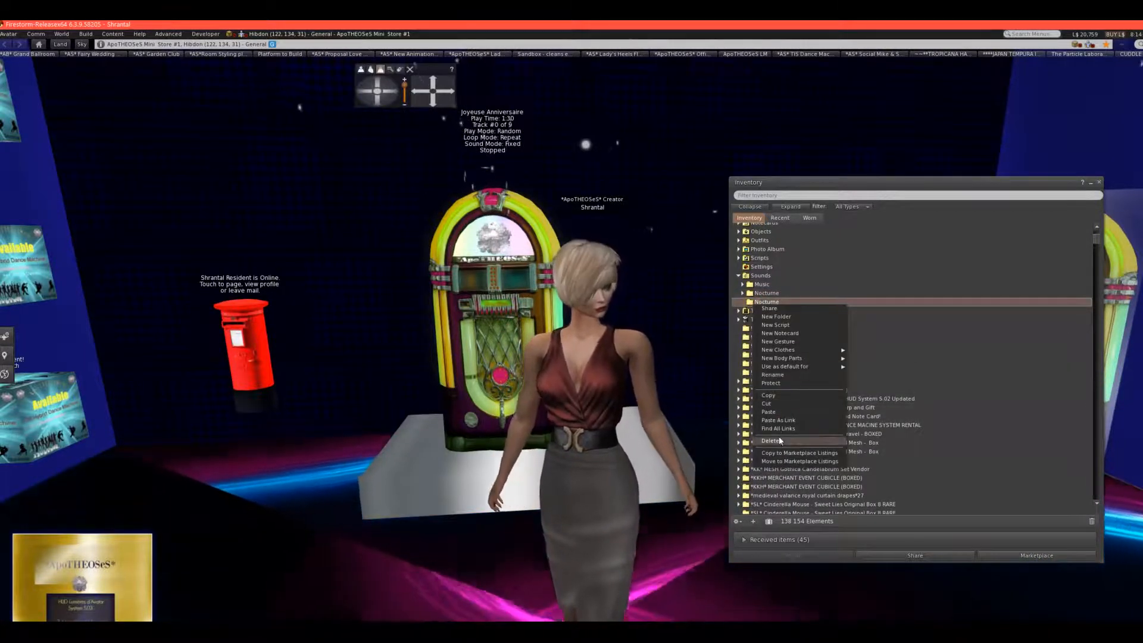
click(780, 439)
double_click(755, 295)
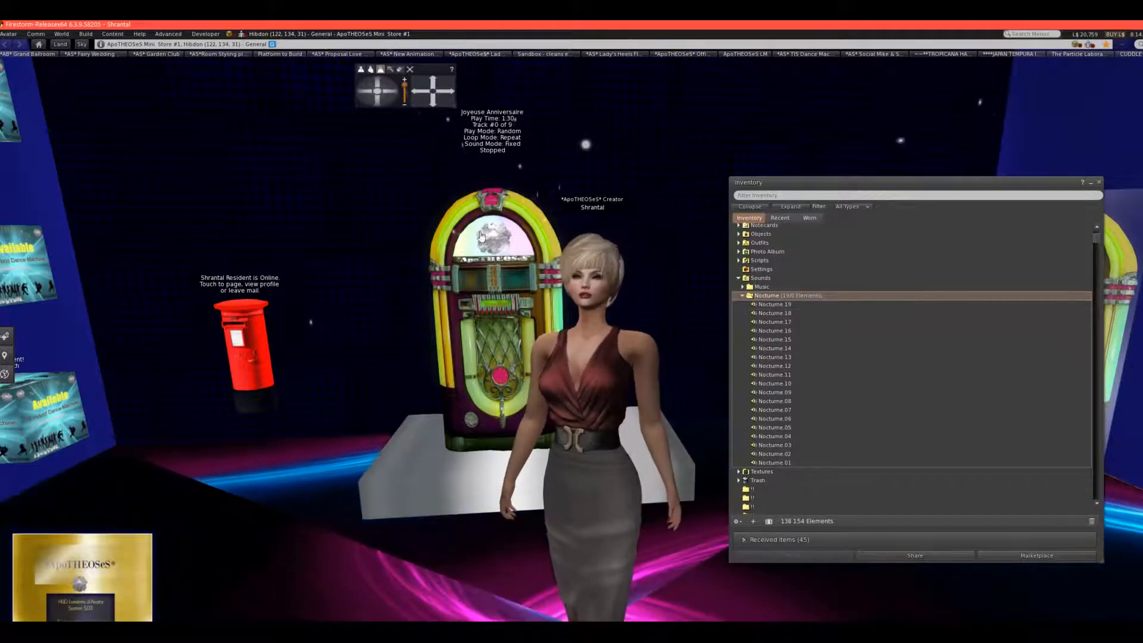
Open the jukebox's own option dialog, review its song and playback settings, and close it.
click(435, 82)
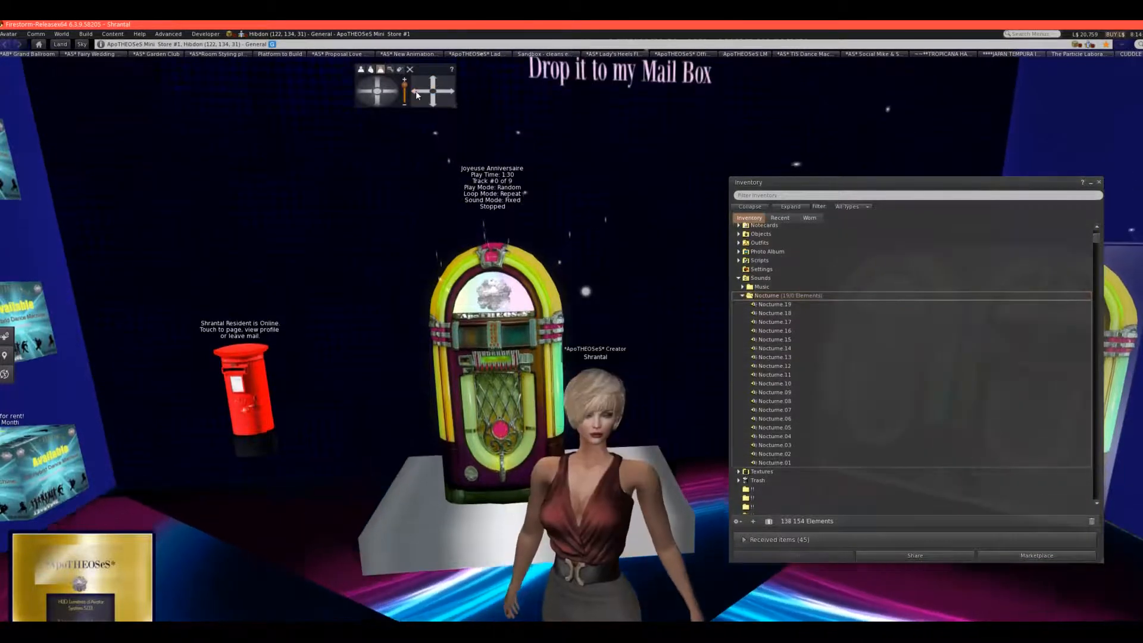
click(416, 91)
click(366, 92)
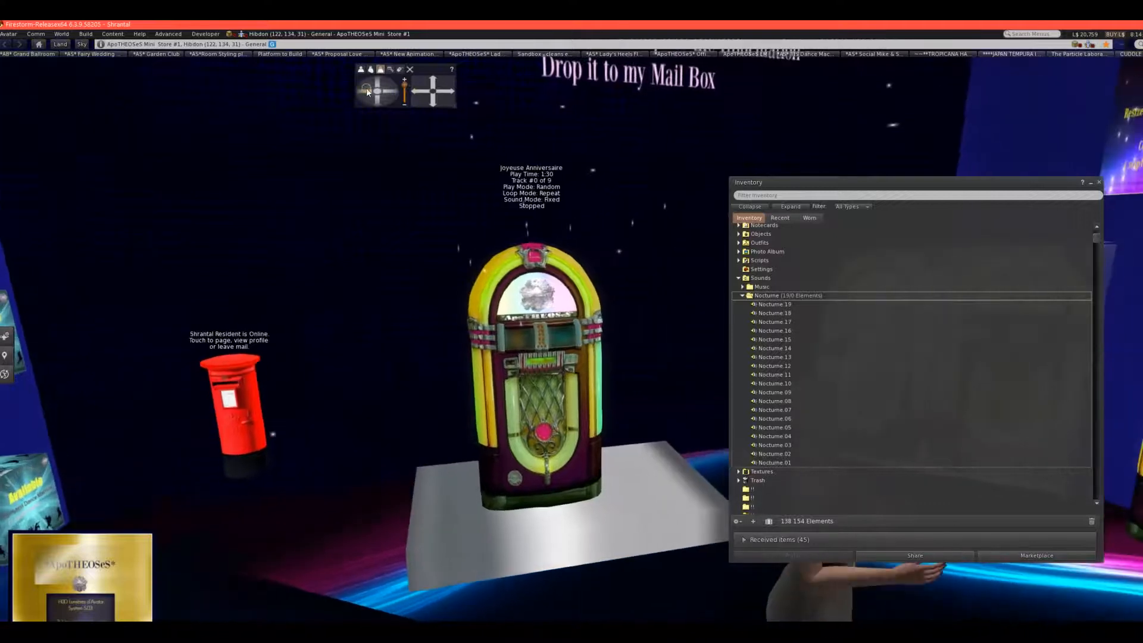
click(450, 91)
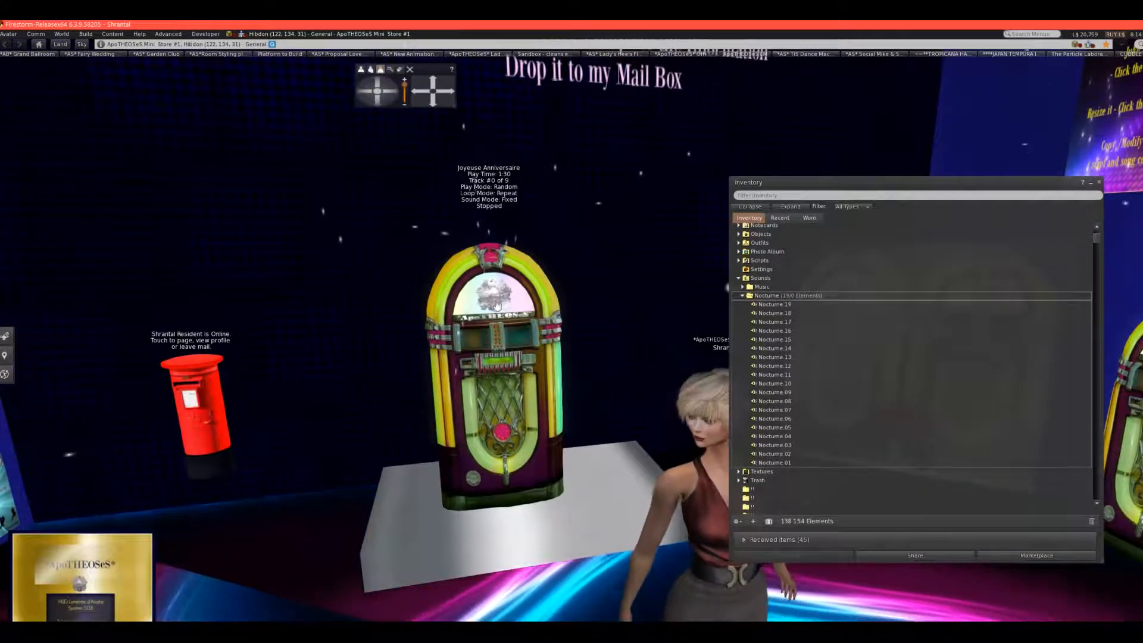
mouse_move(507, 302)
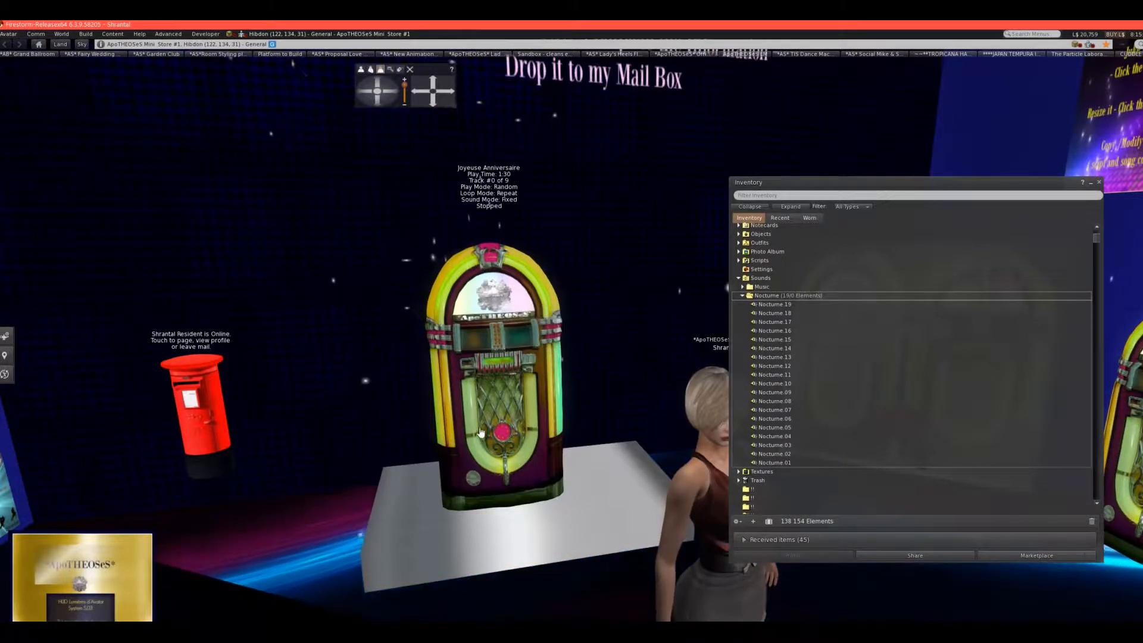
click(501, 412)
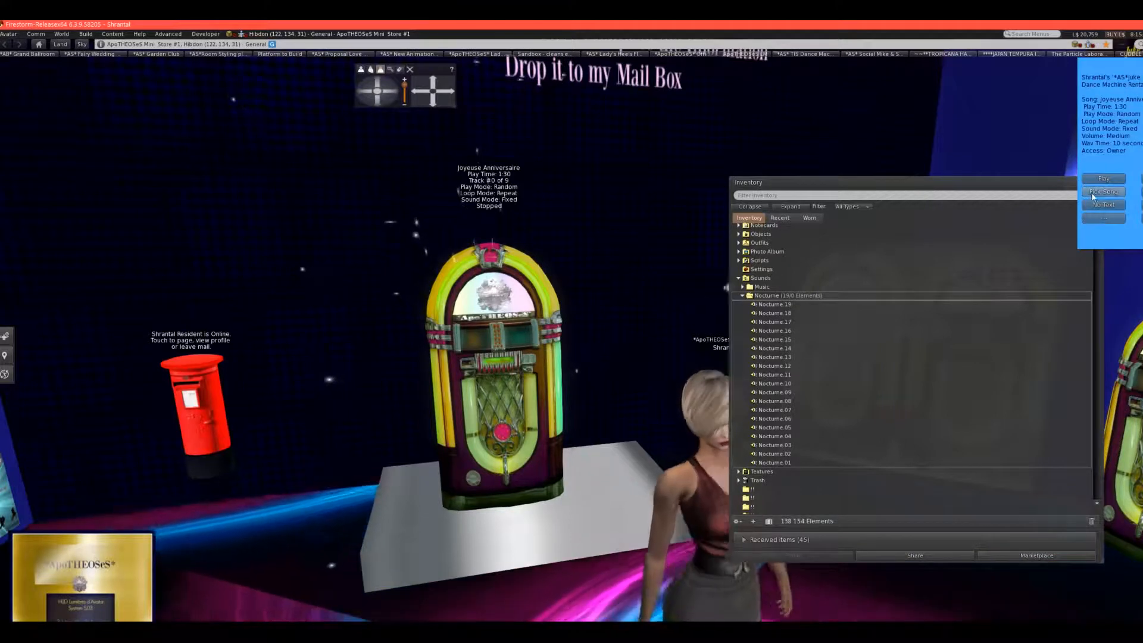
drag(1103, 70, 939, 105)
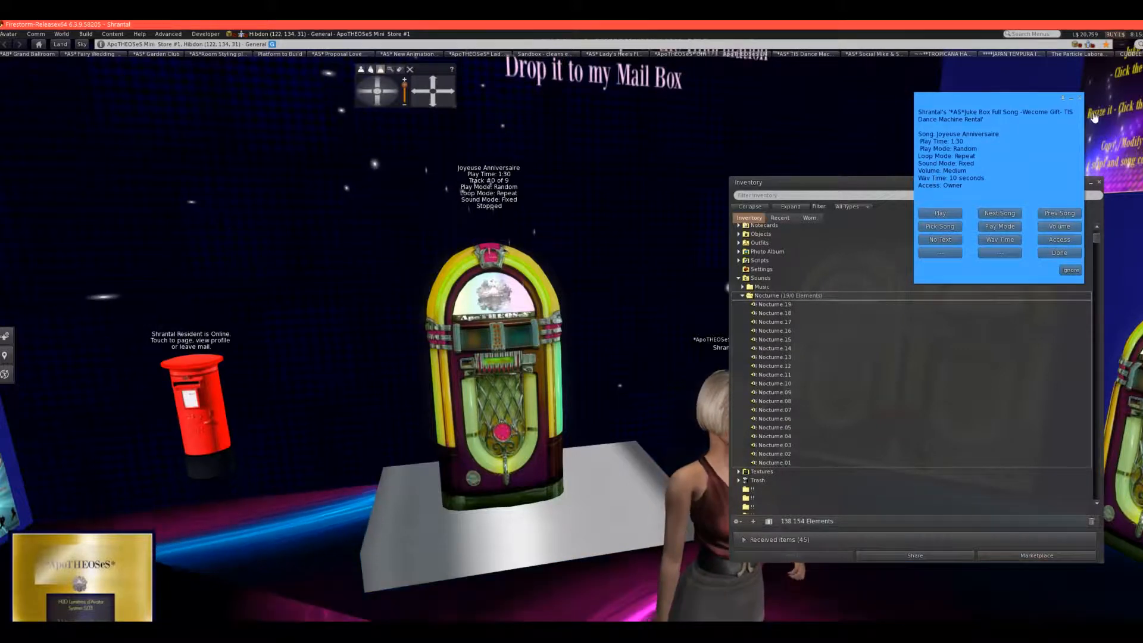
click(1079, 99)
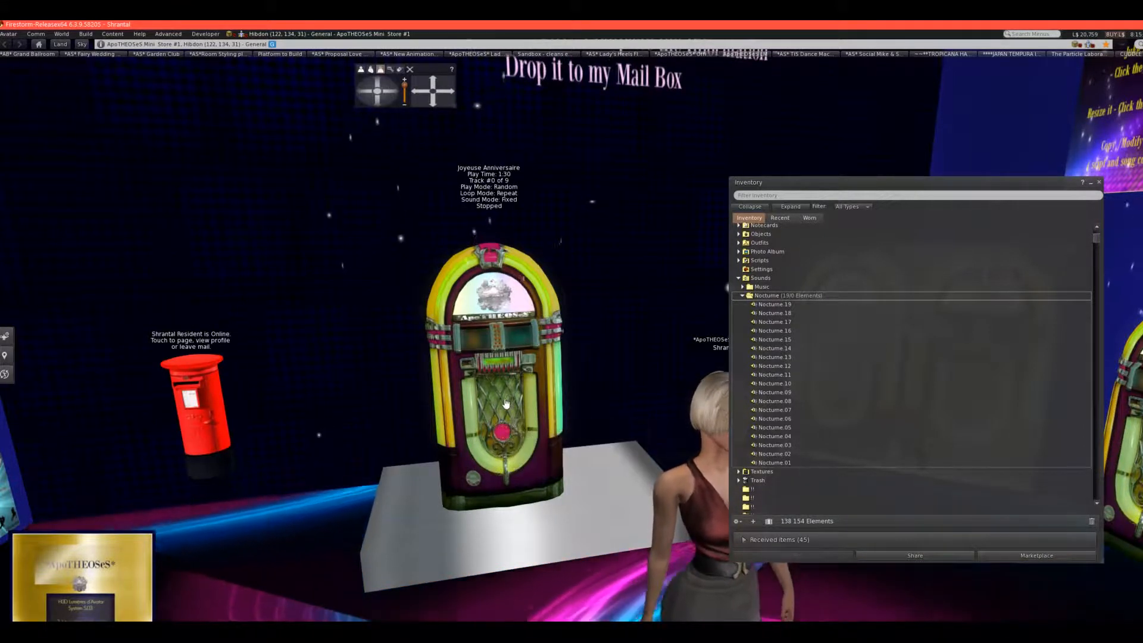
Edit the jukebox with Edit linked enabled and select the linked front part whose contents hold the songs and the musicBox script.
right_click(506, 404)
click(524, 423)
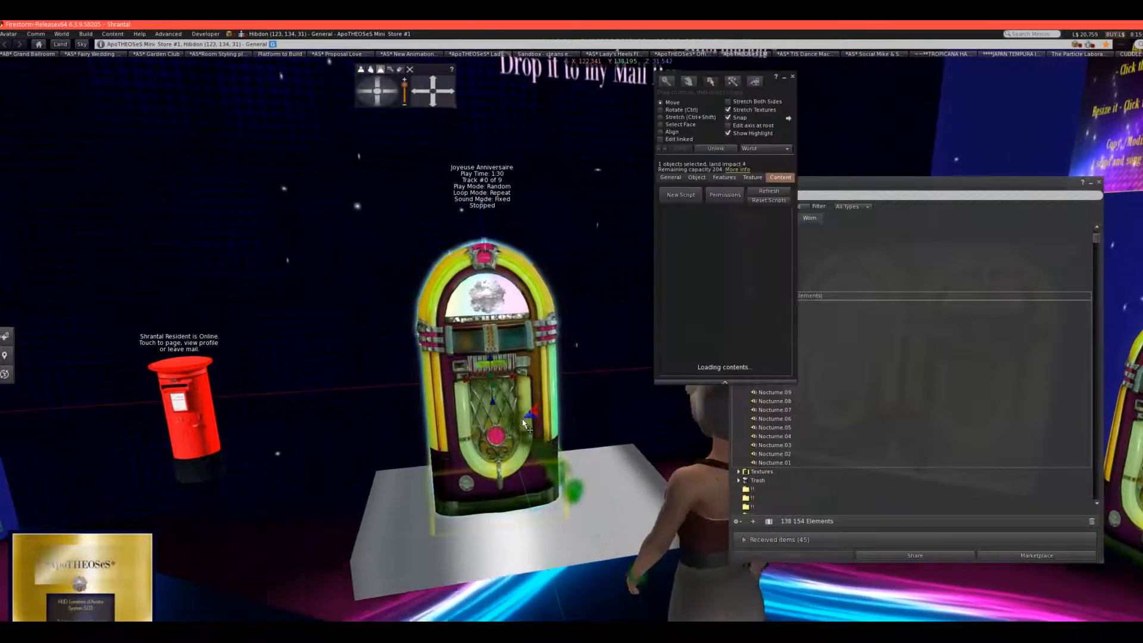
drag(786, 143, 675, 203)
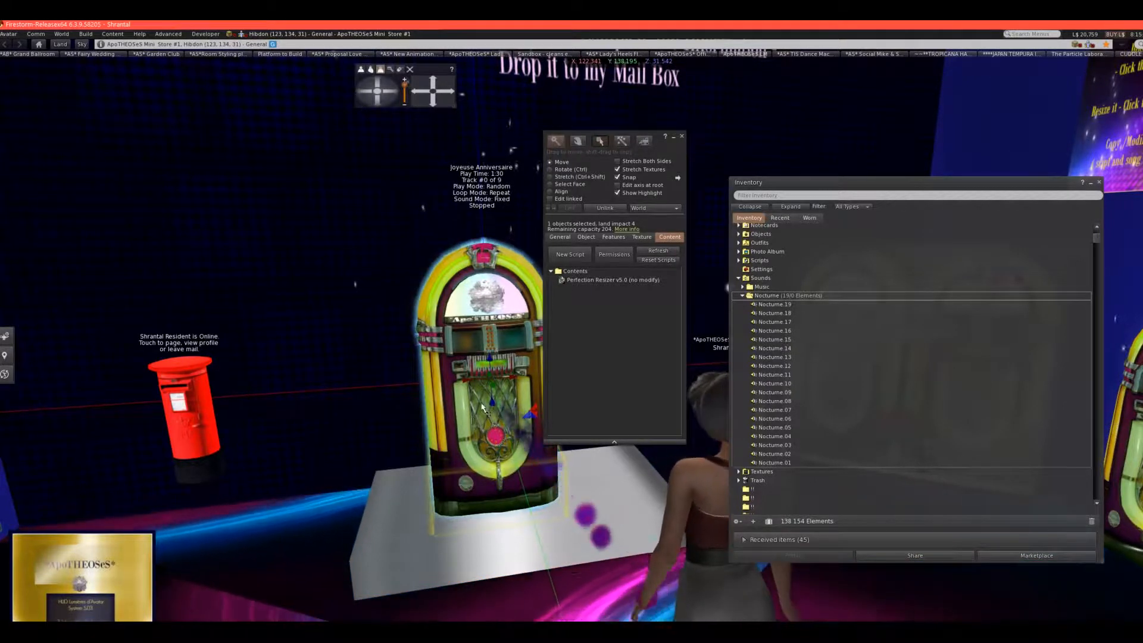
click(549, 199)
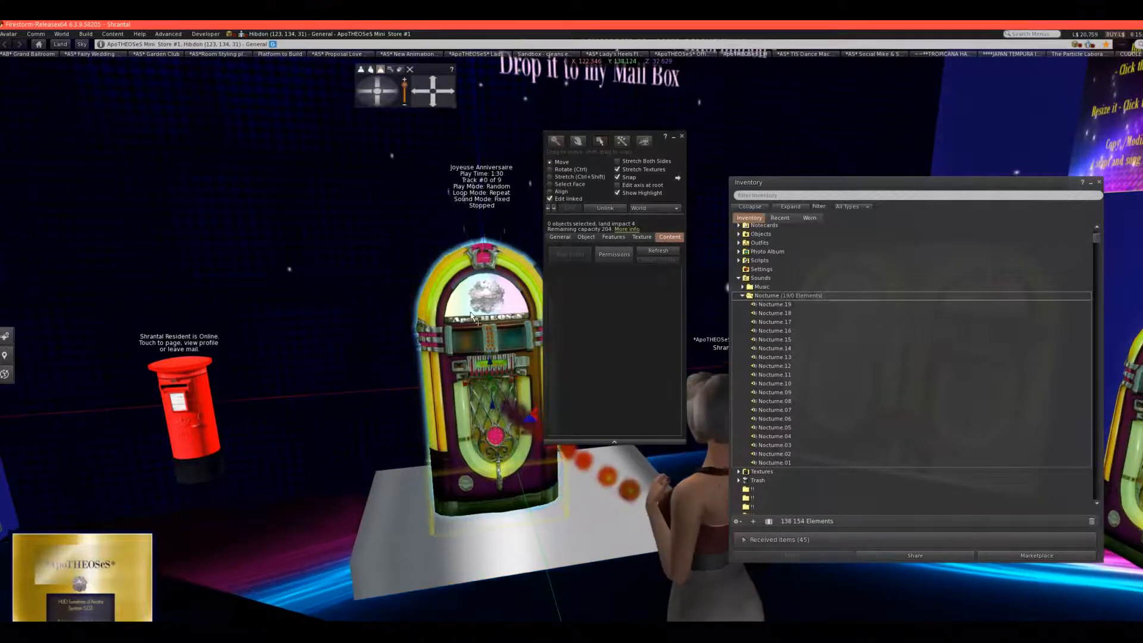
click(481, 420)
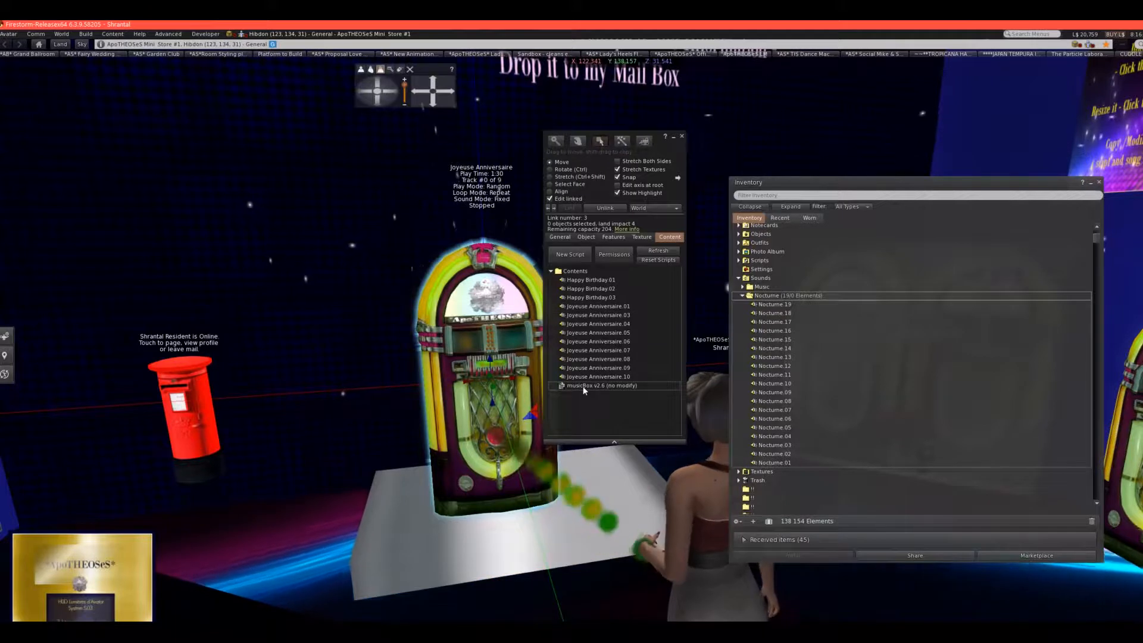
Add the sounds Nocturne.01 through Nocturne.19 from the inventory to the contents of the jukebox's linked part and check the list.
click(766, 305)
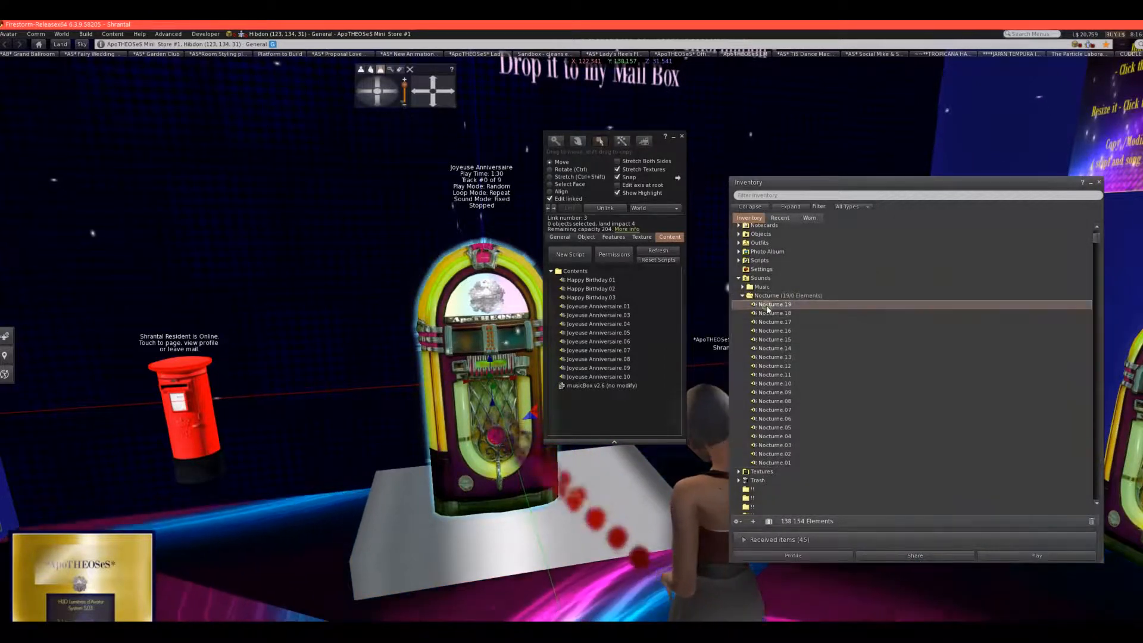
shift+click(777, 462)
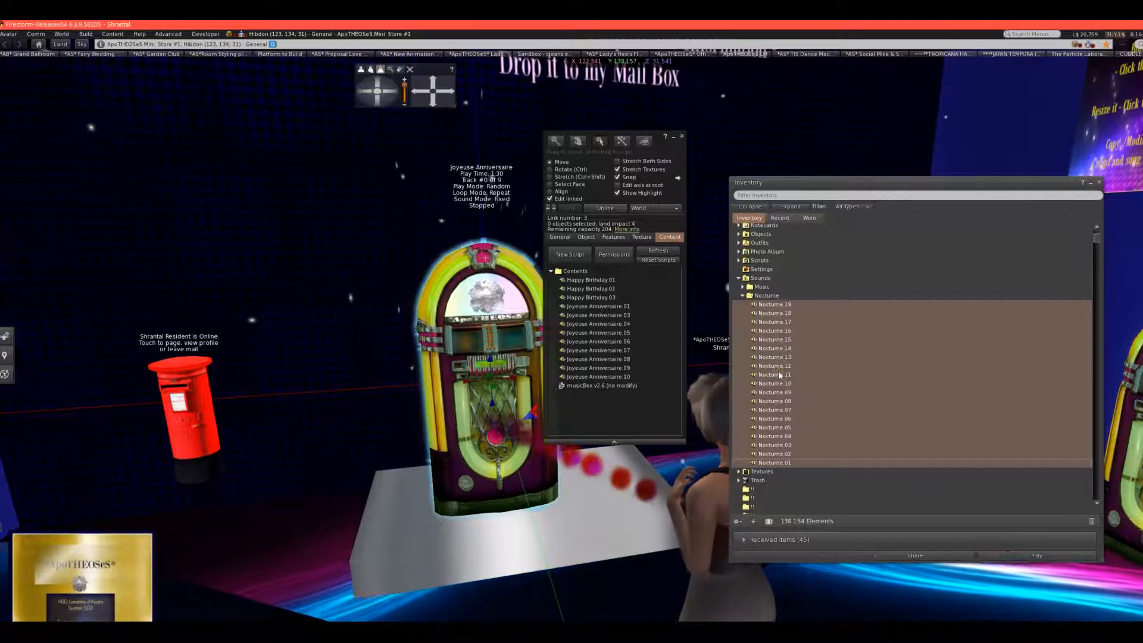
drag(778, 372, 631, 397)
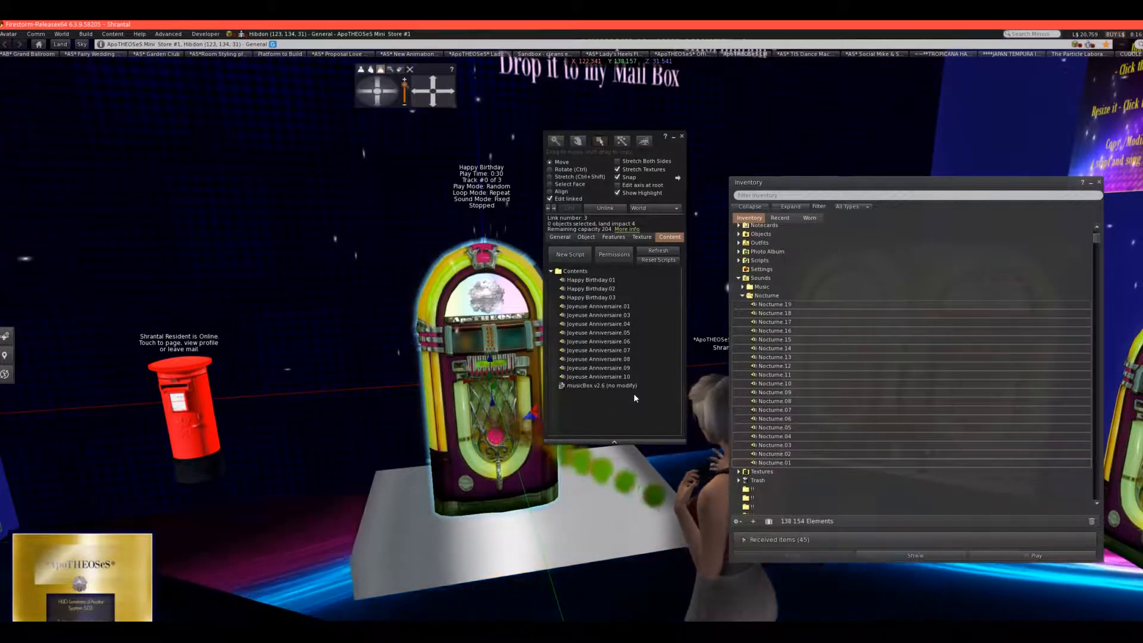
scroll(619, 382, down, 3)
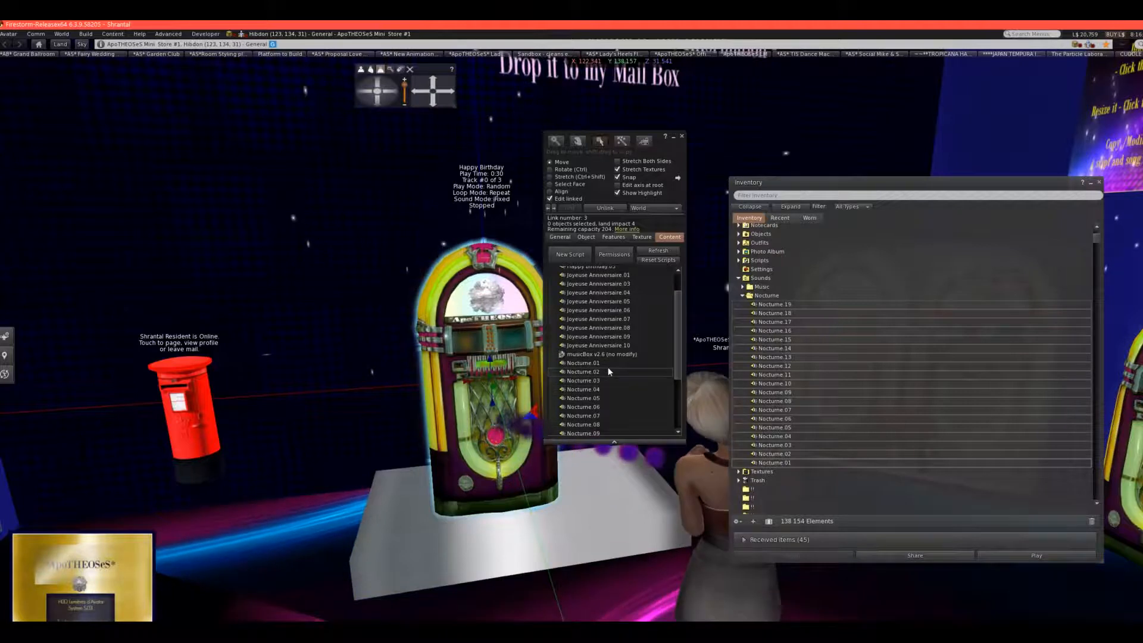
scroll(608, 380, down, 1)
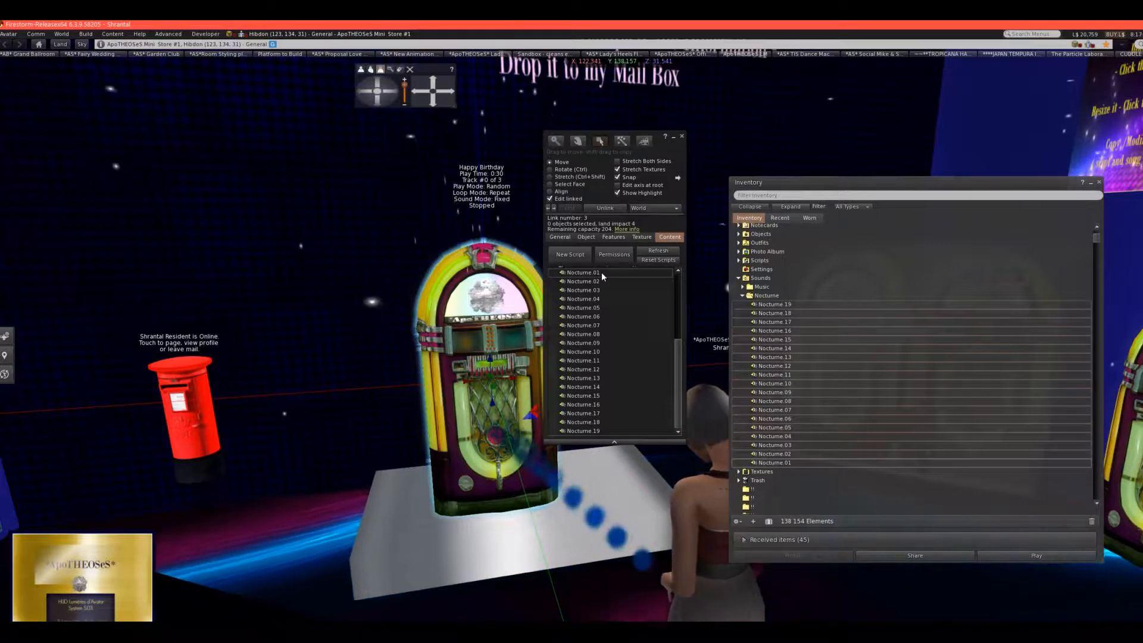
Finish editing the jukebox, move the inventory out of the way, and pick the song Nocturne from the jukebox's menu.
click(683, 137)
drag(769, 185, 822, 489)
click(490, 418)
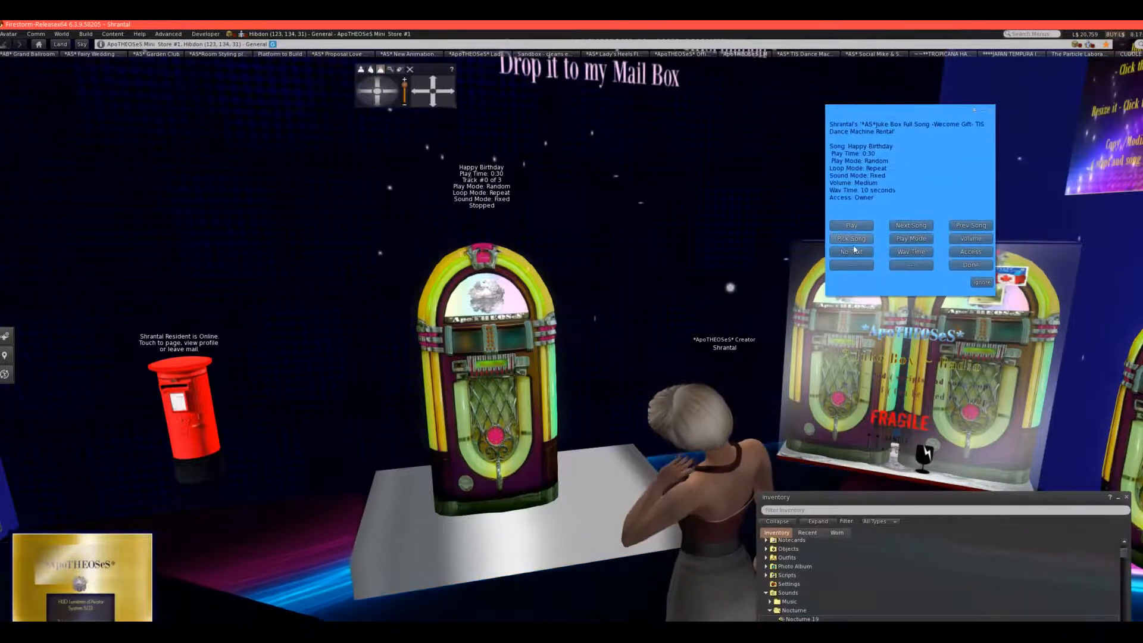
click(848, 238)
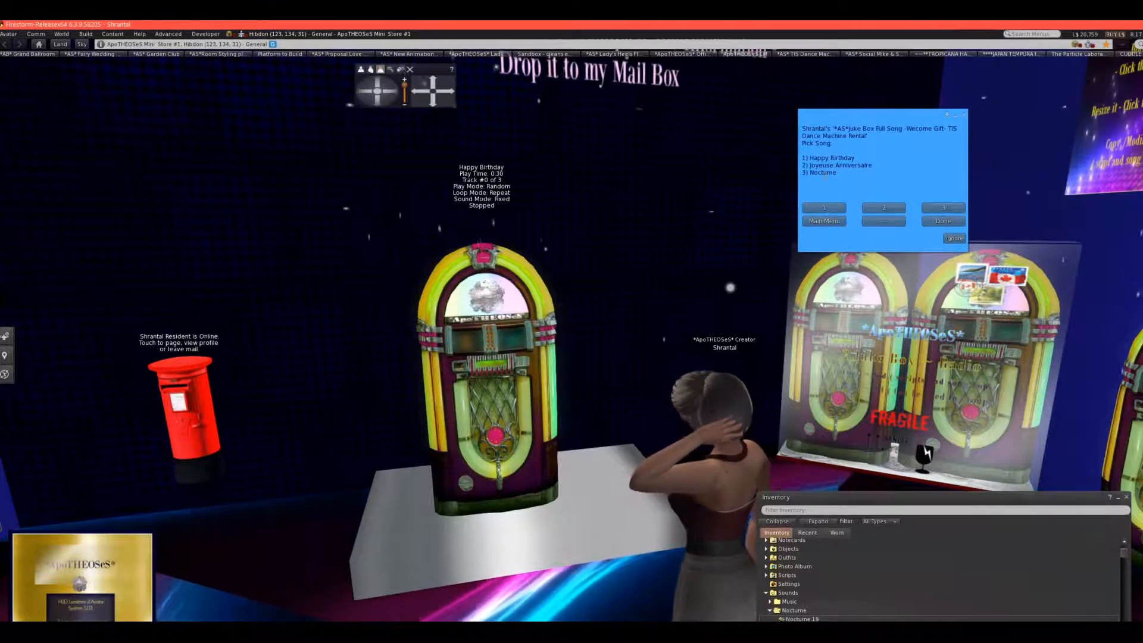
click(938, 208)
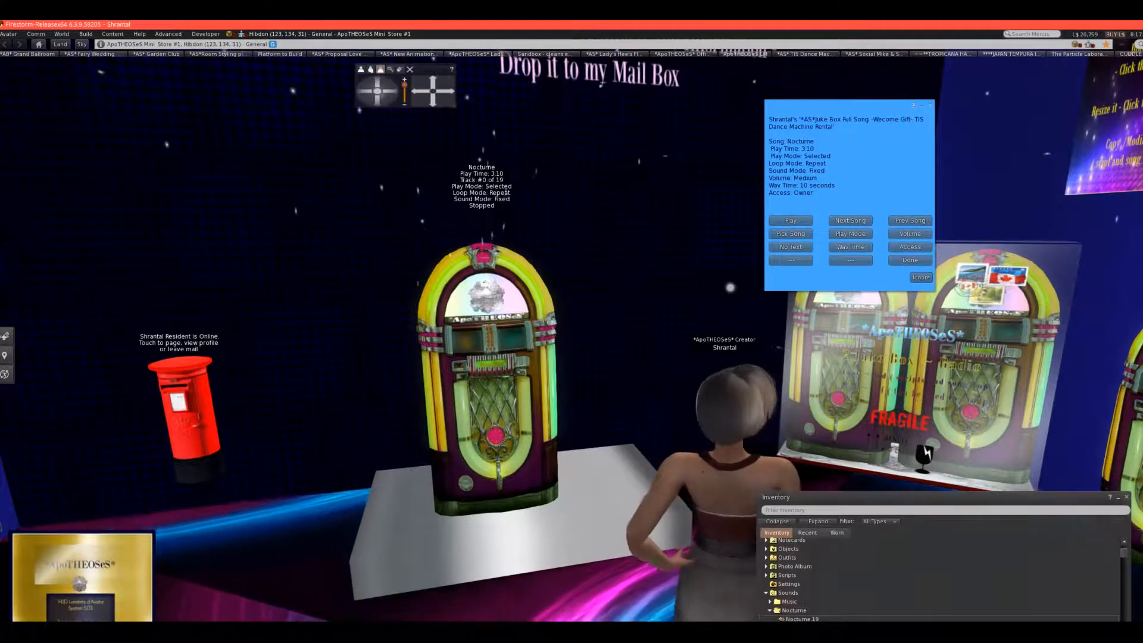
Check the jukebox's Wav Time setting and return to its main menu.
click(844, 248)
drag(1095, 66, 807, 128)
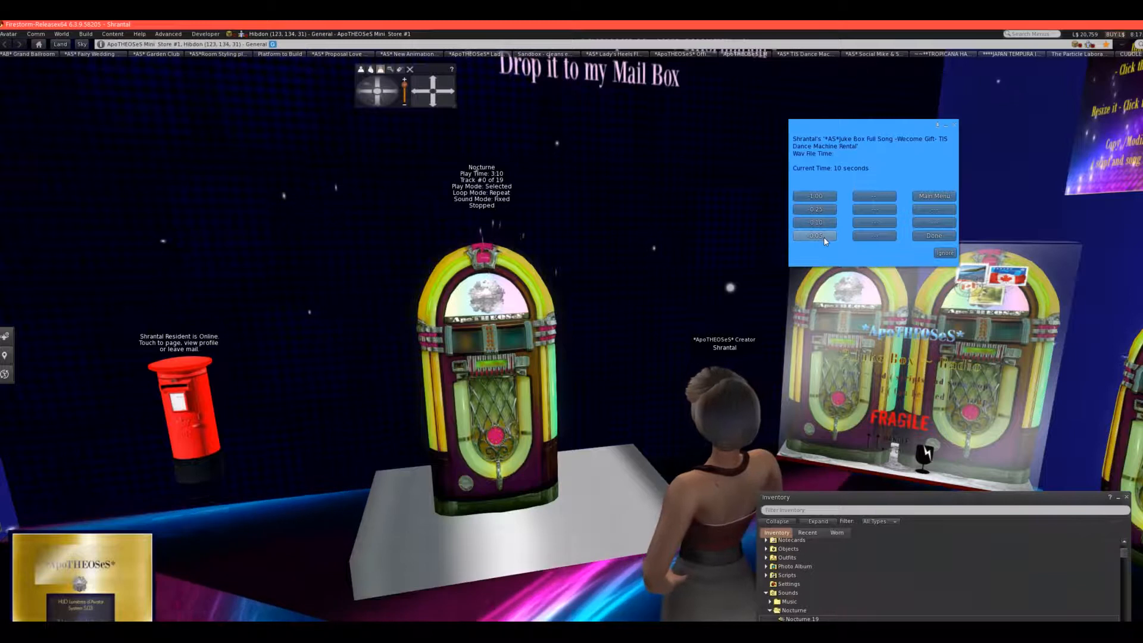
click(921, 197)
drag(1099, 70, 785, 121)
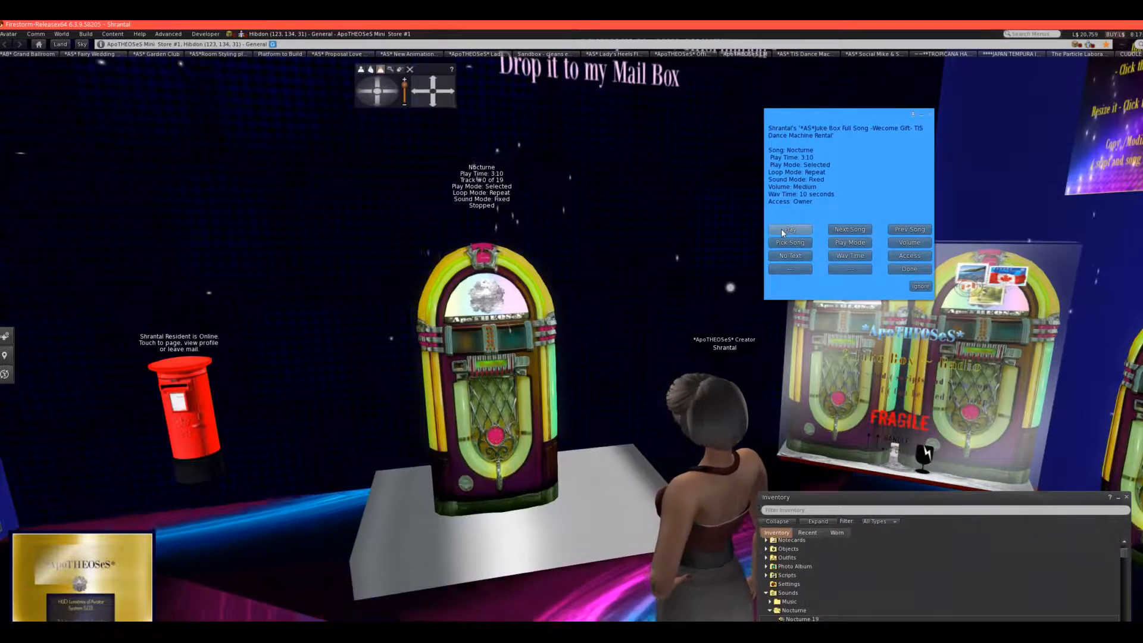
Play Nocturne on the jukebox as a test, stop playback, and minimize the jukebox menu.
click(781, 228)
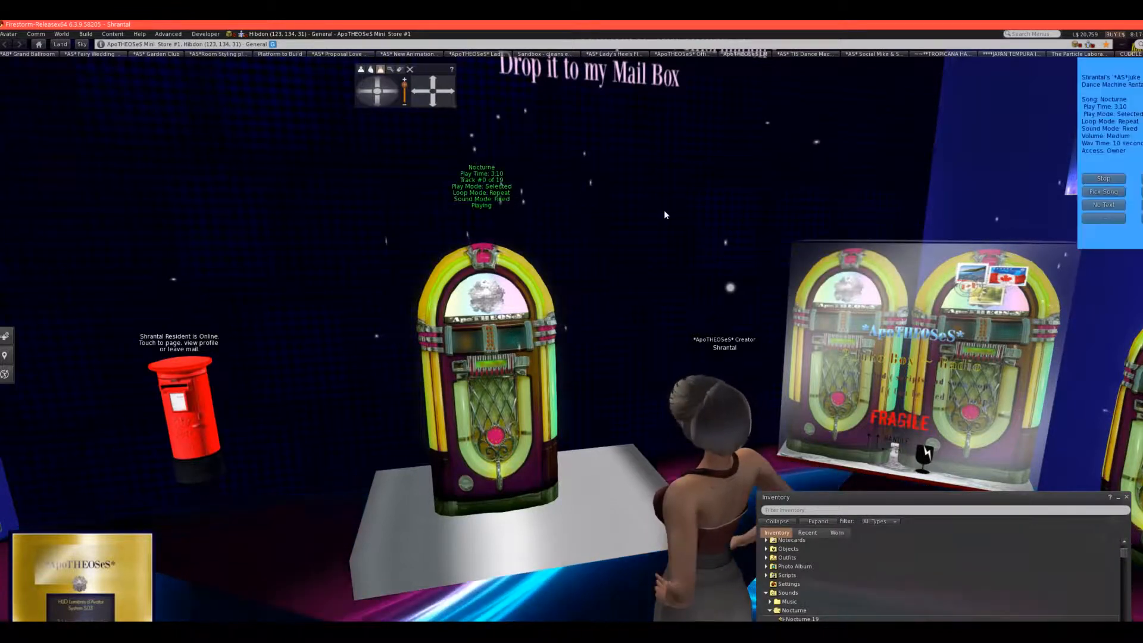
drag(1099, 67, 720, 141)
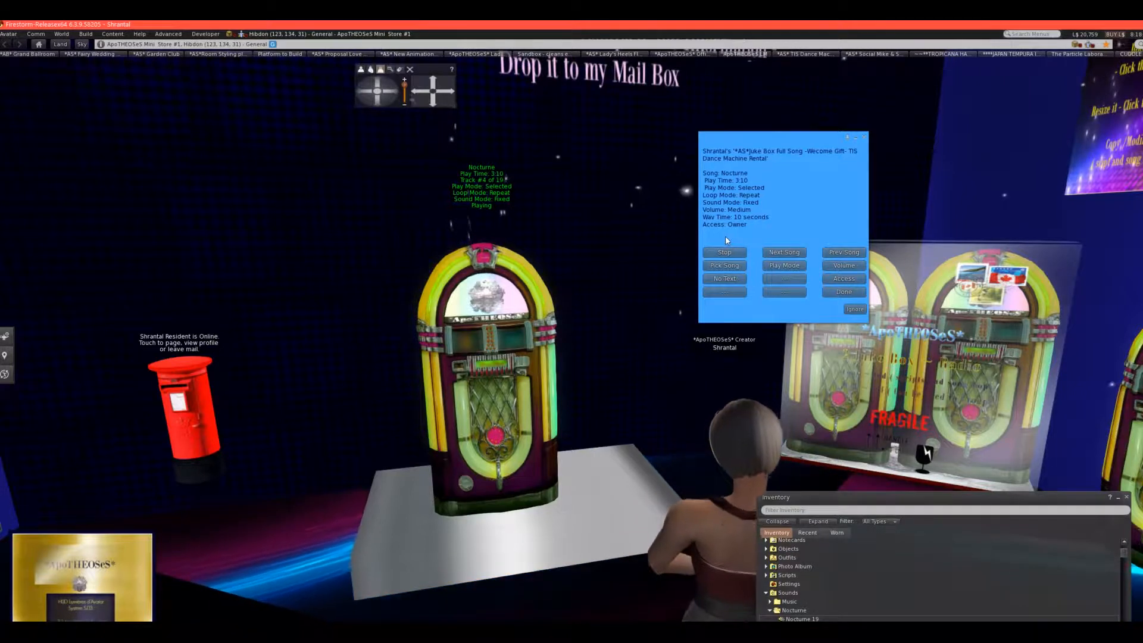
click(721, 252)
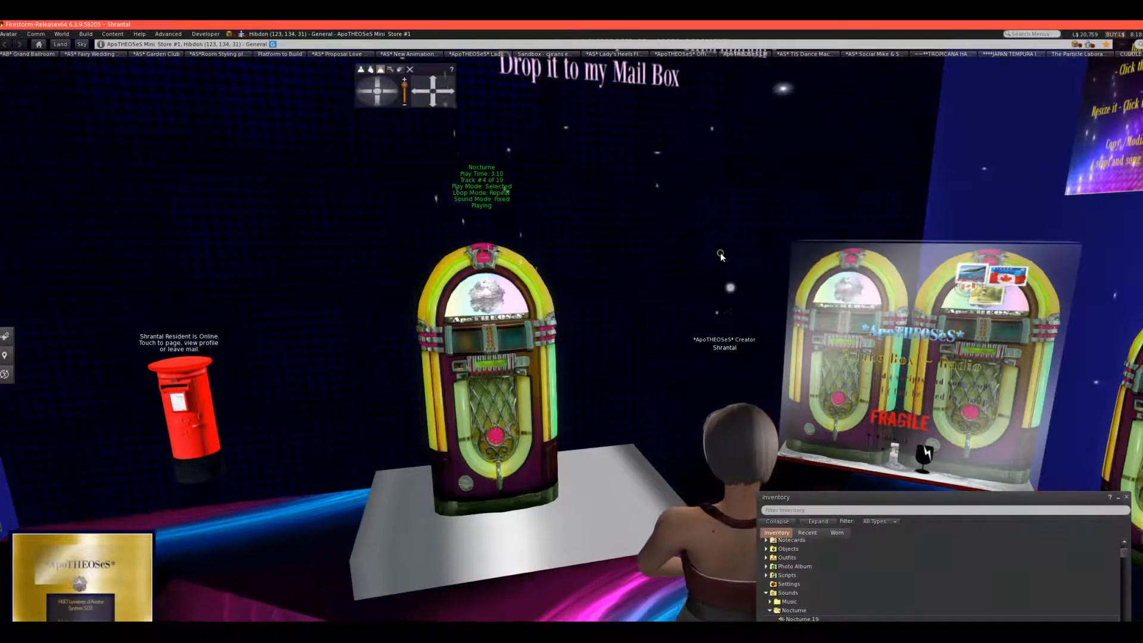
drag(1101, 70, 830, 125)
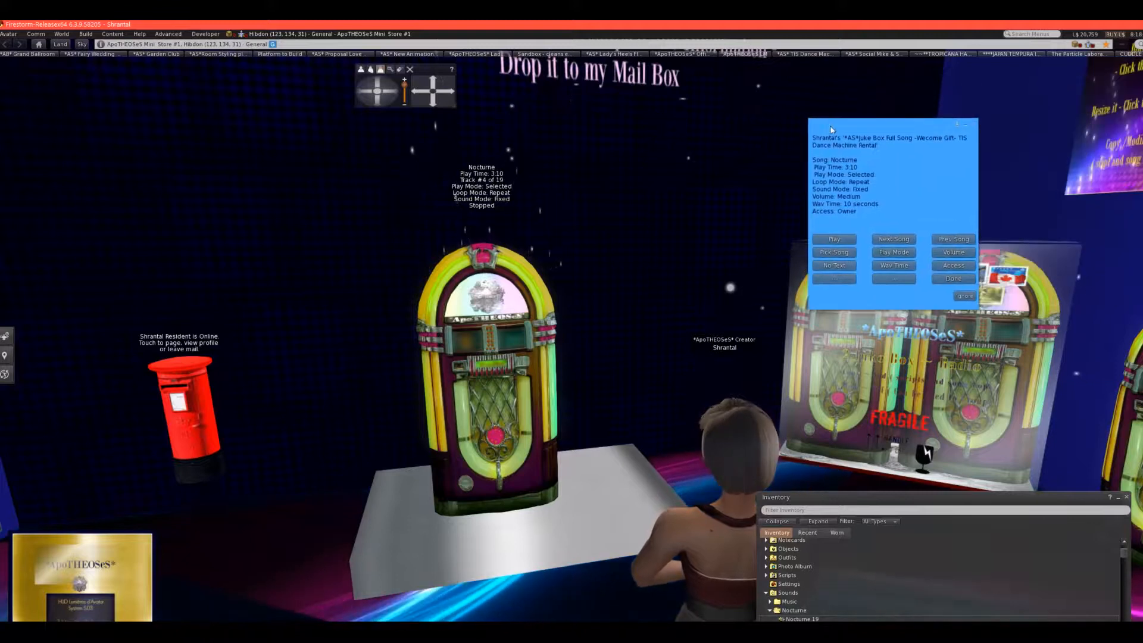
click(965, 126)
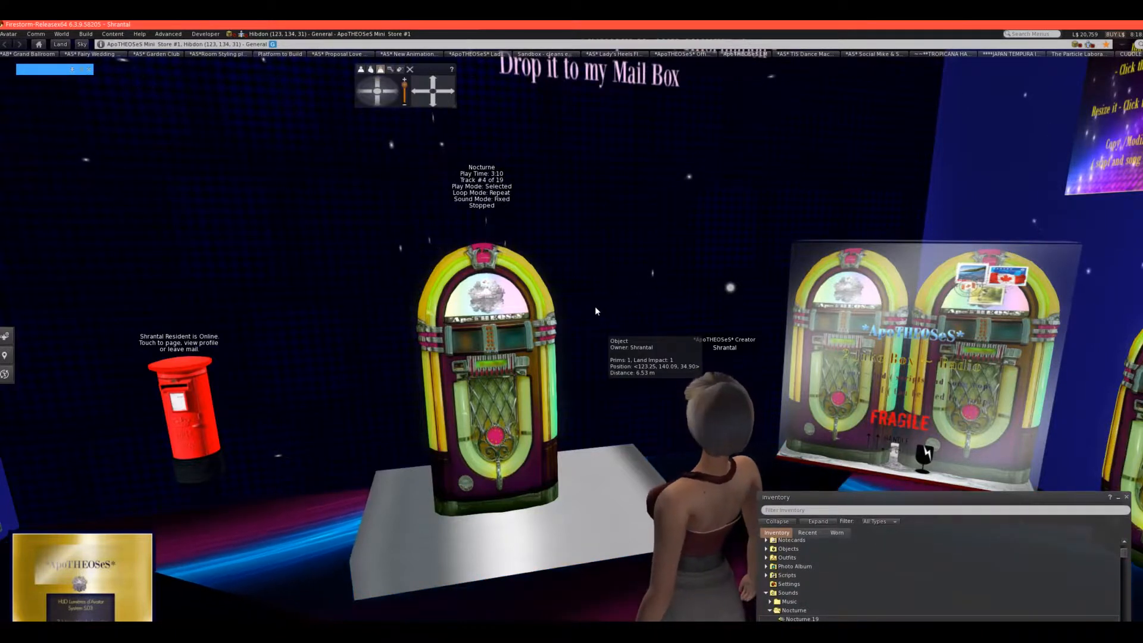
Examine the store from outside, viewing the TIS Hybrid Dance Machine System storefront and its surroundings from near and far.
drag(365, 93, 365, 93)
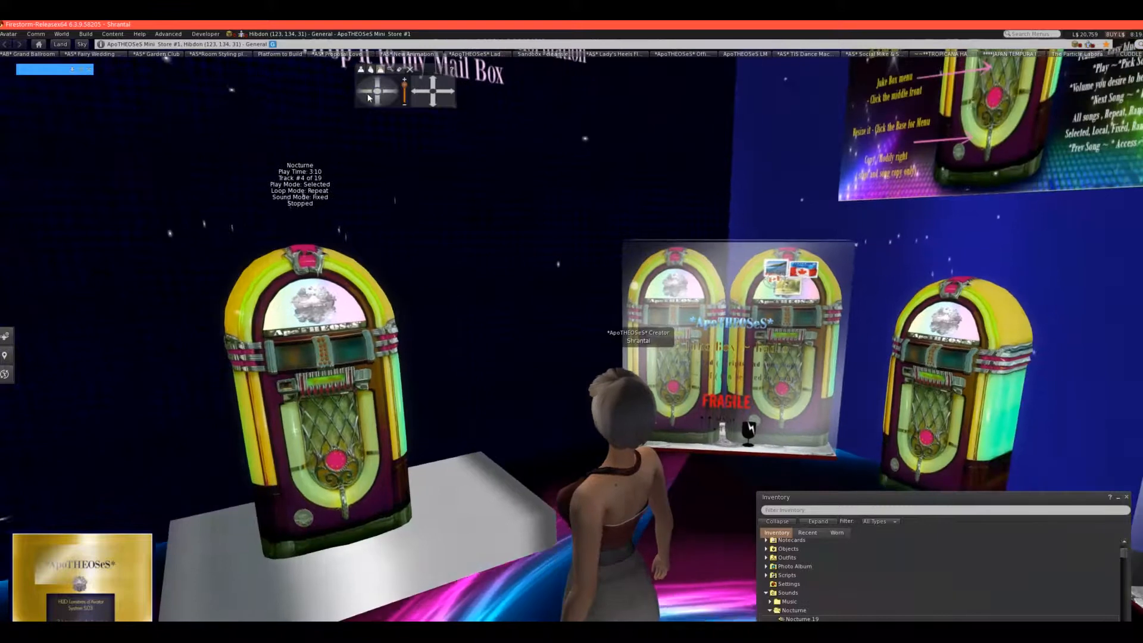
alt+click(324, 309)
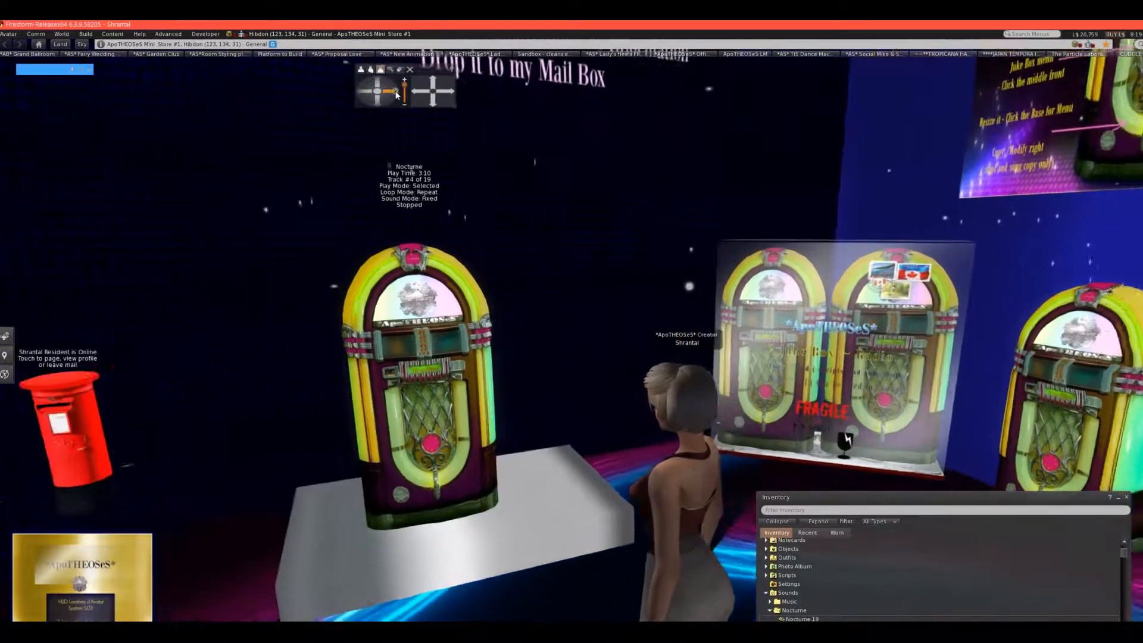
scroll(420, 300, down, 10)
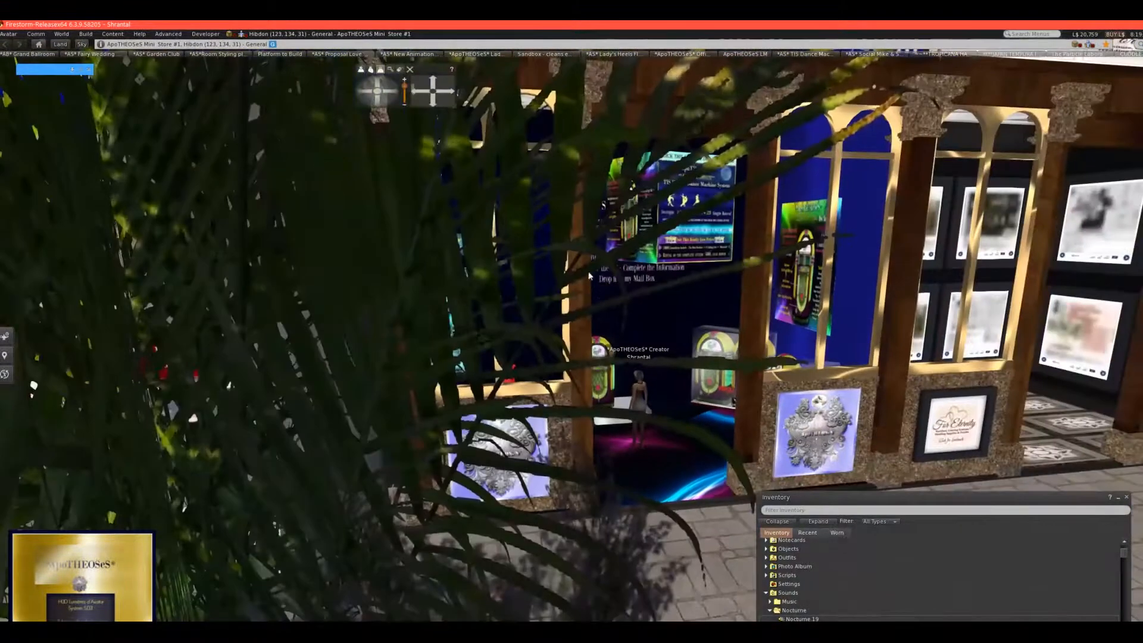
click(448, 94)
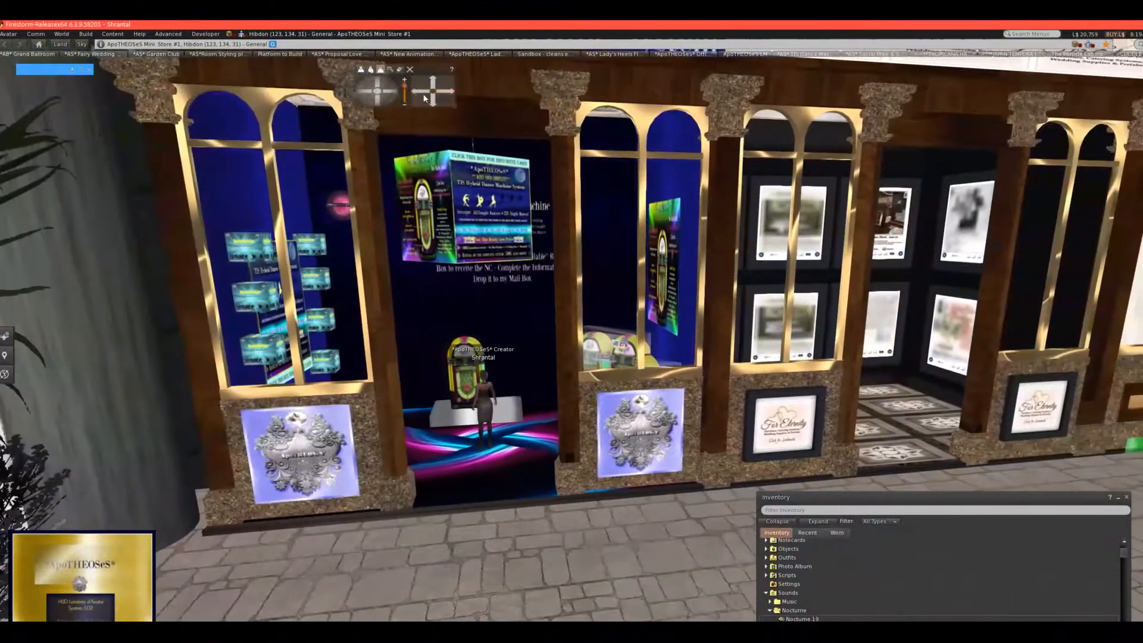
click(367, 110)
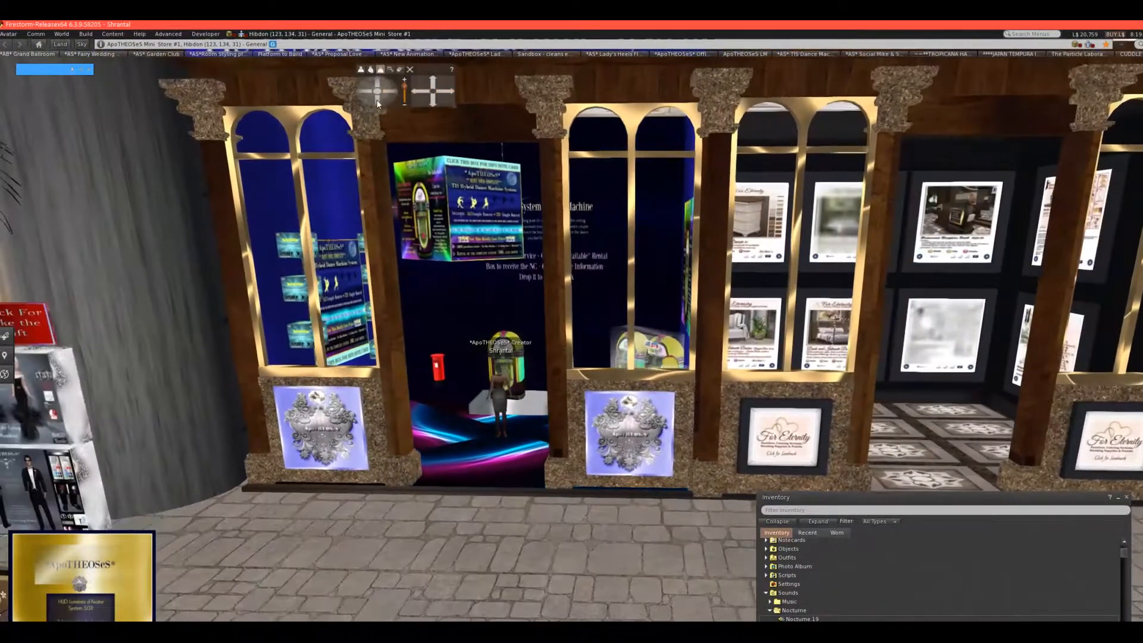
click(376, 99)
click(433, 81)
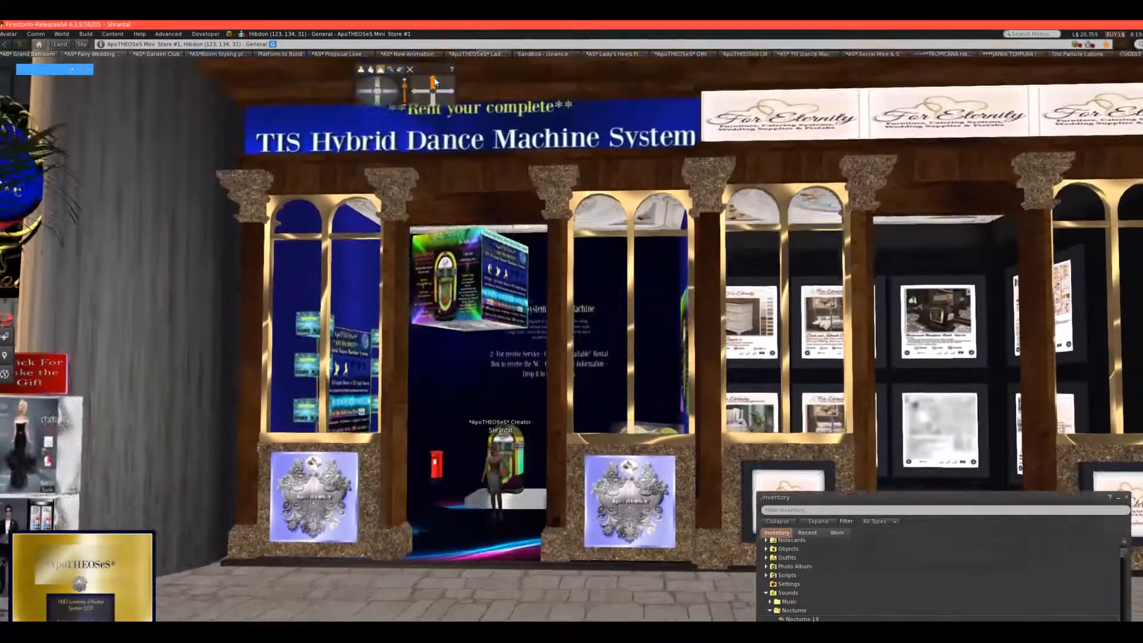
click(360, 92)
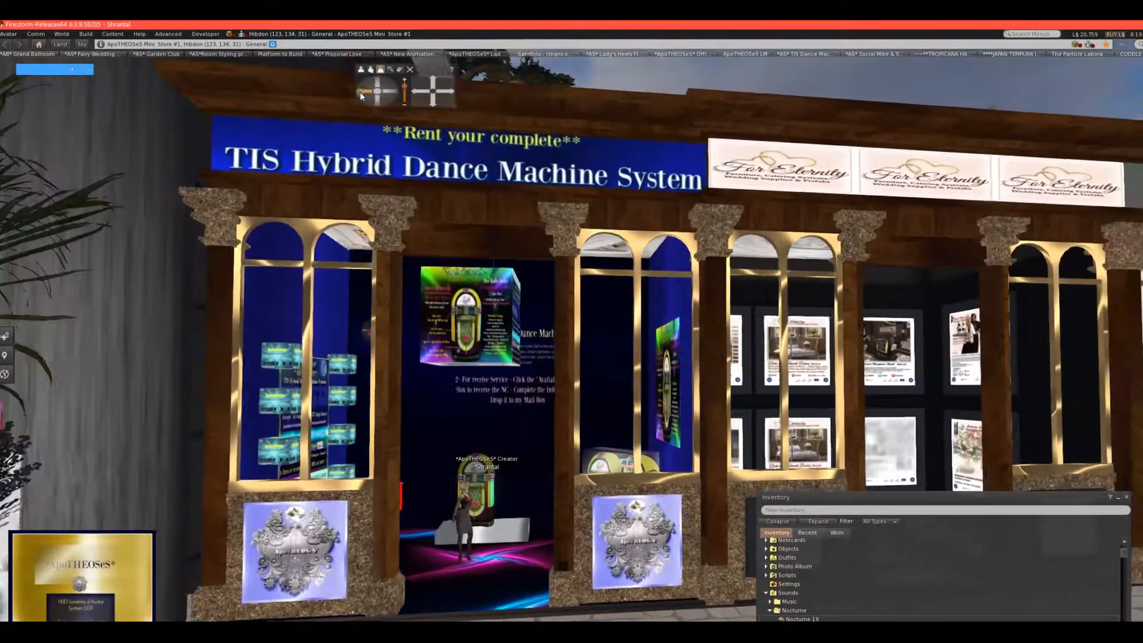
scroll(332, 198, down, 5)
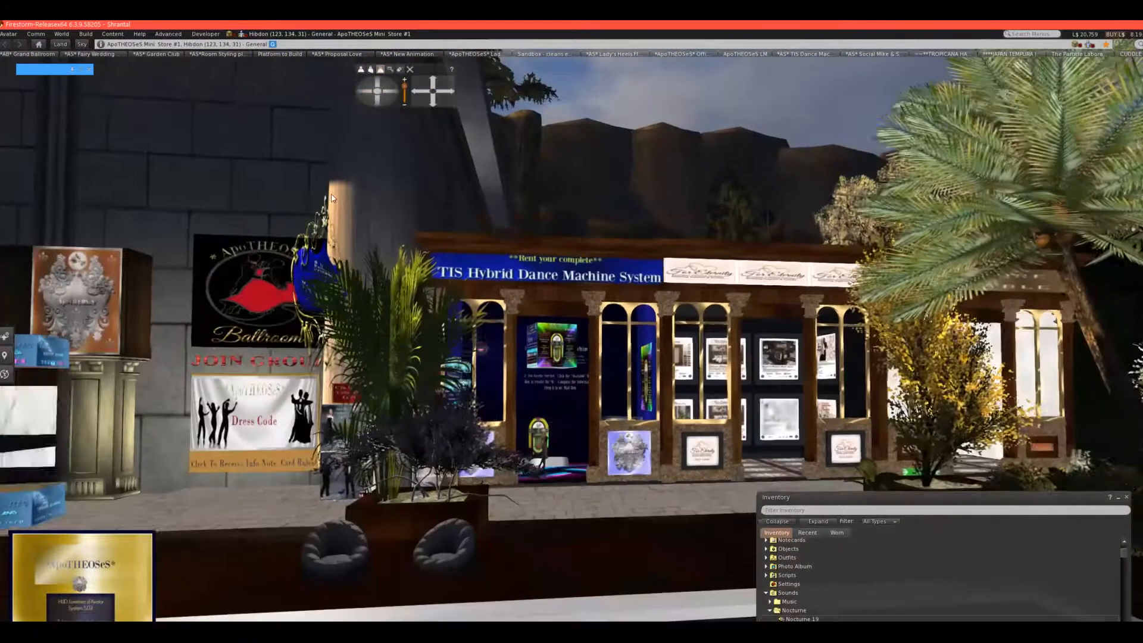
scroll(331, 197, down, 3)
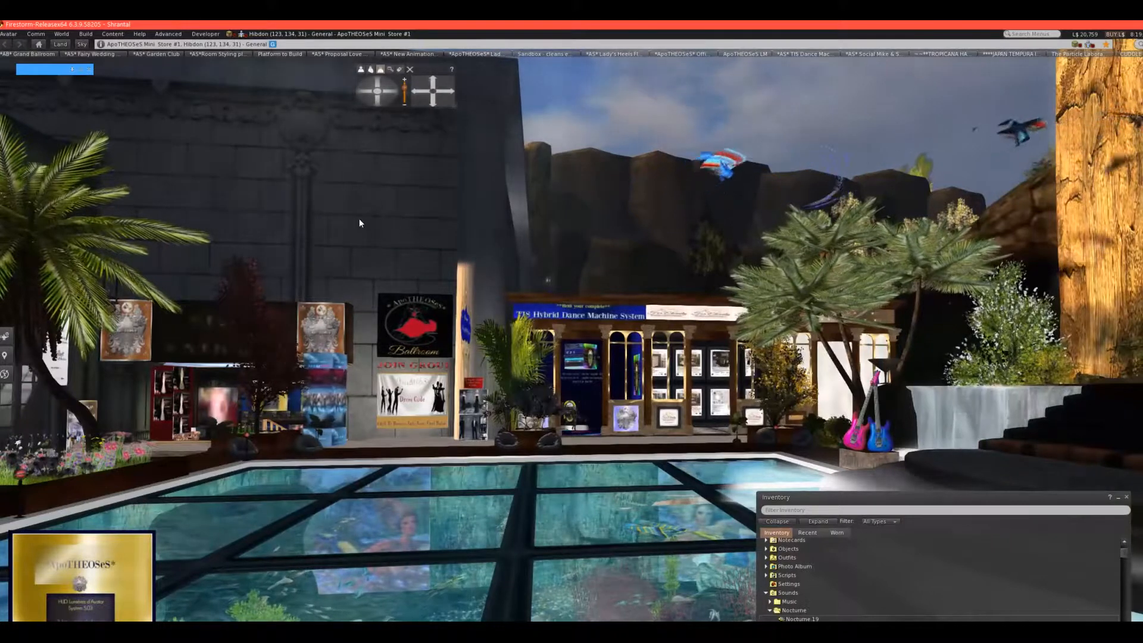
scroll(346, 236, up, 5)
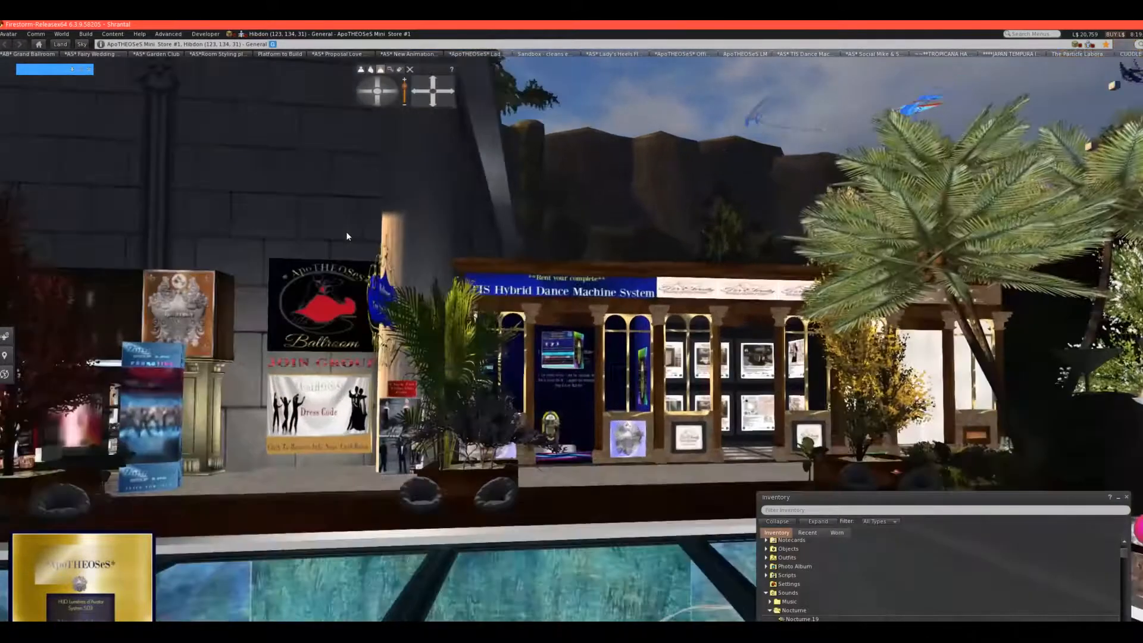
scroll(347, 236, up, 5)
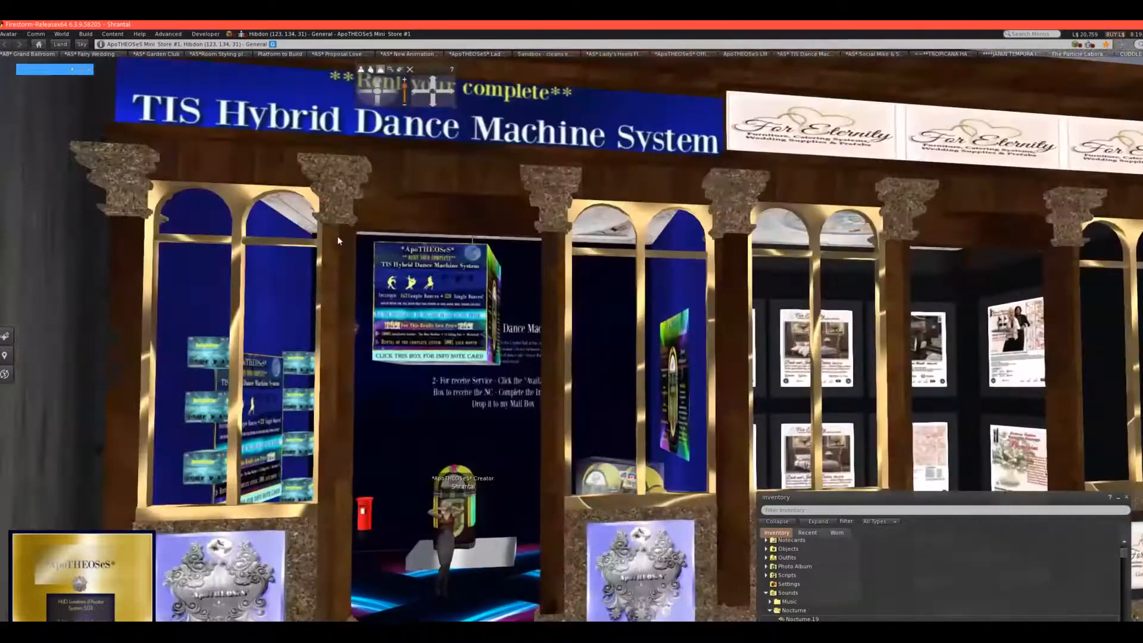
scroll(499, 504, down, 5)
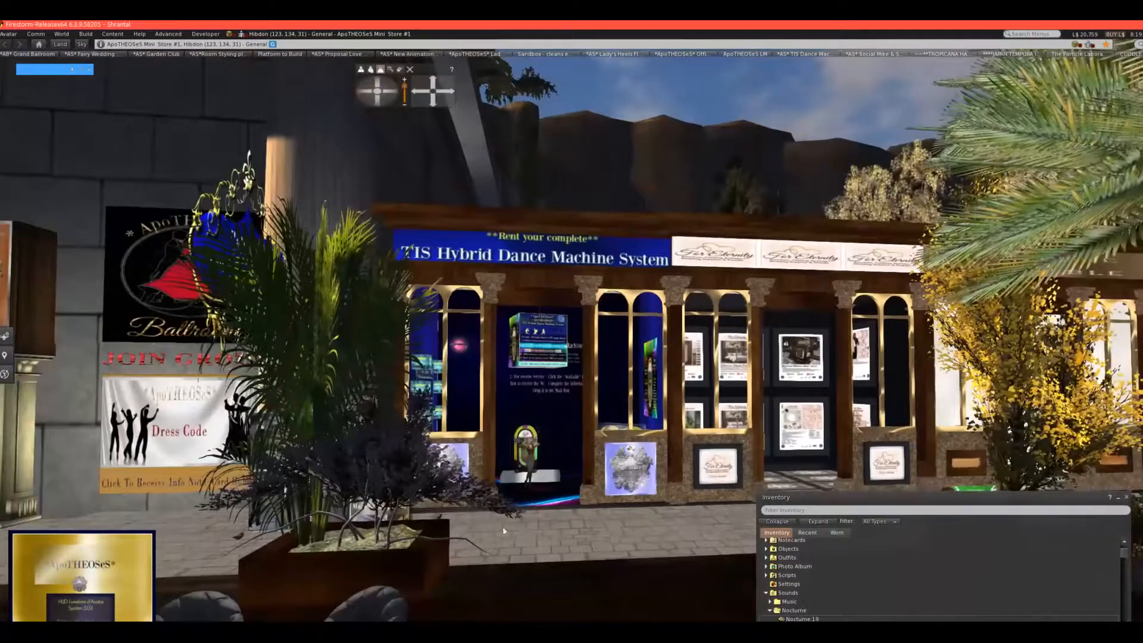
scroll(550, 519, up, 10)
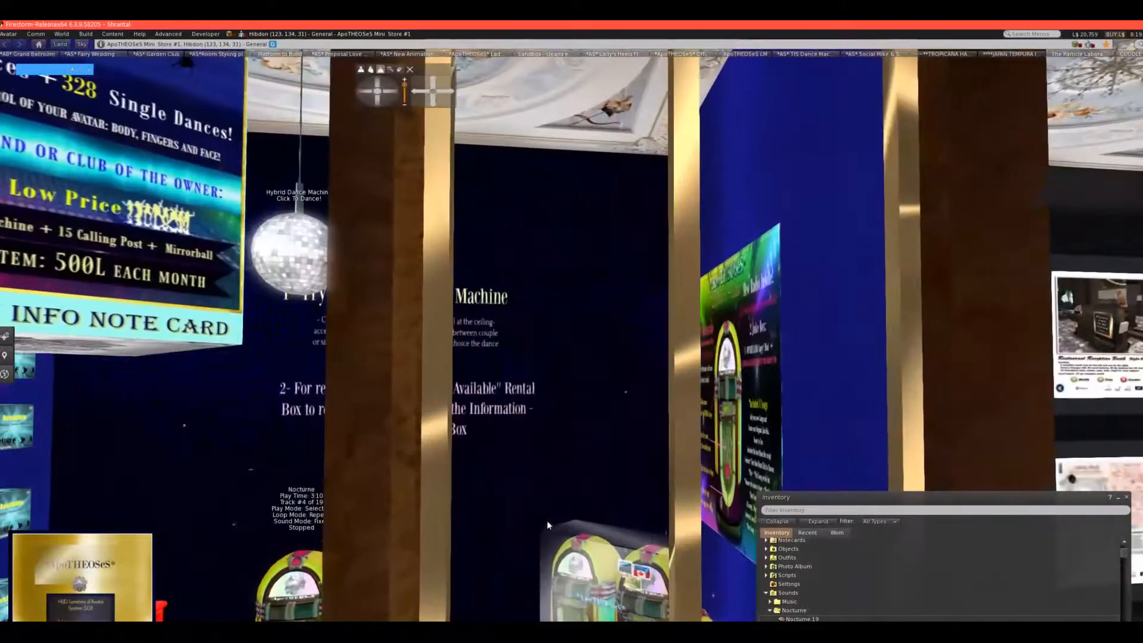
Examine the jukebox displays and the 2 Juke Box - Radio poster inside the store, and close the inventory.
click(363, 91)
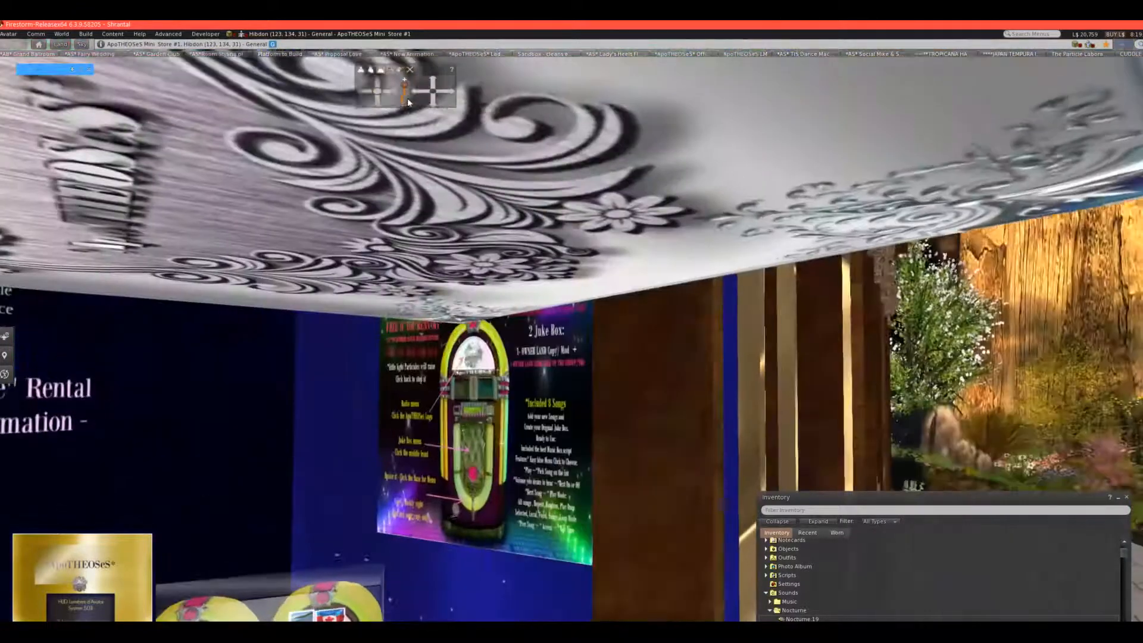
click(434, 102)
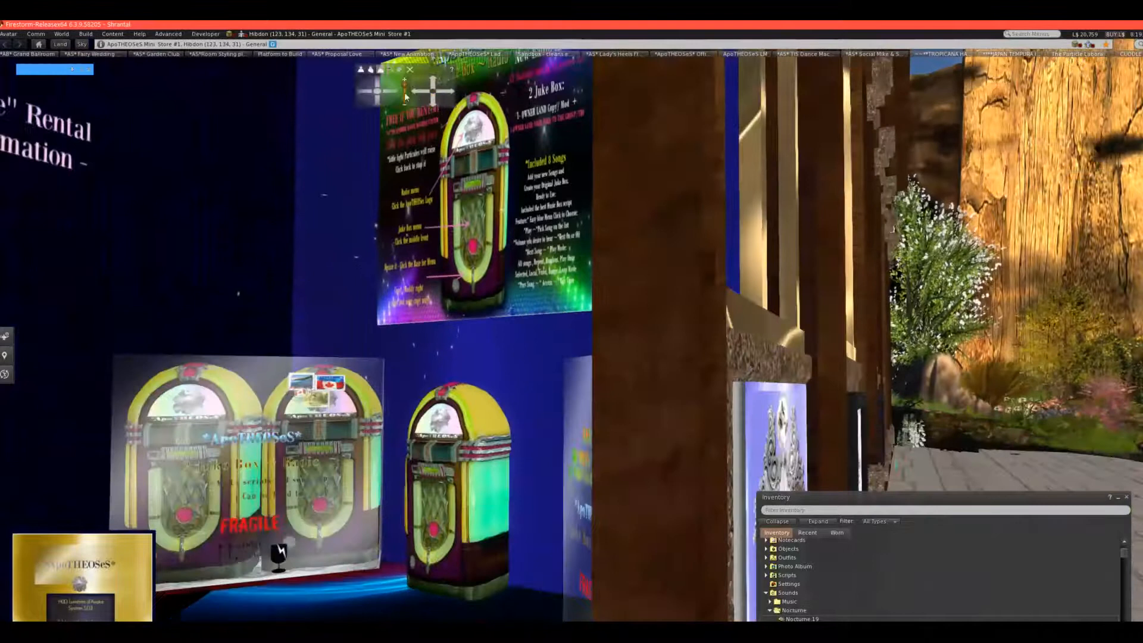
click(422, 94)
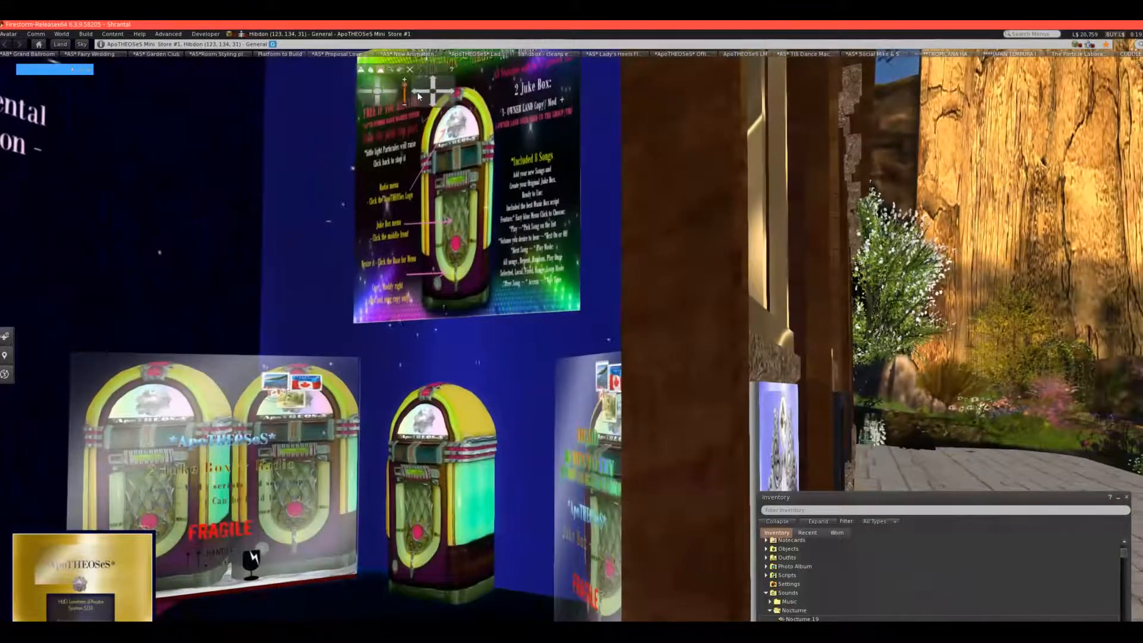
click(415, 98)
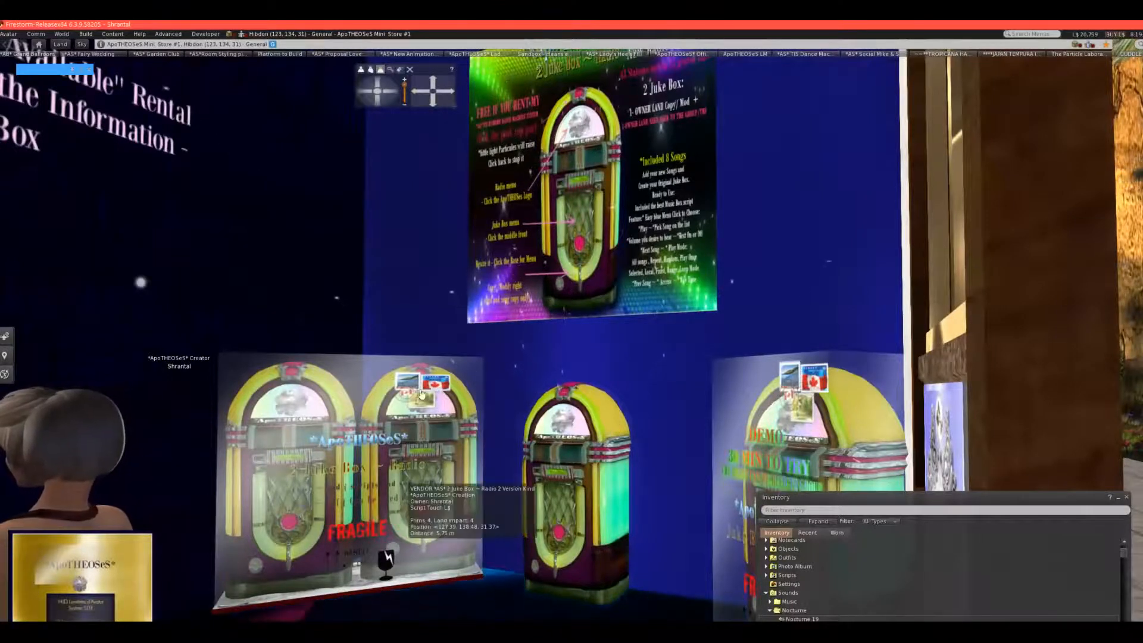
click(393, 93)
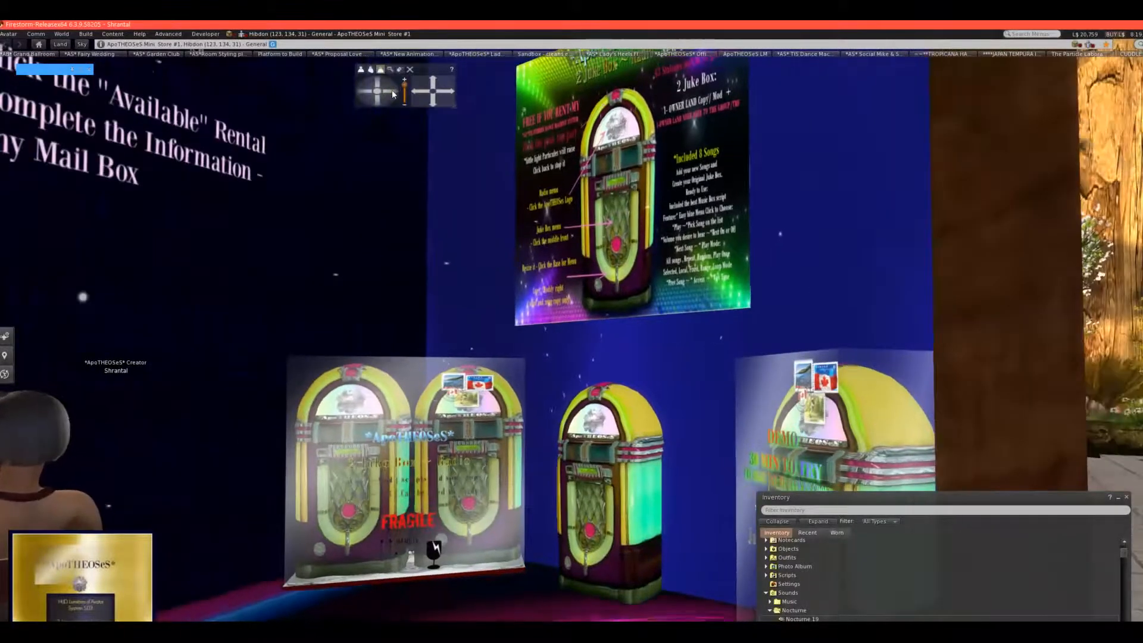
click(393, 94)
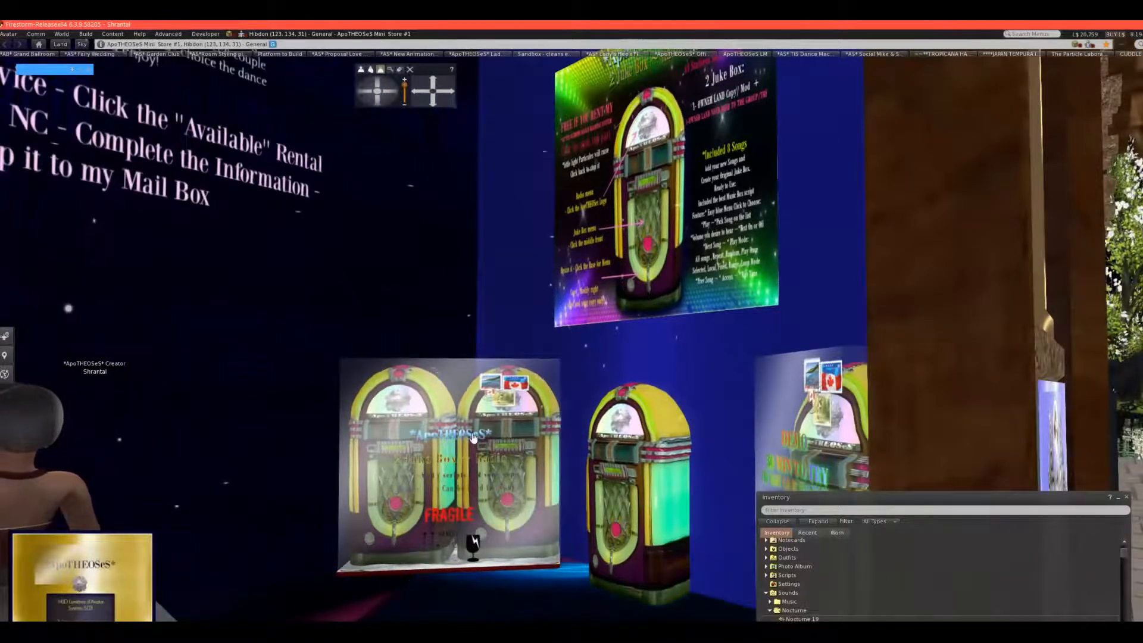
click(417, 92)
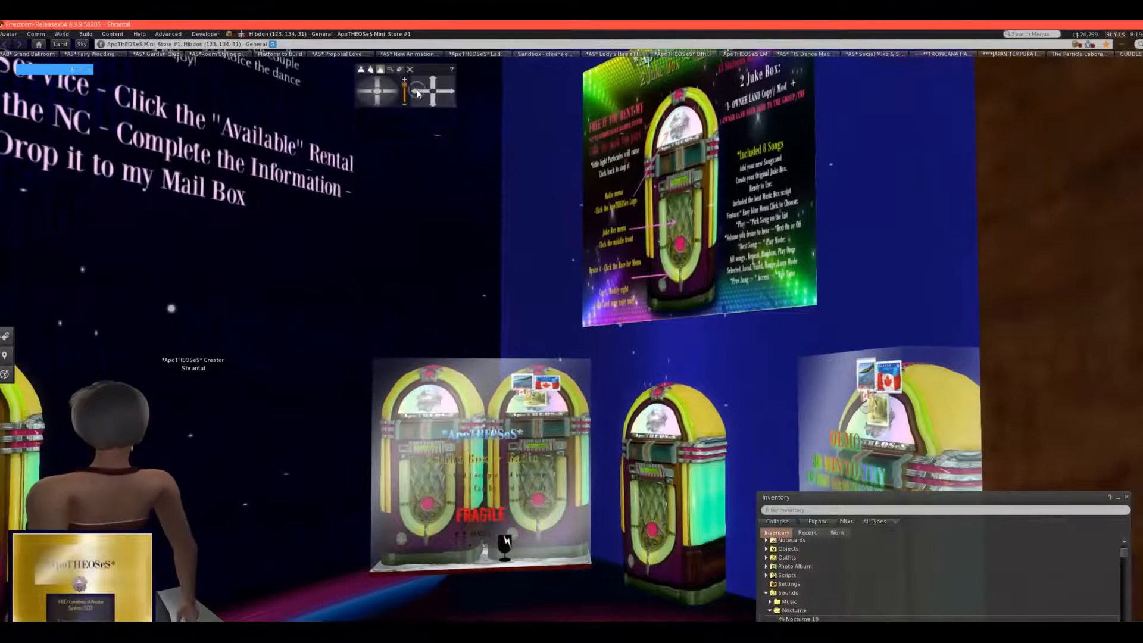
click(418, 93)
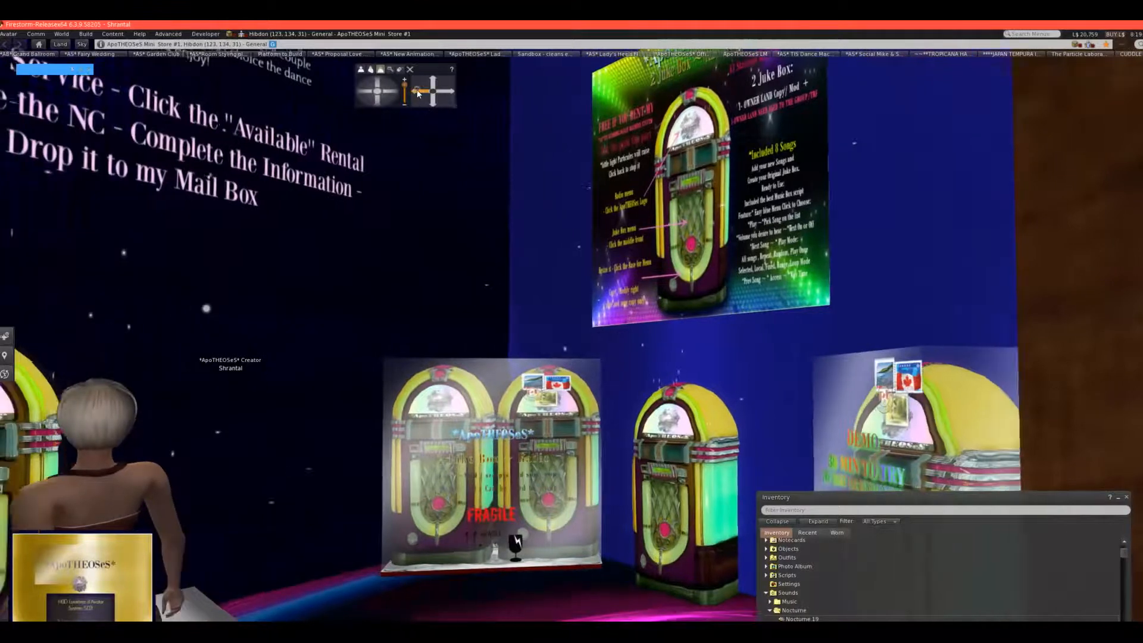
click(417, 93)
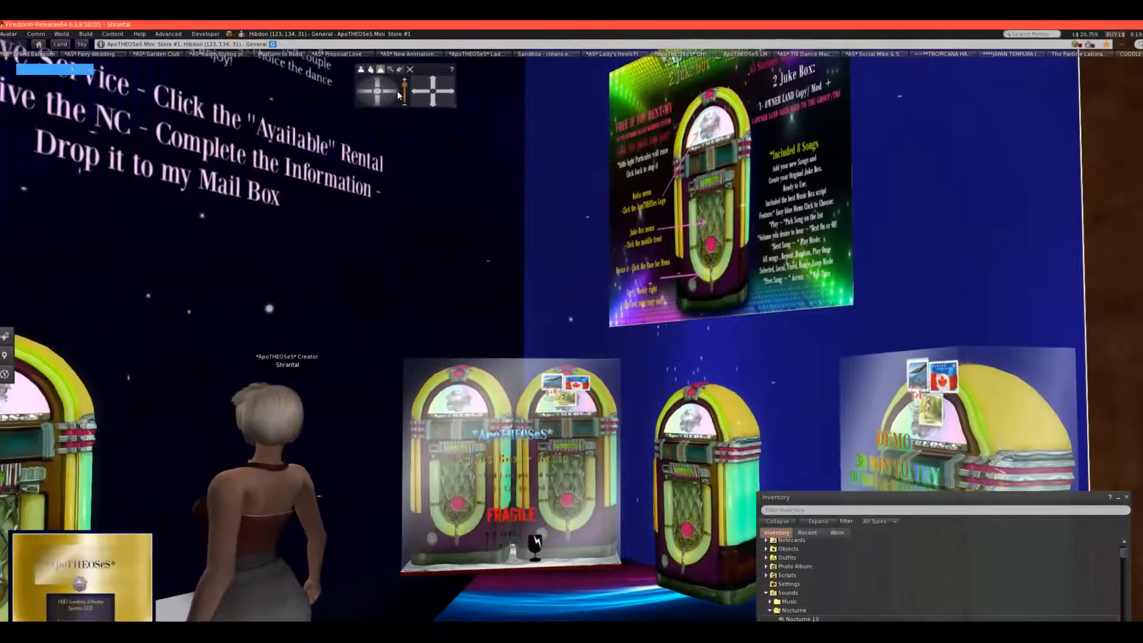
click(394, 93)
click(394, 93)
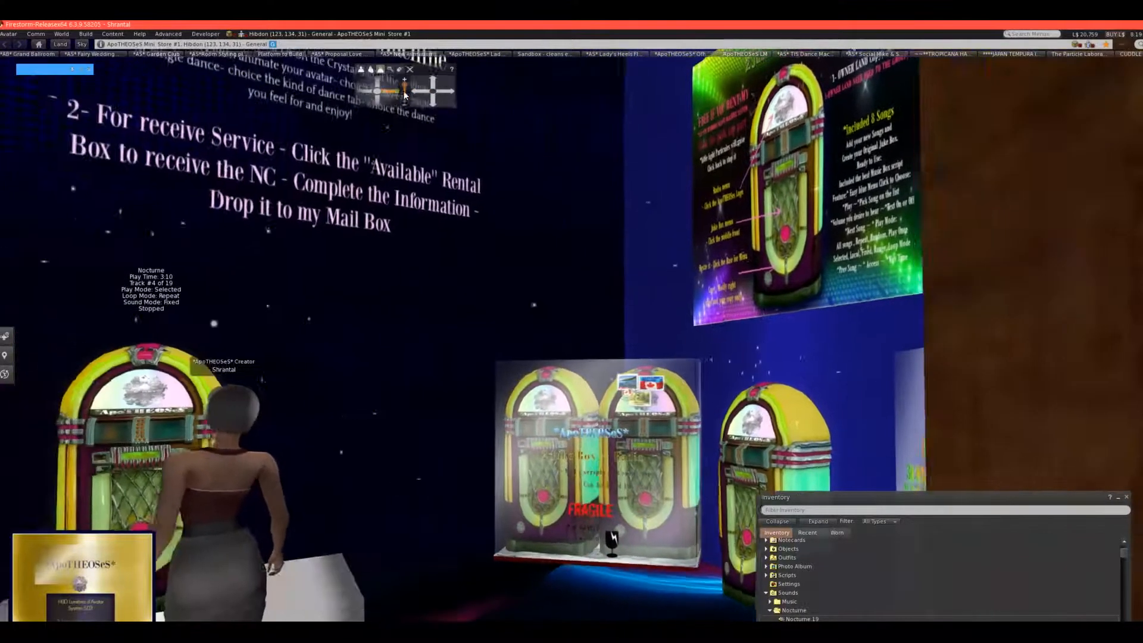
click(419, 93)
click(419, 93)
click(369, 93)
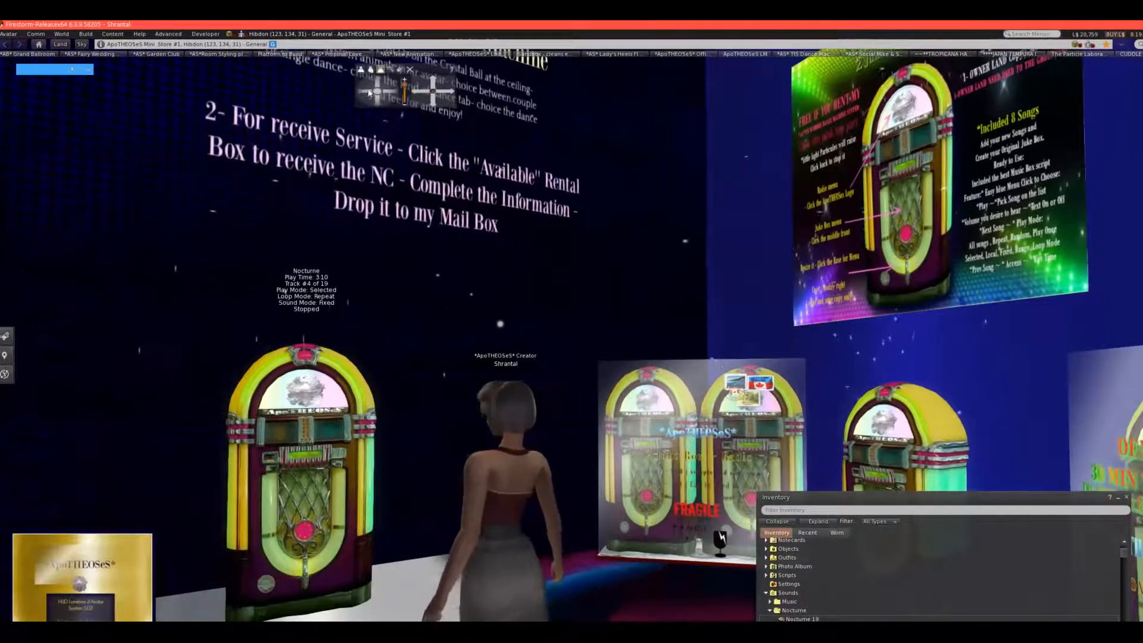
click(369, 93)
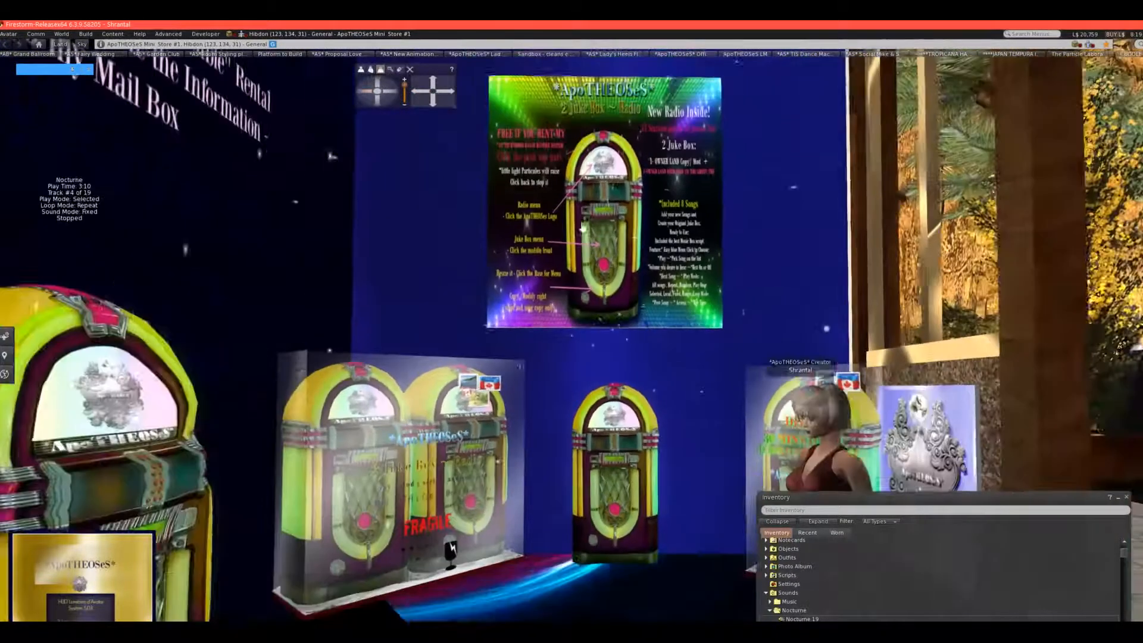
click(1125, 497)
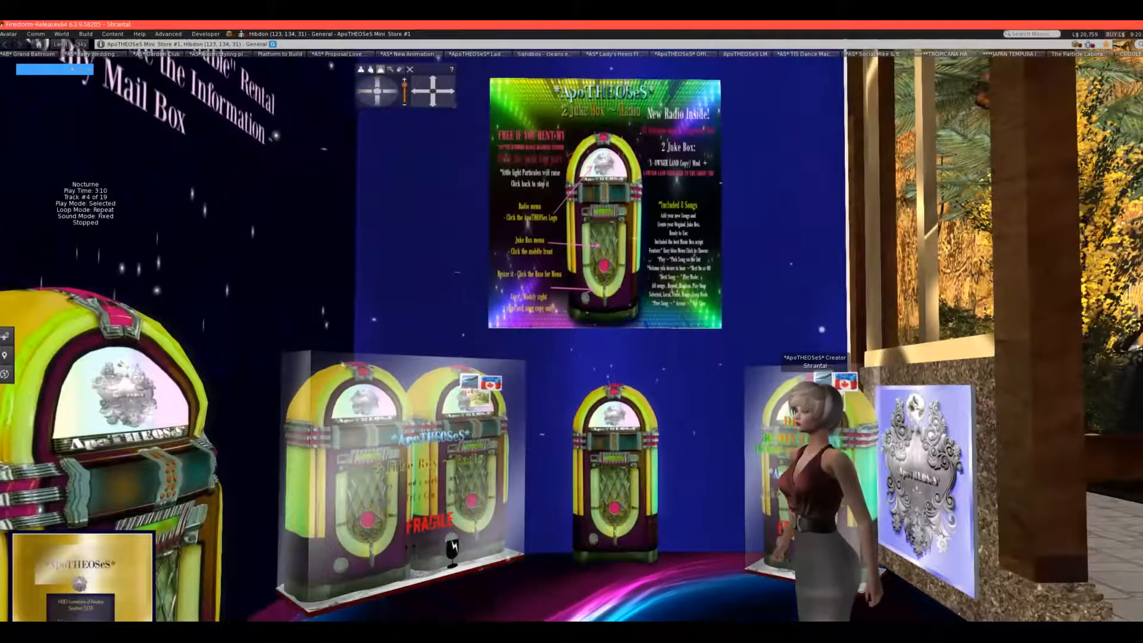